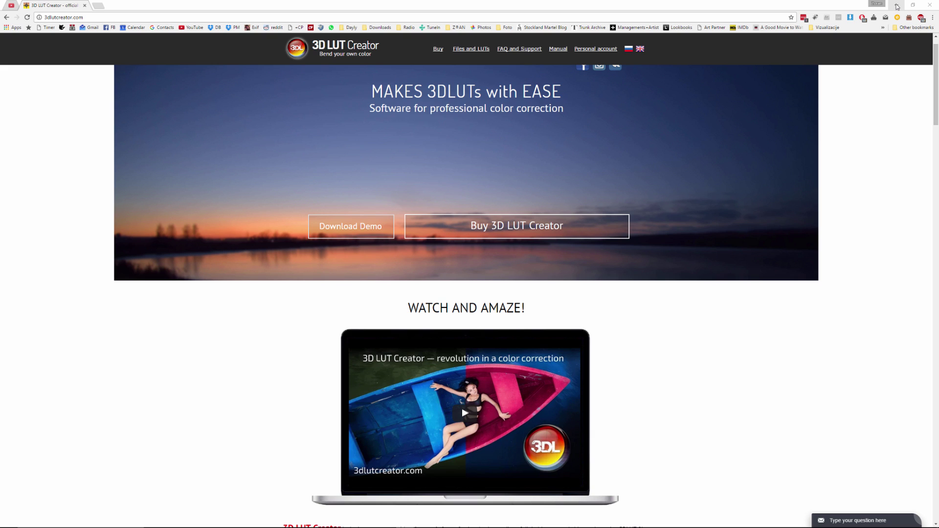
Switch to Lightroom and set the marina photo's camera calibration profile to LogC sRGB.
{"action": "left_click", "coordinate": [897, 6]}
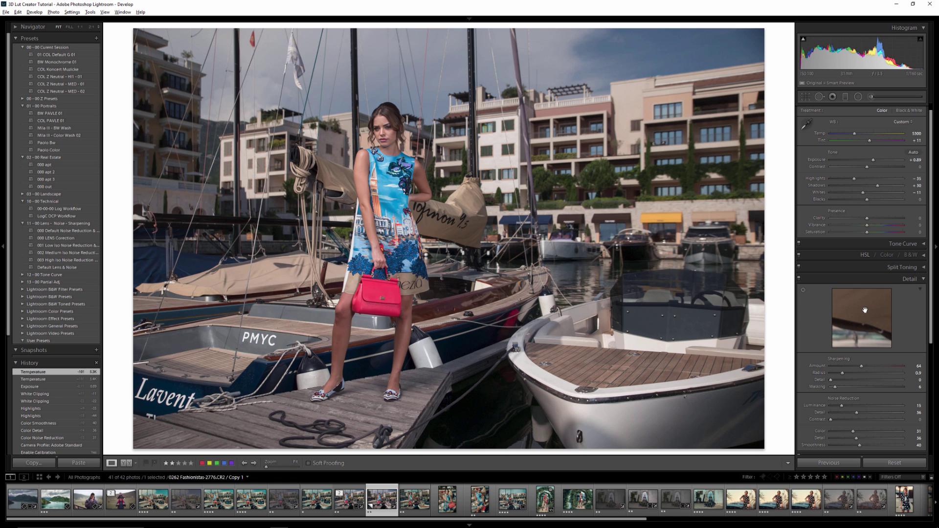
{"action": "left_click", "coordinate": [867, 279]}
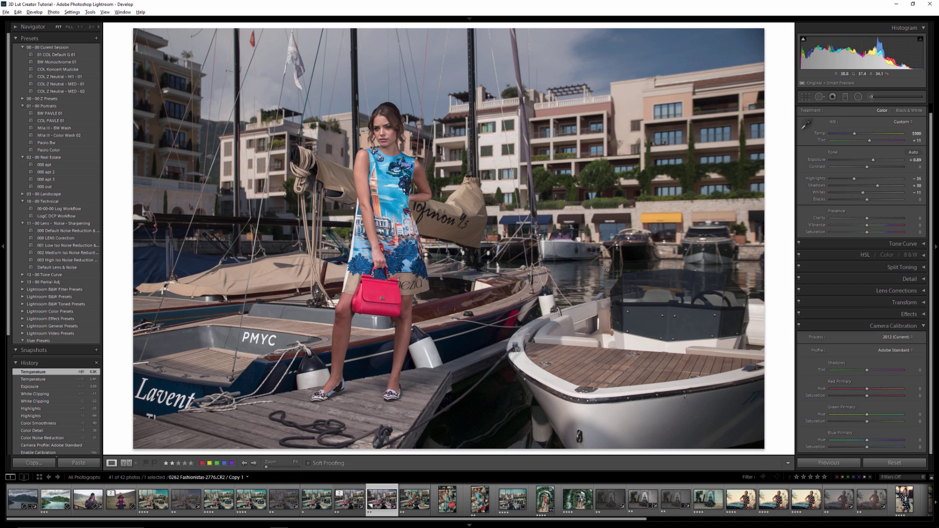
{"action": "left_click", "coordinate": [899, 351]}
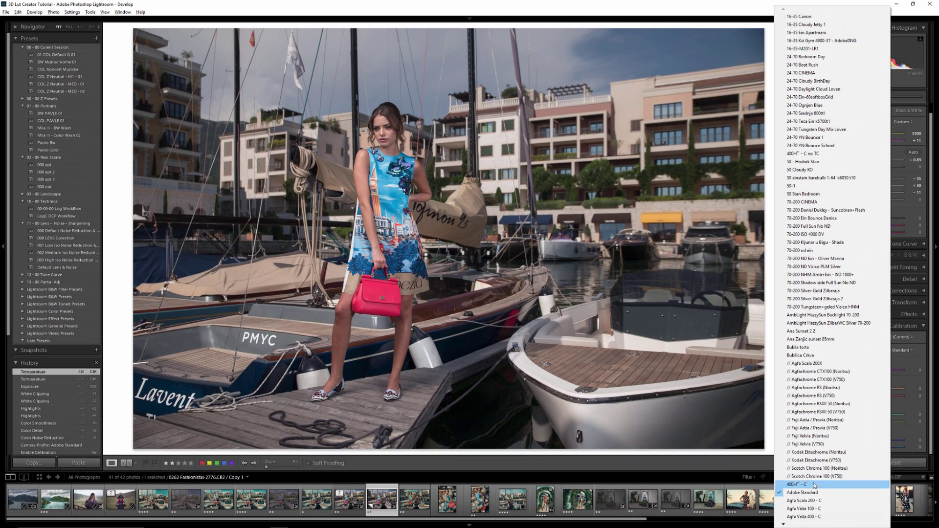
{"action": "mouse_move", "coordinate": [801, 526]}
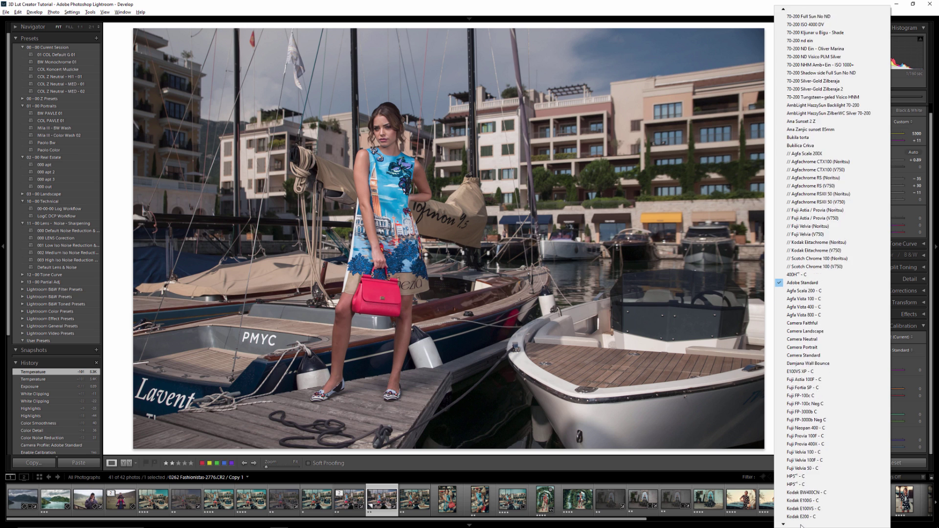
{"action": "left_click", "coordinate": [841, 467]}
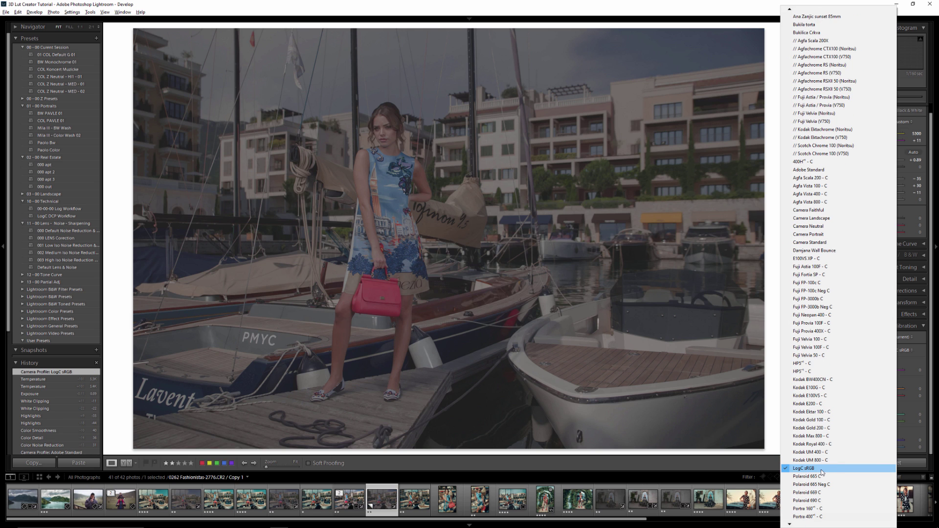
{"action": "left_click", "coordinate": [822, 469]}
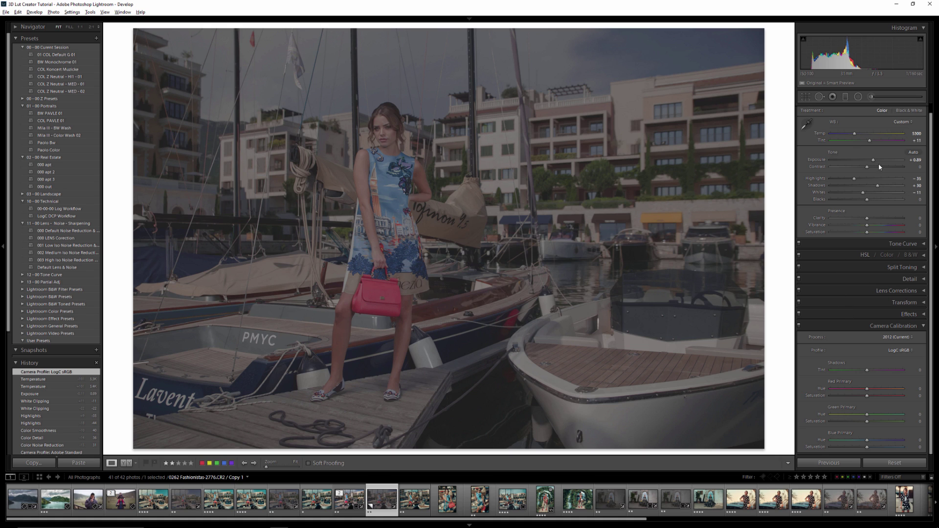
Raise Shadows to +36 while viewing the photo under the Adobe Standard profile, and reapply the LogC sRGB profile.
{"action": "left_click", "coordinate": [903, 350]}
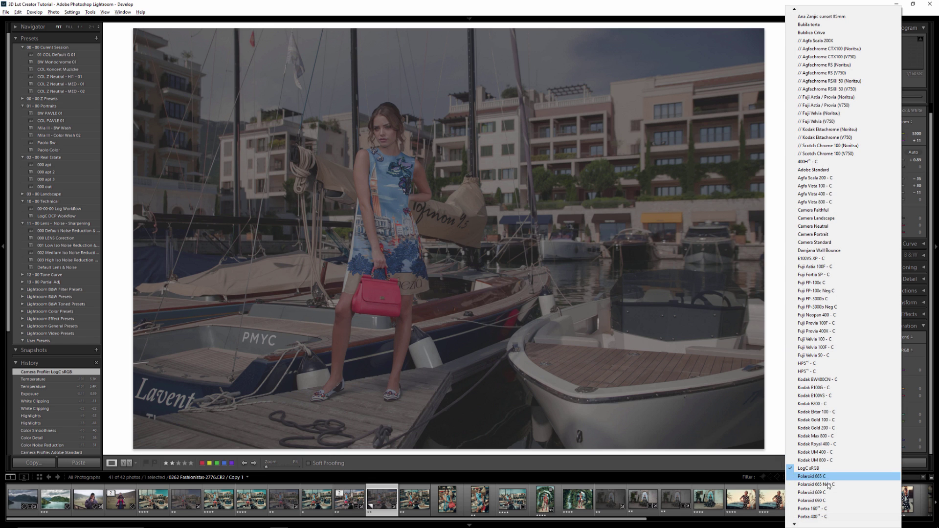
{"action": "left_click", "coordinate": [813, 170]}
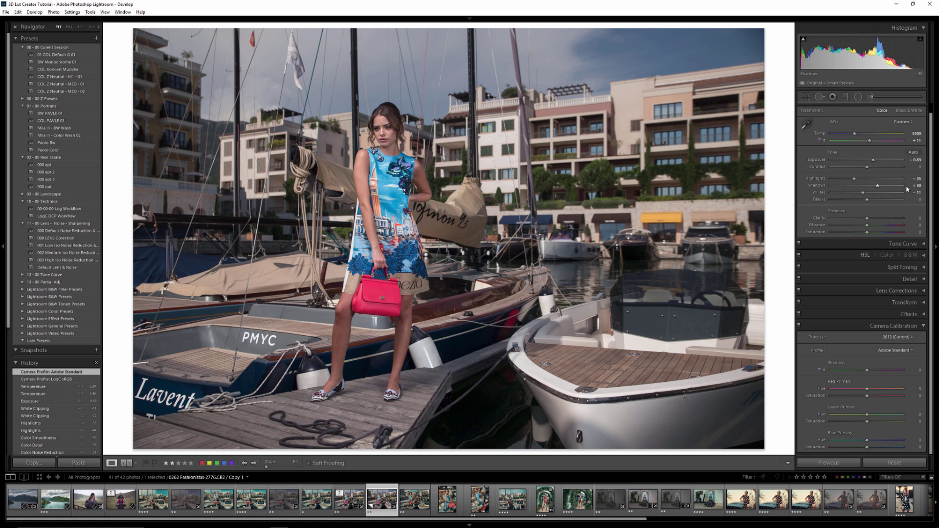
{"action": "left_click_drag", "start_coordinate": [878, 187], "coordinate": [880, 186]}
{"action": "left_click", "coordinate": [896, 350]}
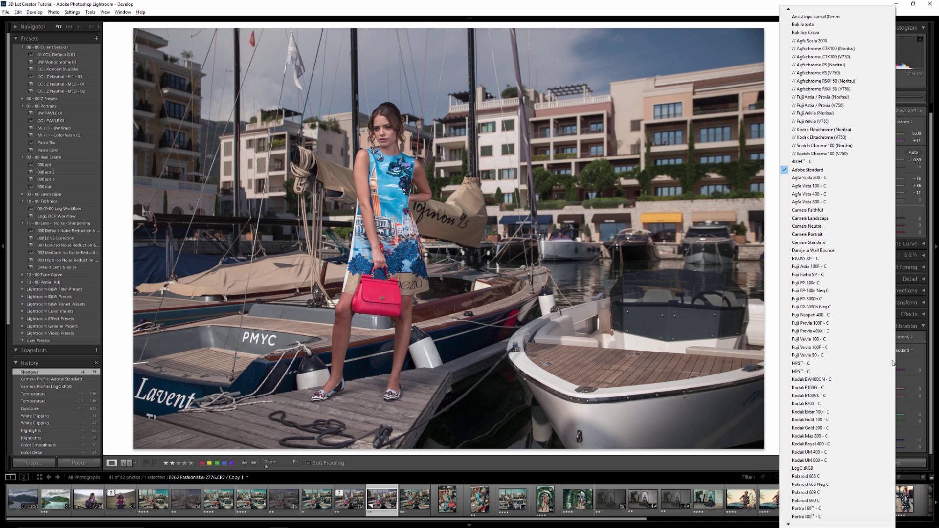
{"action": "left_click", "coordinate": [806, 471]}
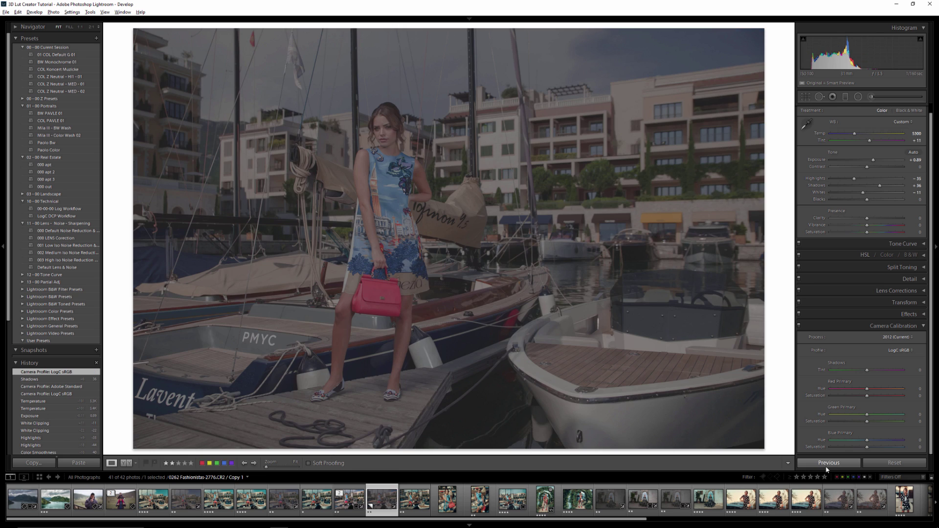
Bring the LogC photo into Photoshop as a smart object.
{"action": "right_click", "coordinate": [382, 499]}
{"action": "mouse_move", "coordinate": [406, 335]}
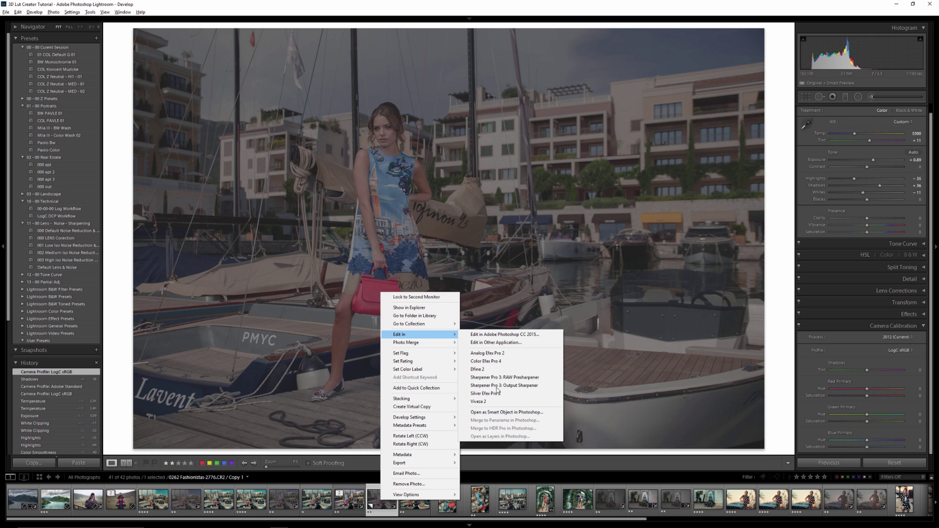
{"action": "key", "text": "alt+Tab"}
{"action": "left_click", "coordinate": [553, 343]}
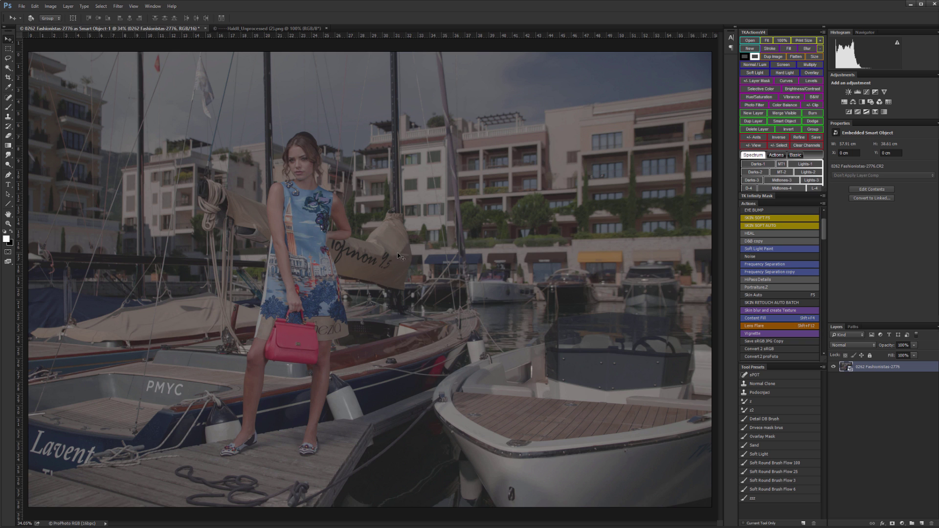
Switch to 3D LUT Creator, import the image from Photoshop and set Input Log to LogC.
{"action": "key", "text": "alt+Tab"}
{"action": "left_click", "coordinate": [294, 328]}
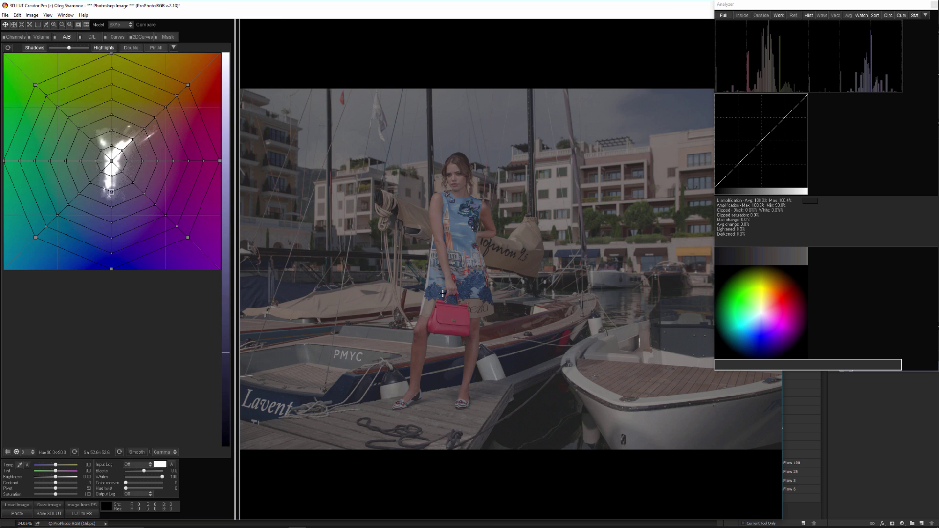
{"action": "left_click", "coordinate": [87, 508]}
{"action": "left_click", "coordinate": [139, 465]}
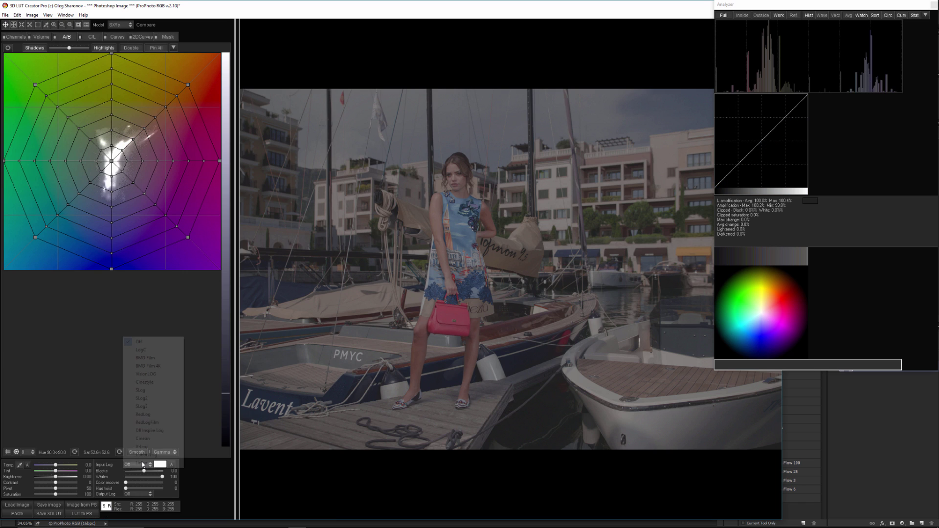
{"action": "left_click", "coordinate": [146, 351]}
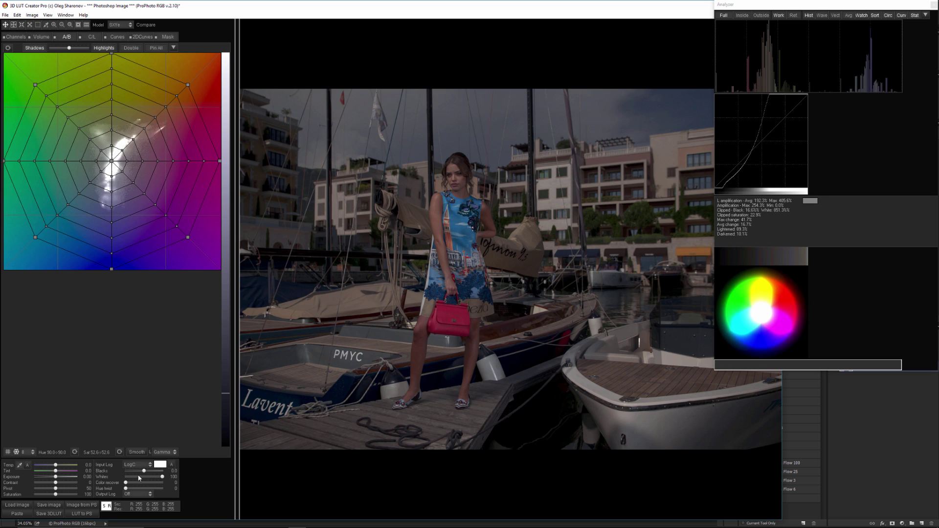
Set Whites to 80 and raise Exposure to about 2.05 for the LogC image.
{"action": "left_click", "coordinate": [171, 476]}
{"action": "type", "text": "80"}
{"action": "key", "text": "Return"}
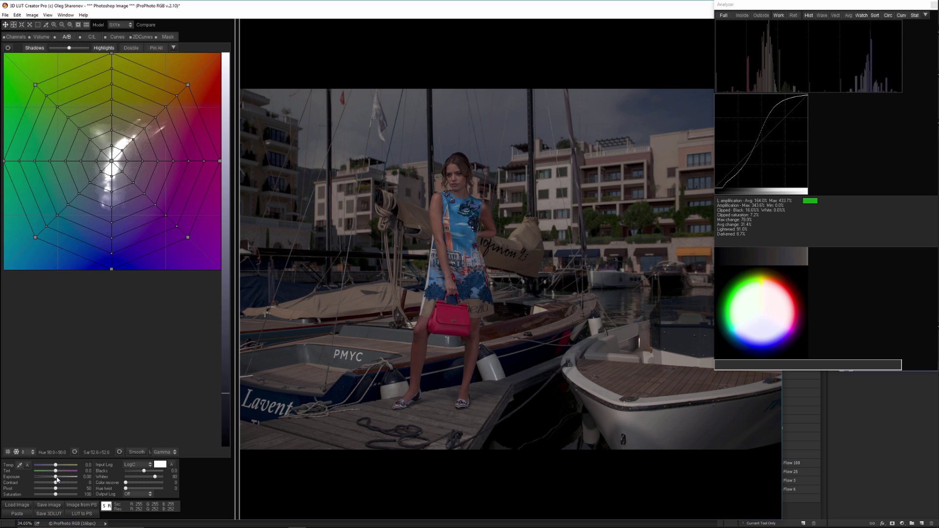
{"action": "left_click_drag", "start_coordinate": [57, 479], "coordinate": [65, 479]}
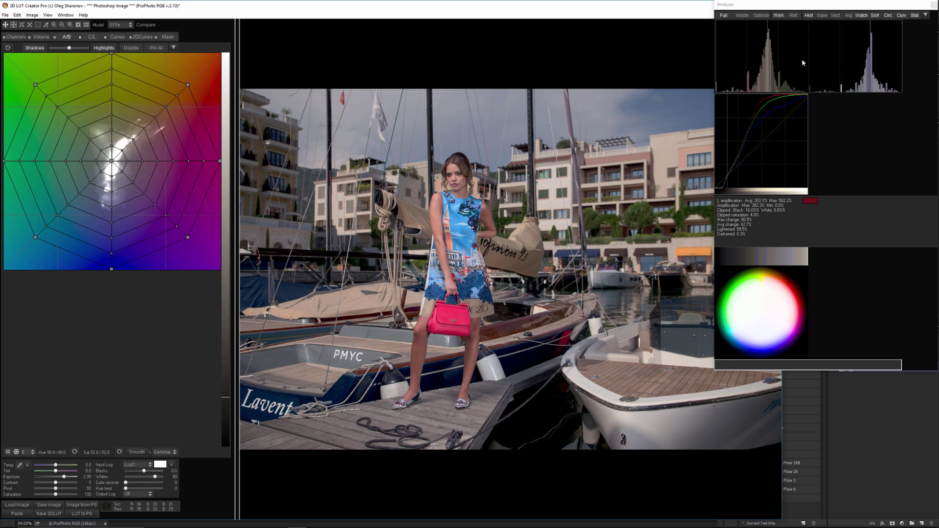
Set the Analyzer's histogram to display RGB.
{"action": "left_click", "coordinate": [891, 39]}
{"action": "left_click", "coordinate": [926, 16]}
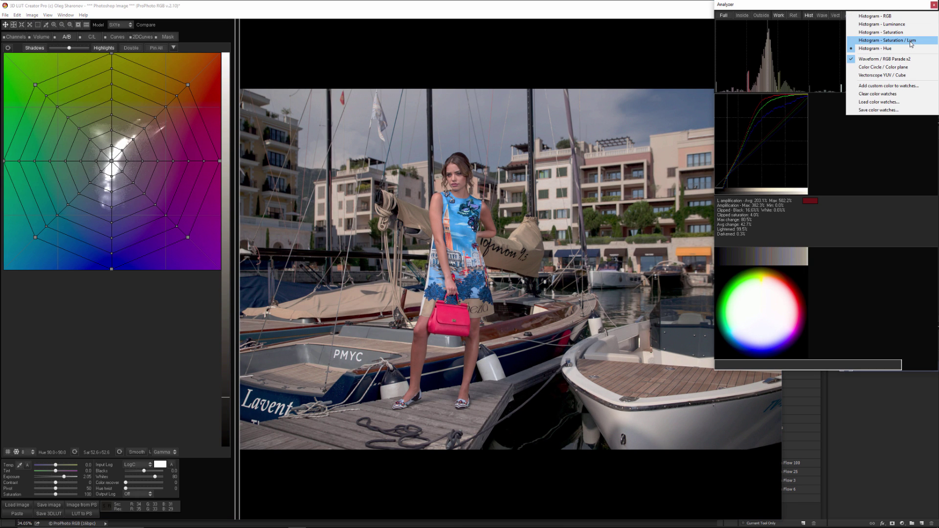
{"action": "left_click", "coordinate": [901, 23]}
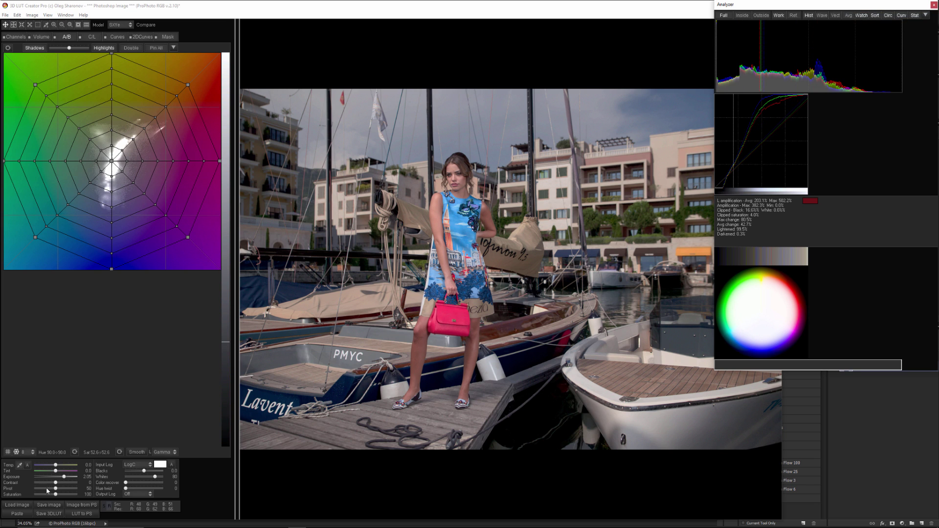
Raise Contrast to about 29, lower Pivot, set Whites to 82 and color recovery to 54, and slightly increase Saturation.
{"action": "left_click_drag", "start_coordinate": [54, 486], "coordinate": [51, 489]}
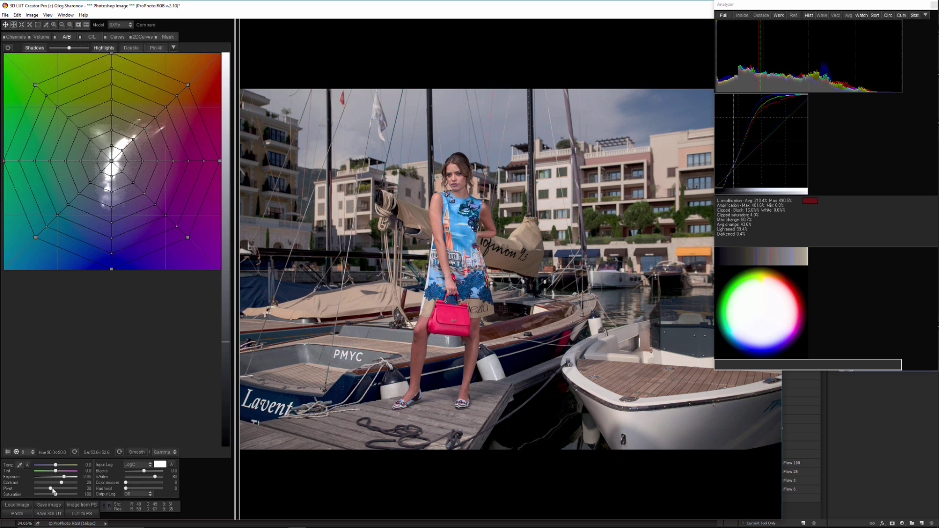
{"action": "left_click_drag", "start_coordinate": [157, 480], "coordinate": [156, 481]}
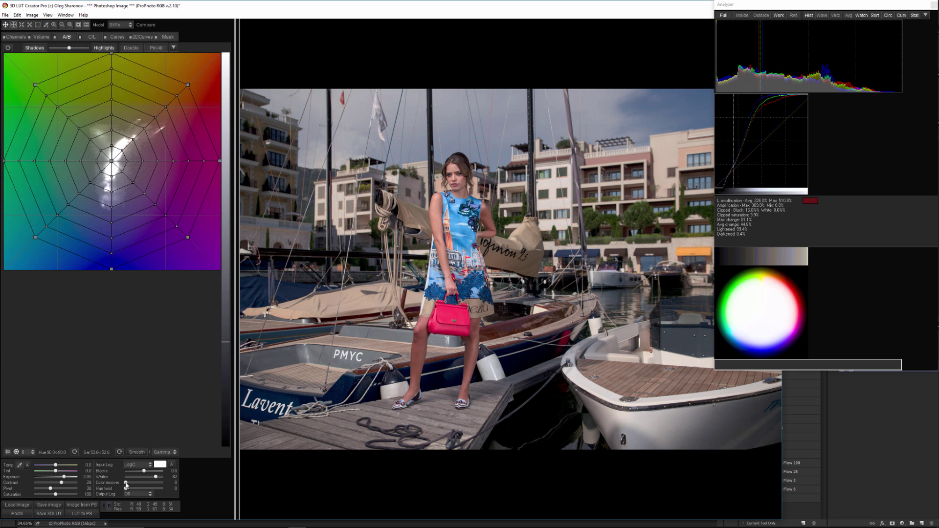
{"action": "left_click_drag", "start_coordinate": [127, 485], "coordinate": [146, 488]}
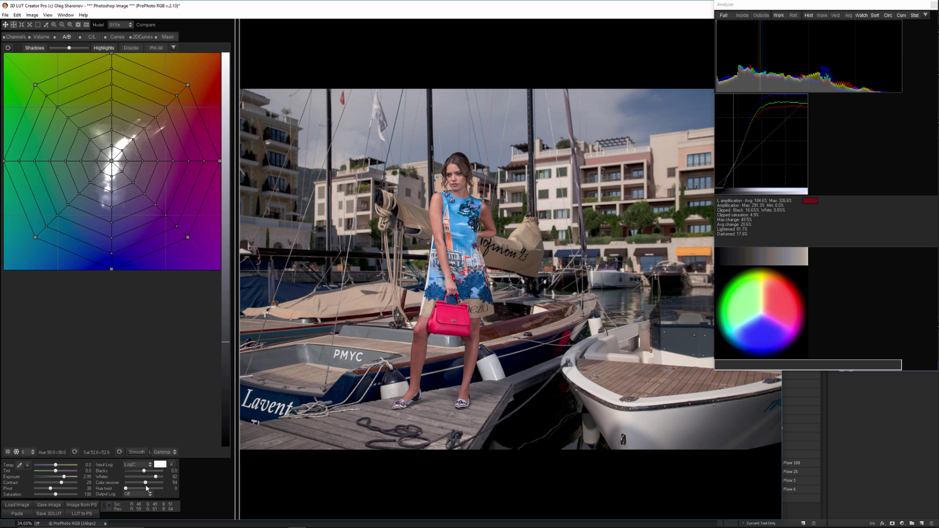
{"action": "left_click_drag", "start_coordinate": [55, 495], "coordinate": [57, 497]}
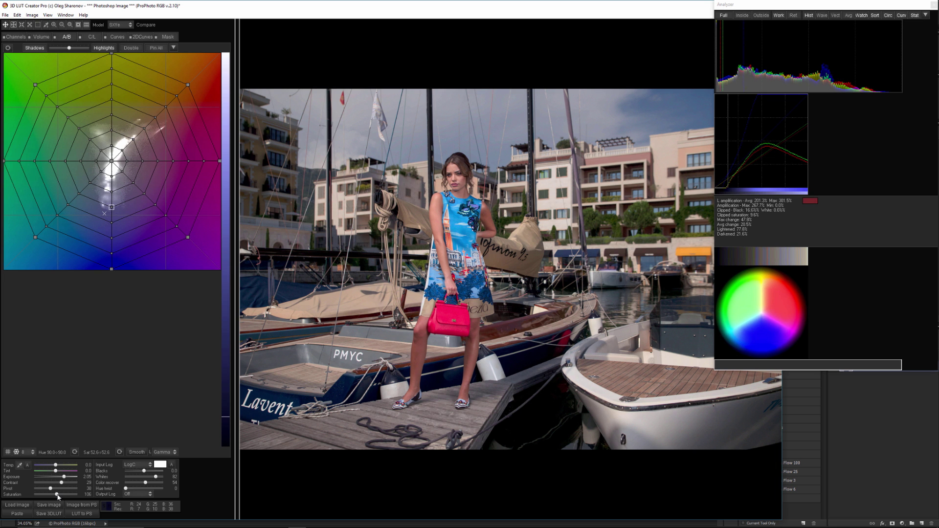
Send the LUT to Photoshop and name its Color Lookup layer "Log convers".
{"action": "left_click", "coordinate": [87, 515]}
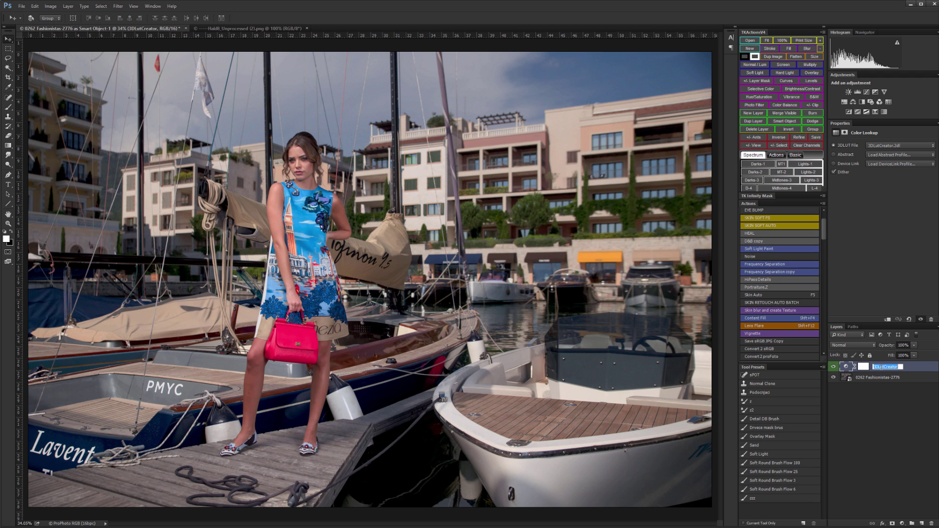
{"action": "type", "text": "Log convers"}
{"action": "key", "text": "Return"}
Return to 3D LUT Creator and start a new LUT with all settings reset, using the converted Photoshop image.
{"action": "key", "text": "alt+Tab"}
{"action": "left_click", "coordinate": [5, 16]}
{"action": "mouse_move", "coordinate": [27, 16]}
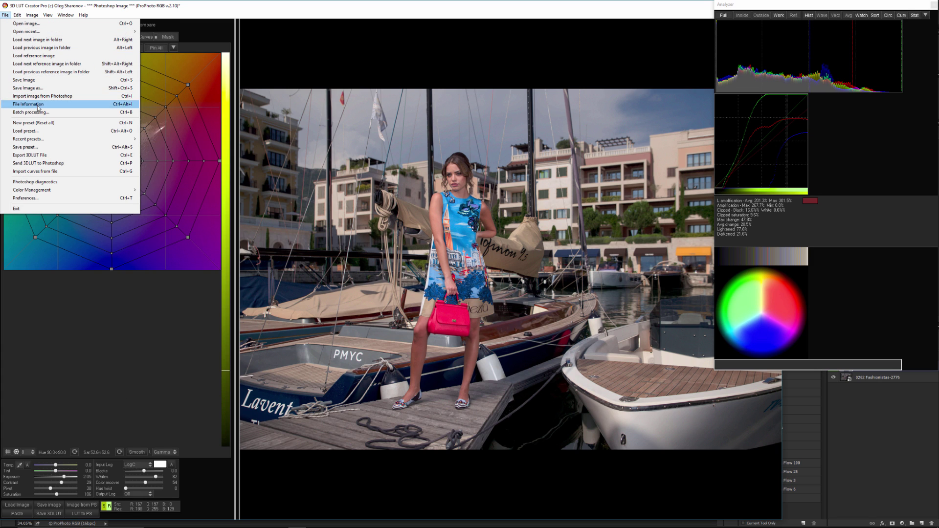
{"action": "left_click", "coordinate": [47, 123]}
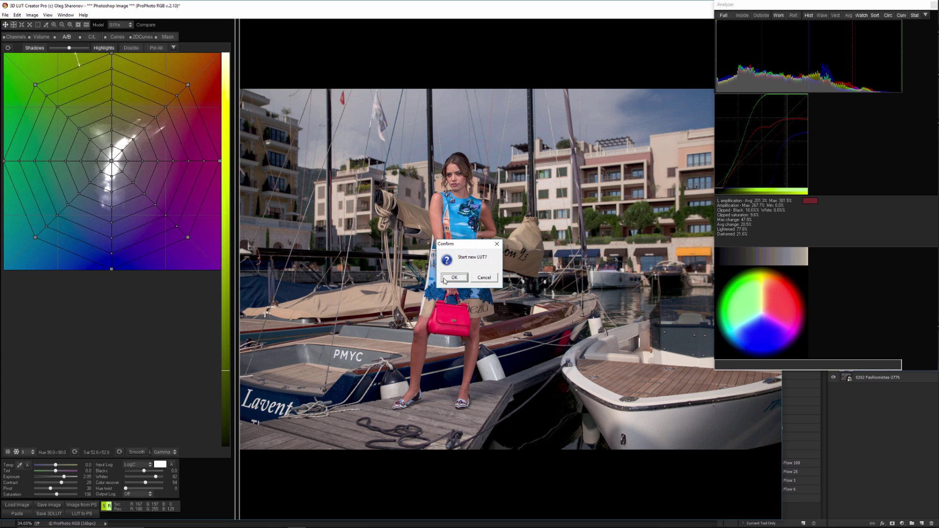
{"action": "left_click", "coordinate": [470, 284]}
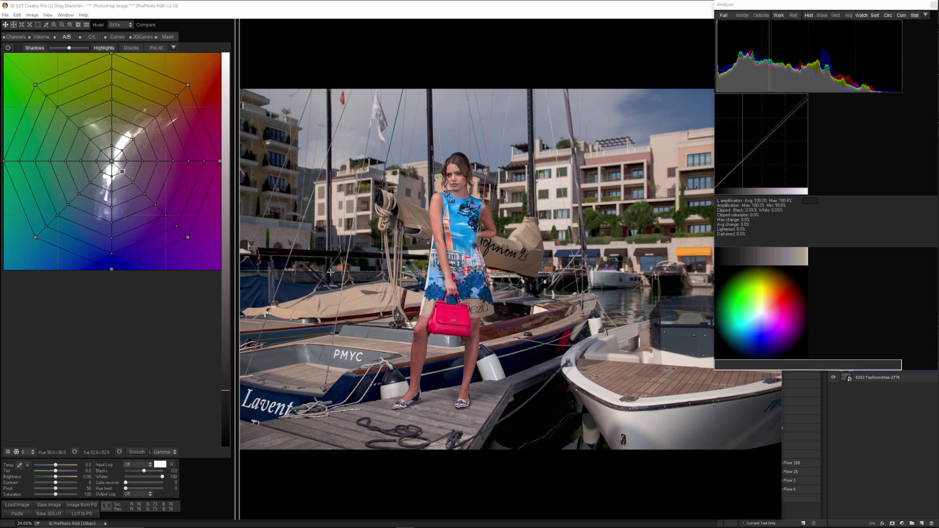
In the RGB Matrix channel mixer, shift the red point toward orange and the blue point toward cyan, and reduce the saturation slightly.
{"action": "left_click", "coordinate": [16, 37]}
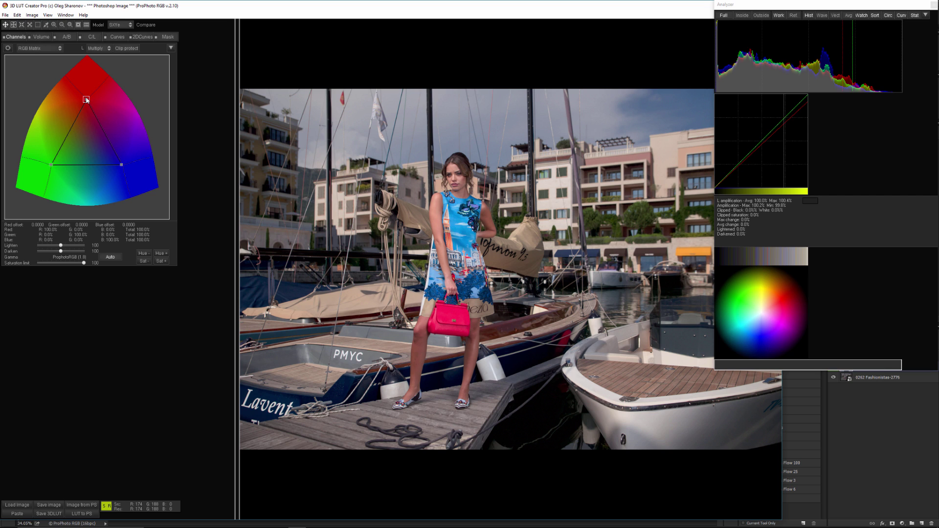
{"action": "left_click_drag", "start_coordinate": [86, 99], "coordinate": [79, 101]}
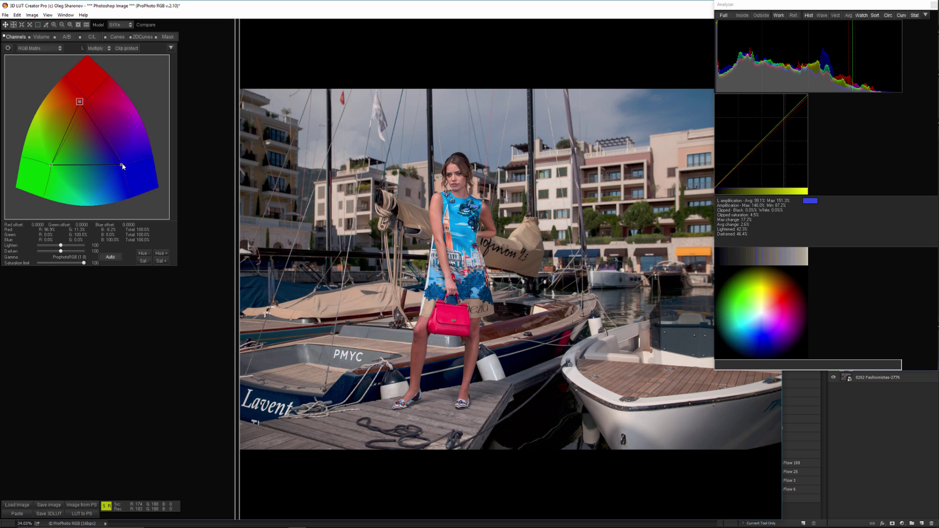
{"action": "mouse_move", "coordinate": [123, 167]}
{"action": "left_mouse_down"}
{"action": "mouse_move", "coordinate": [106, 163]}
{"action": "mouse_move", "coordinate": [110, 178]}
{"action": "mouse_move", "coordinate": [102, 180]}
{"action": "mouse_move", "coordinate": [116, 178]}
{"action": "mouse_move", "coordinate": [97, 180]}
{"action": "mouse_move", "coordinate": [110, 174]}
{"action": "left_mouse_up"}
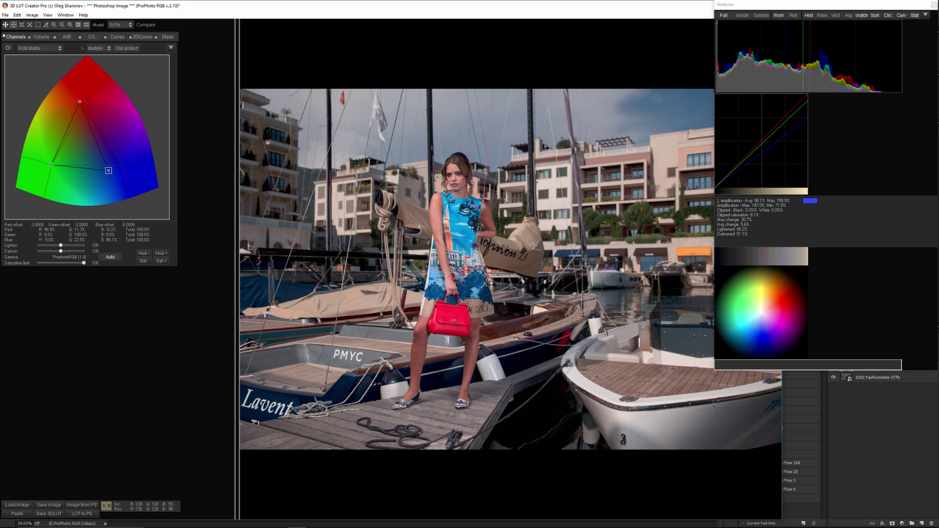
{"action": "left_click", "coordinate": [144, 261]}
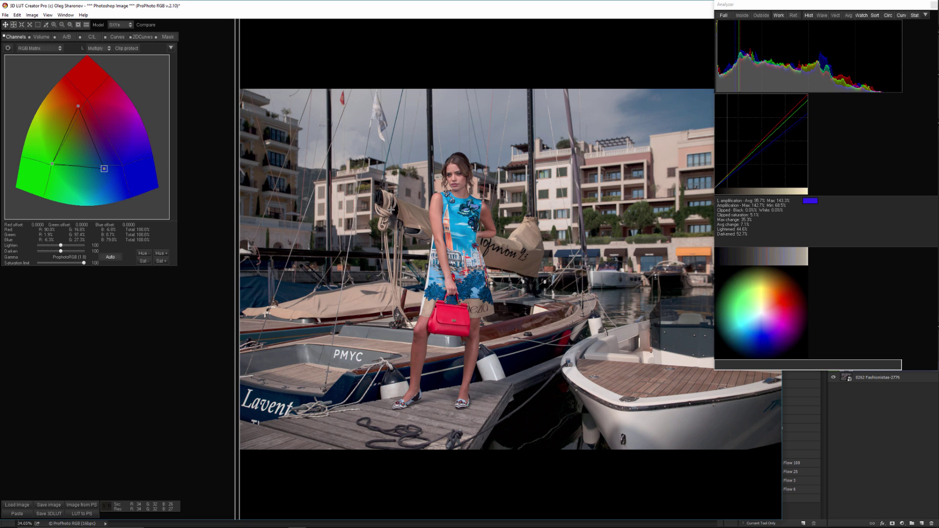
Shift the Volume mix toward green, to about 13% red and 75% green, and set its mode to Shadows-Highlights.
{"action": "key", "text": "v"}
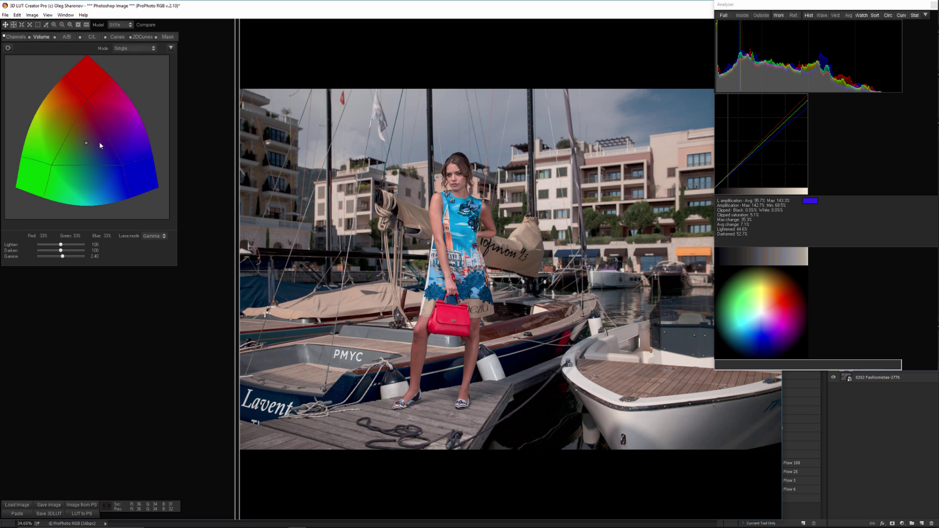
{"action": "left_click_drag", "start_coordinate": [86, 142], "coordinate": [63, 156]}
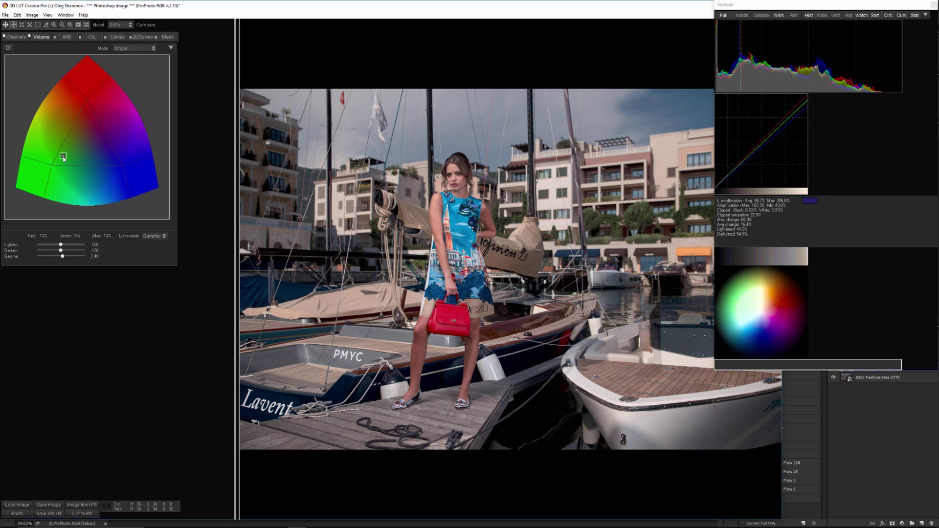
{"action": "left_click", "coordinate": [135, 49]}
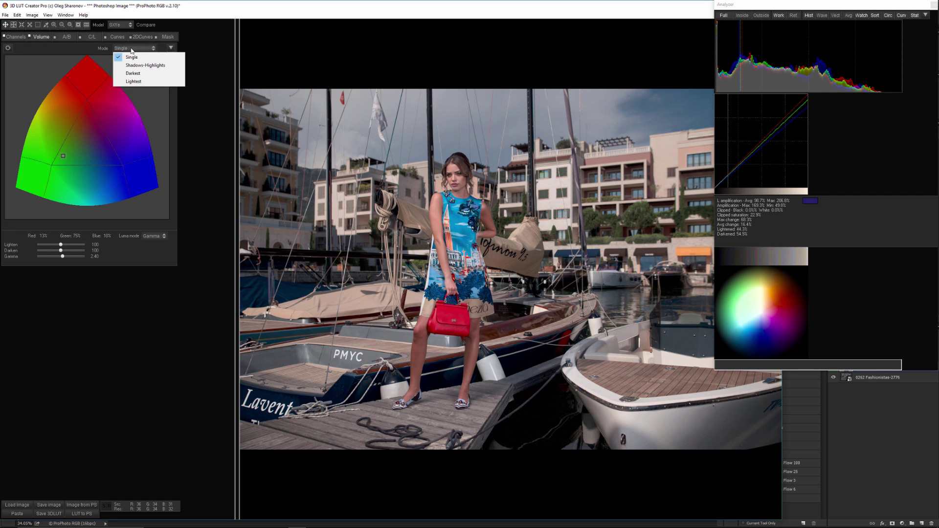
{"action": "left_click", "coordinate": [145, 65]}
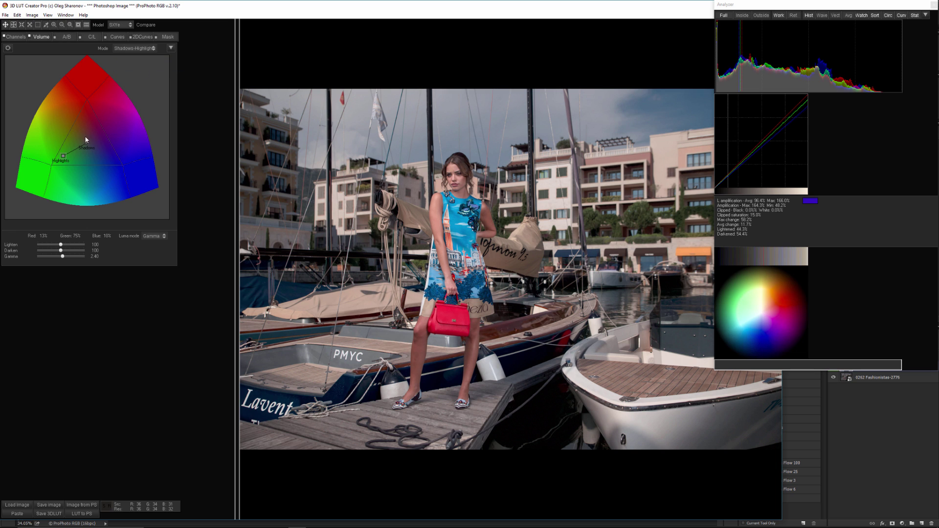
Move the Volume shadows point toward green and the highlights point toward cyan-green, then compare the photo with Volume on and off.
{"action": "mouse_move", "coordinate": [87, 145]}
{"action": "left_mouse_down"}
{"action": "mouse_move", "coordinate": [87, 134]}
{"action": "mouse_move", "coordinate": [87, 164]}
{"action": "mouse_move", "coordinate": [52, 171]}
{"action": "mouse_move", "coordinate": [42, 151]}
{"action": "mouse_move", "coordinate": [60, 163]}
{"action": "mouse_move", "coordinate": [57, 102]}
{"action": "mouse_move", "coordinate": [65, 158]}
{"action": "mouse_move", "coordinate": [97, 159]}
{"action": "mouse_move", "coordinate": [86, 162]}
{"action": "left_mouse_up"}
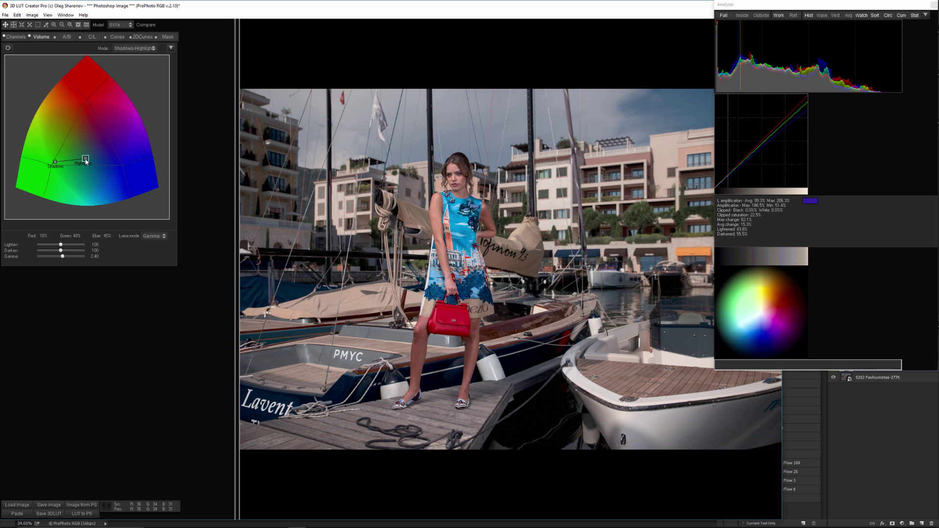
{"action": "left_click", "coordinate": [29, 36]}
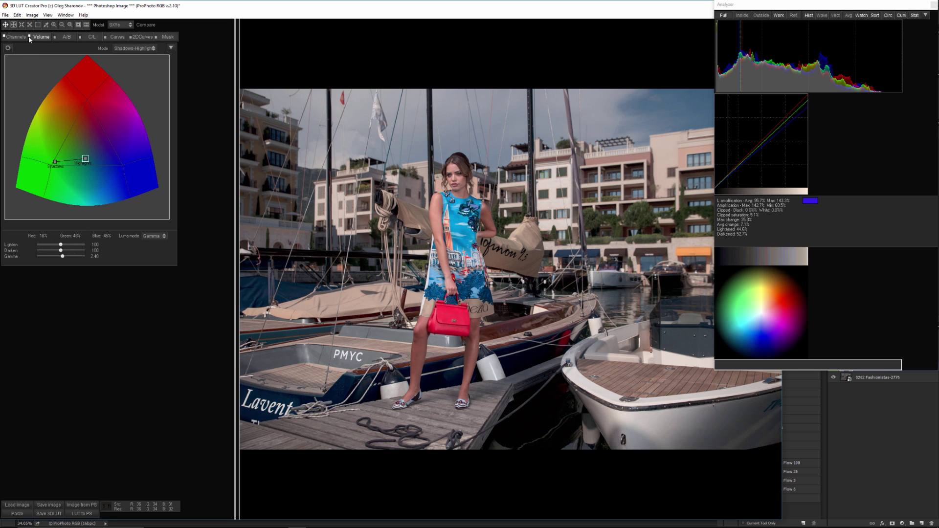
{"action": "left_click", "coordinate": [29, 37]}
{"action": "left_click", "coordinate": [29, 37]}
{"action": "left_click", "coordinate": [29, 36]}
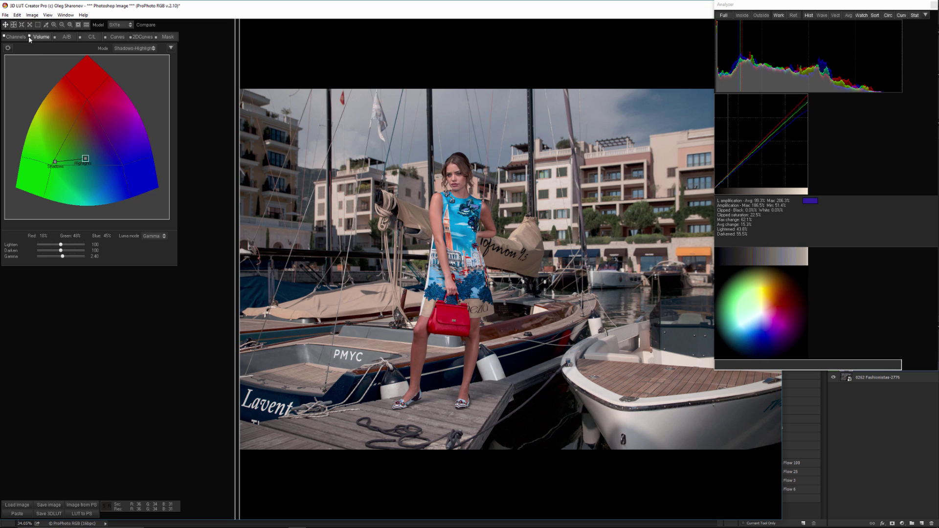
In the A/B grid, nudge the orange skin-tone point slightly toward yellow and lower its saturation, then locate the handbag's red.
{"action": "left_click", "coordinate": [66, 37]}
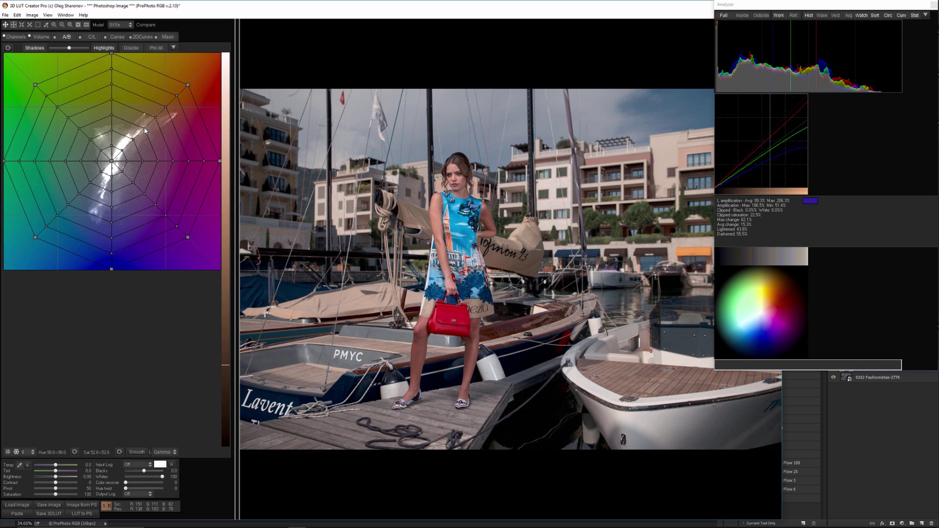
{"action": "mouse_move", "coordinate": [145, 130]}
{"action": "left_mouse_down"}
{"action": "mouse_move", "coordinate": [132, 118]}
{"action": "mouse_move", "coordinate": [149, 141]}
{"action": "mouse_move", "coordinate": [147, 129]}
{"action": "mouse_move", "coordinate": [114, 159]}
{"action": "mouse_move", "coordinate": [169, 108]}
{"action": "mouse_move", "coordinate": [118, 155]}
{"action": "mouse_move", "coordinate": [141, 131]}
{"action": "left_mouse_up"}
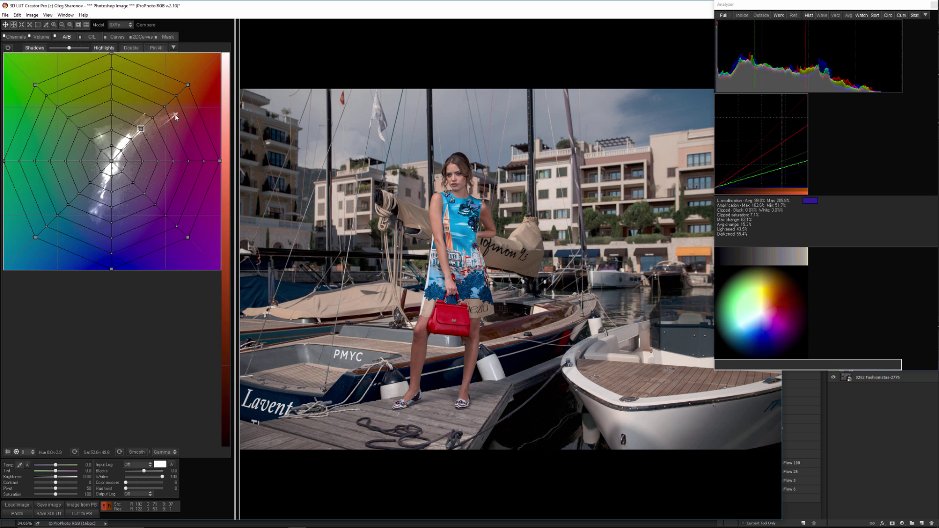
{"action": "left_click", "coordinate": [453, 312]}
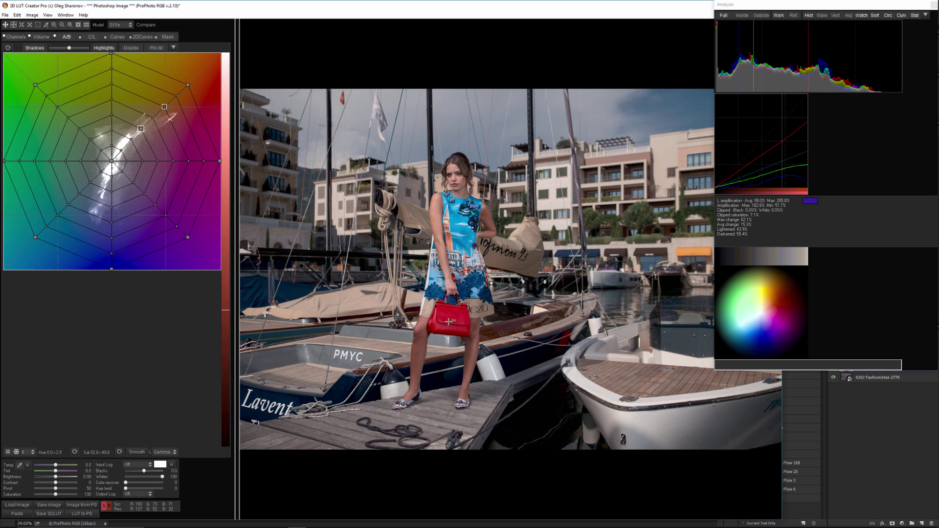
Change the A/B grid to 12 divisions and pull the points around the handbag's red toward orange with less saturation.
{"action": "left_click", "coordinate": [32, 454]}
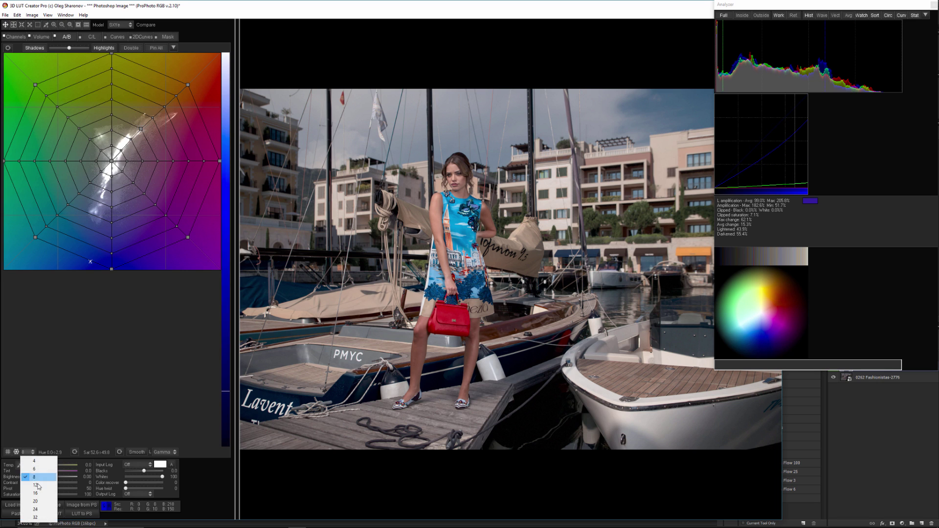
{"action": "left_click", "coordinate": [37, 487]}
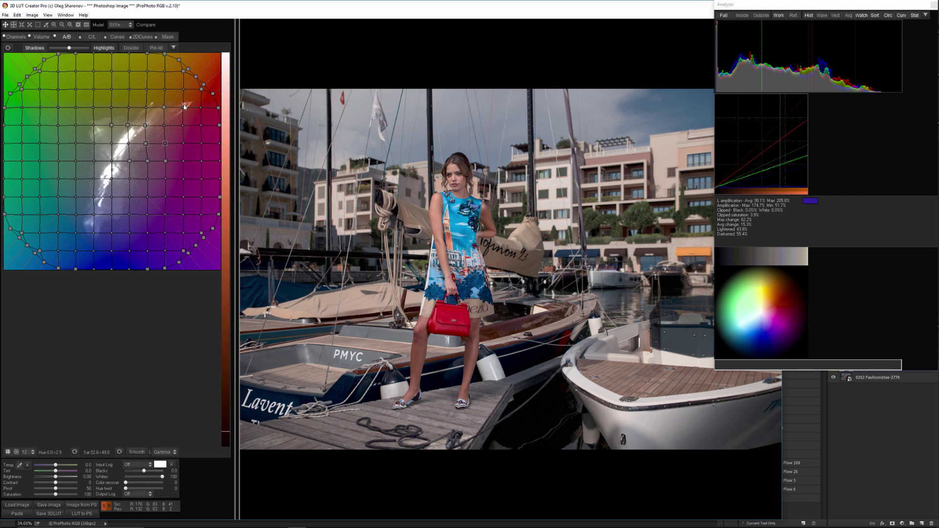
{"action": "mouse_move", "coordinate": [179, 95]}
{"action": "left_mouse_down"}
{"action": "mouse_move", "coordinate": [205, 129]}
{"action": "mouse_move", "coordinate": [174, 112]}
{"action": "left_mouse_up"}
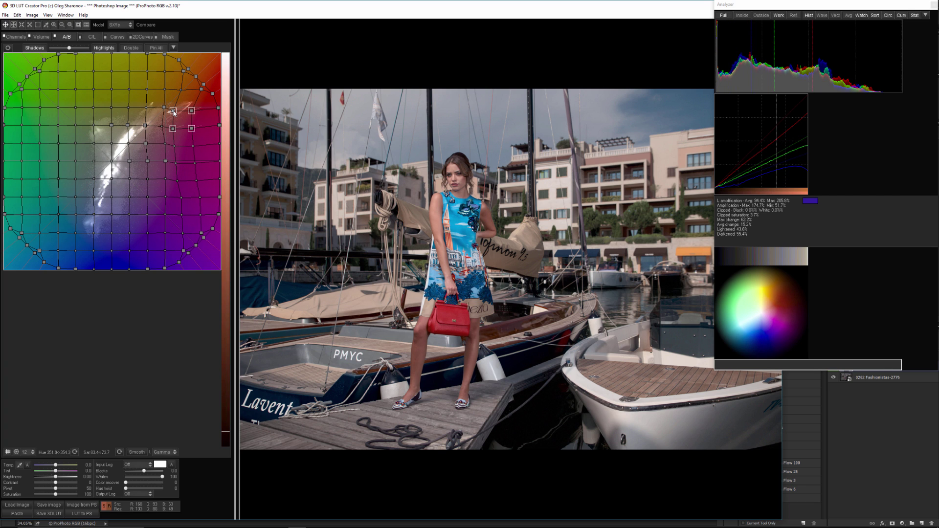
On the Luminance curve, pull the midtones down slightly and add a shadow point at about 39/36.
{"action": "left_click", "coordinate": [118, 37]}
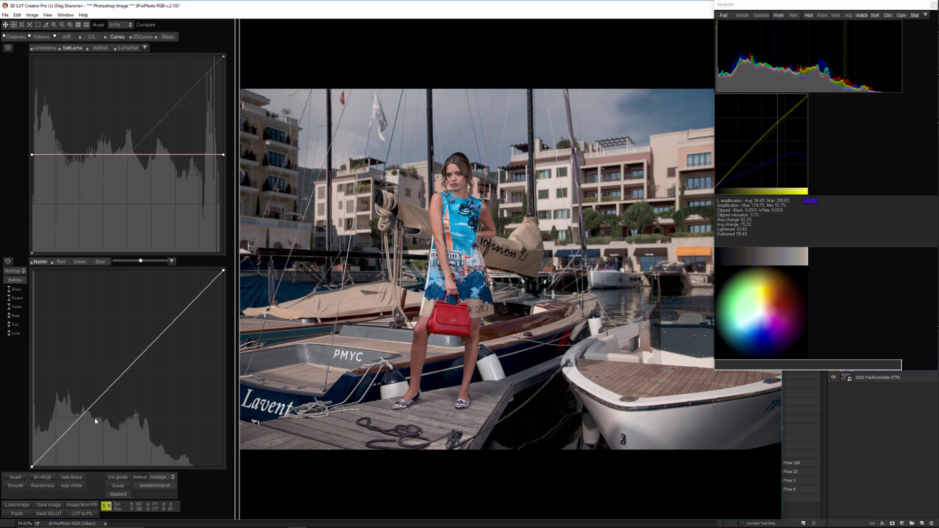
{"action": "left_click", "coordinate": [46, 48]}
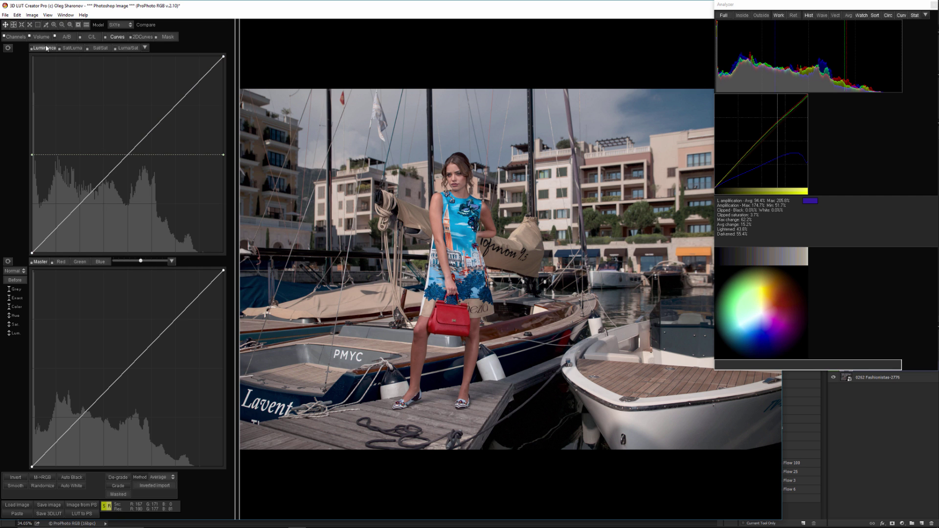
{"action": "left_click", "coordinate": [119, 165]}
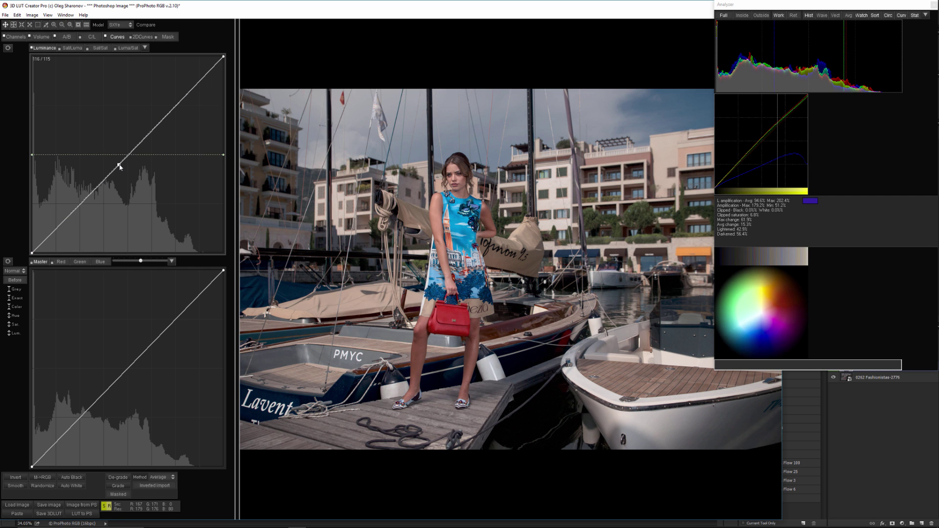
{"action": "left_click_drag", "start_coordinate": [119, 166], "coordinate": [120, 169]}
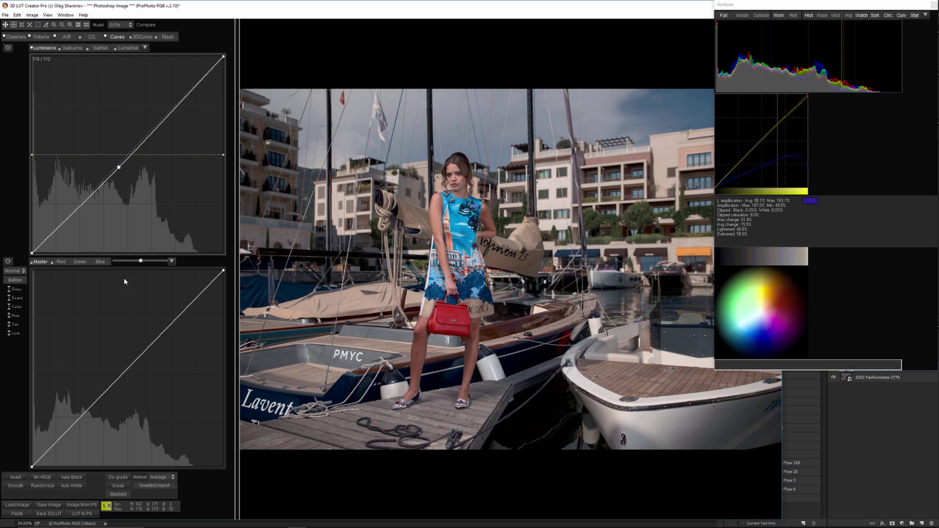
{"action": "left_click_drag", "start_coordinate": [119, 165], "coordinate": [117, 175]}
{"action": "left_click", "coordinate": [61, 226]}
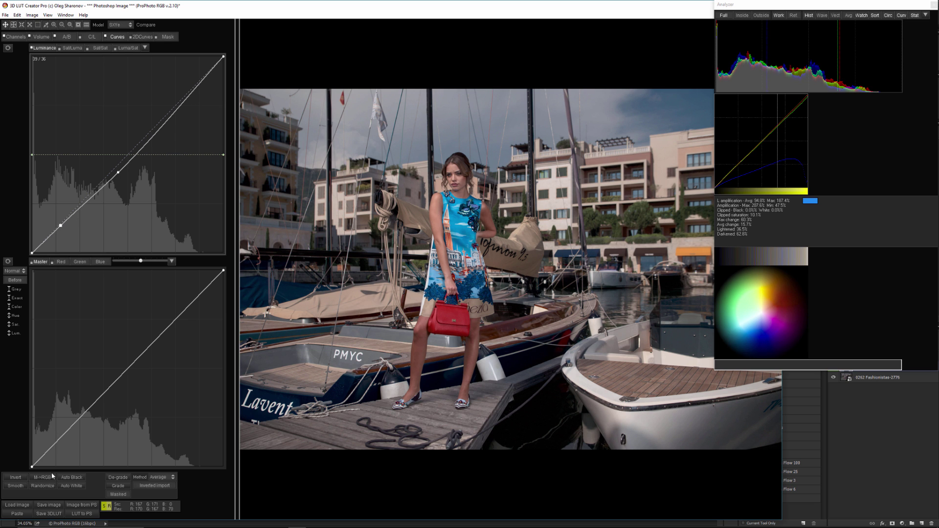
Add contrast on the Master curve with points at about 19/13 and 142/150, and raise the Luminance shadow point to 37/40.
{"action": "left_click", "coordinate": [45, 457]}
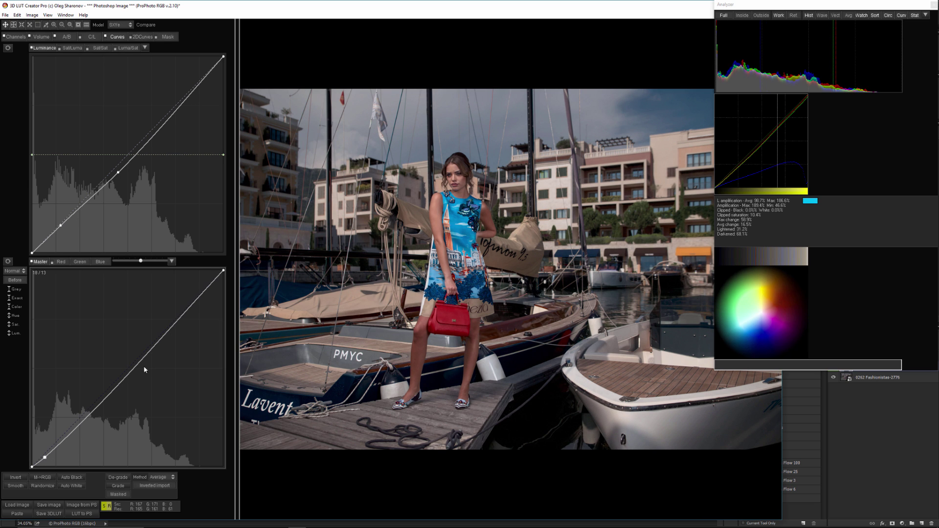
{"action": "left_click_drag", "start_coordinate": [141, 360], "coordinate": [139, 353]}
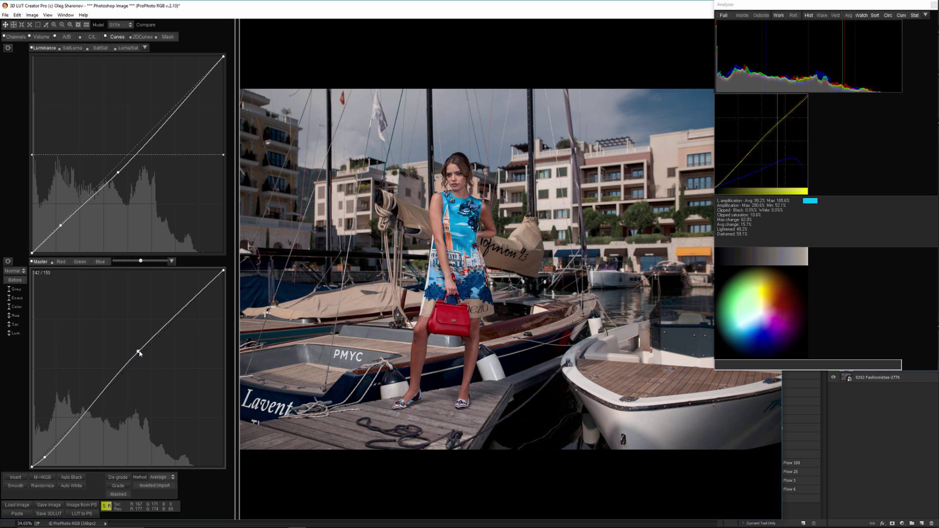
{"action": "left_click_drag", "start_coordinate": [59, 227], "coordinate": [60, 224]}
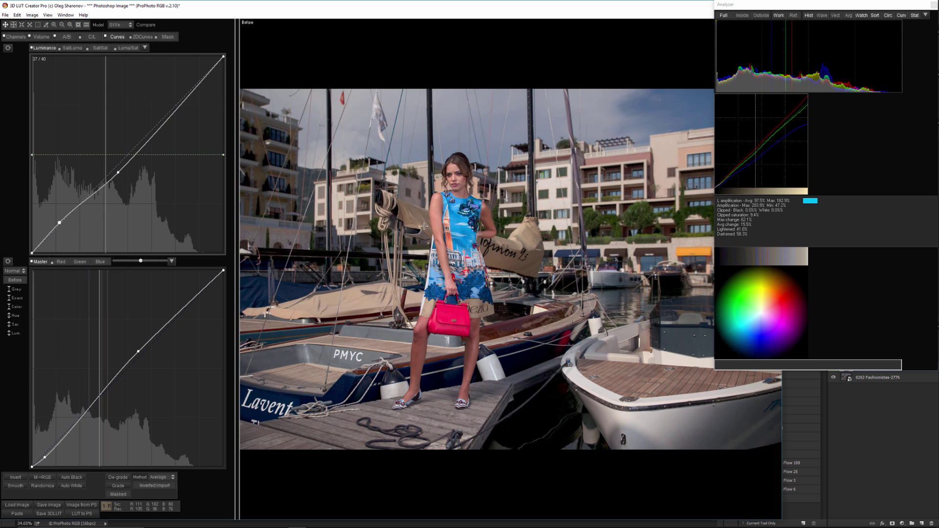
Compile the grade into a 3D LUT loaded as the external LUT with a reset, and toggle it off and on in the Mask settings.
{"action": "left_click", "coordinate": [66, 37]}
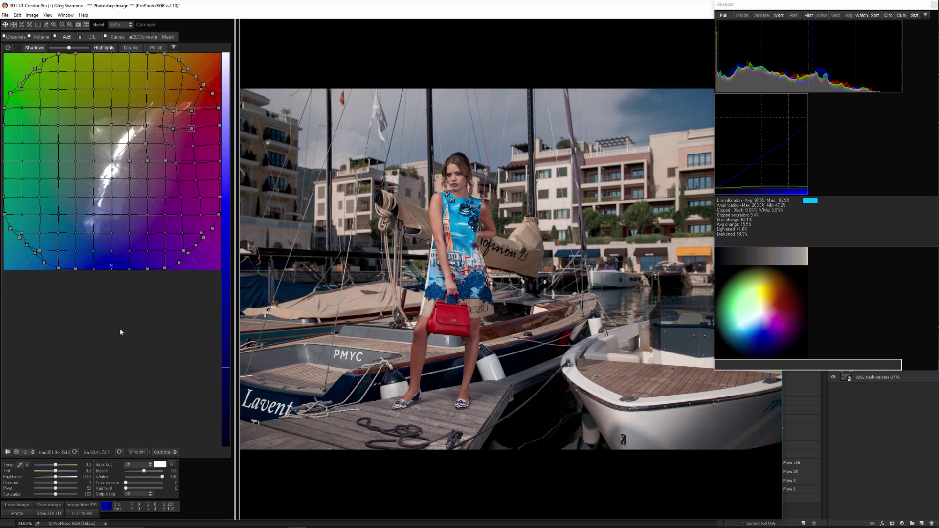
{"action": "left_click", "coordinate": [17, 15]}
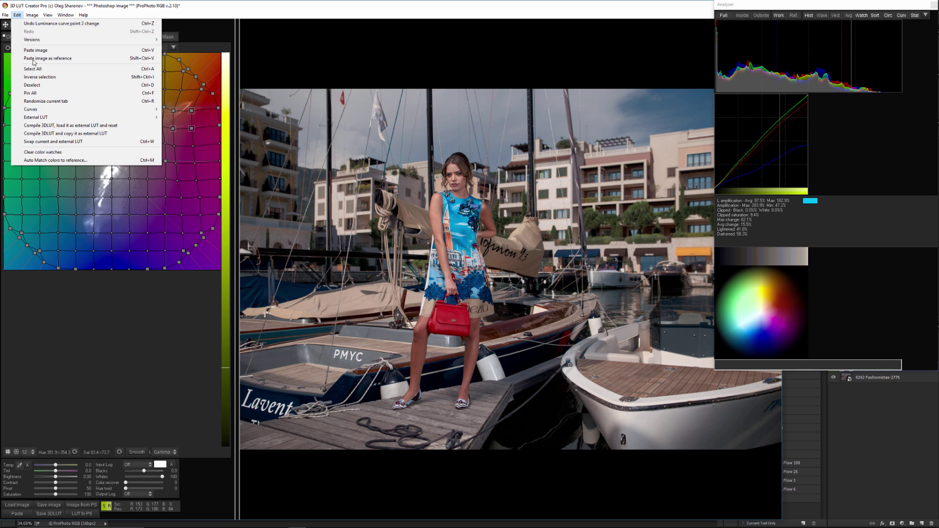
{"action": "left_click", "coordinate": [47, 126]}
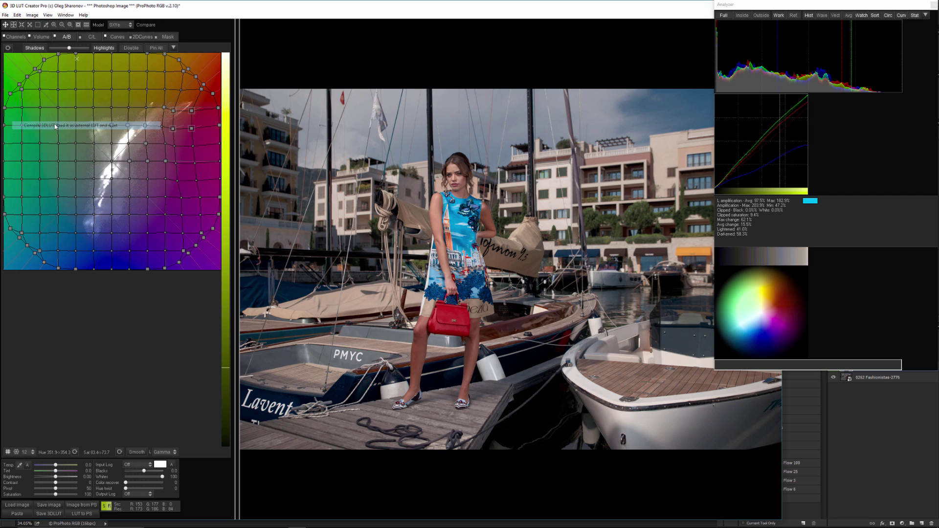
{"action": "left_click", "coordinate": [169, 37]}
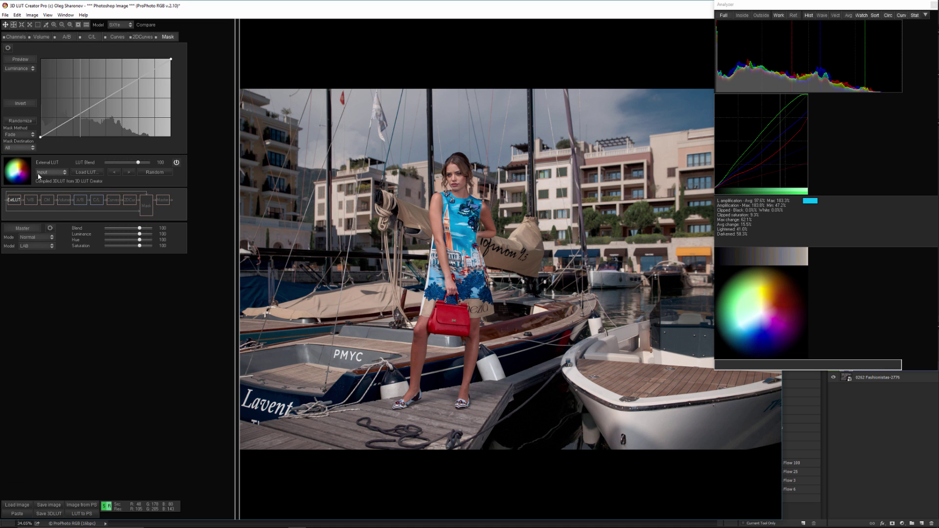
{"action": "left_click", "coordinate": [176, 163]}
{"action": "left_click", "coordinate": [176, 163]}
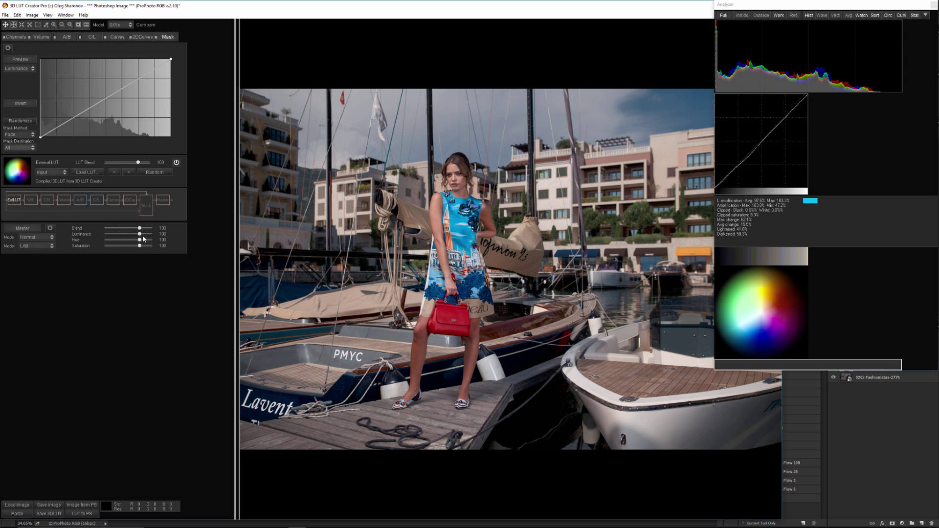
Lower the Master blending to luminance 75 with slightly reduced hue and saturation, and compile it into the external LUT with a reset.
{"action": "left_click_drag", "start_coordinate": [140, 235], "coordinate": [139, 242]}
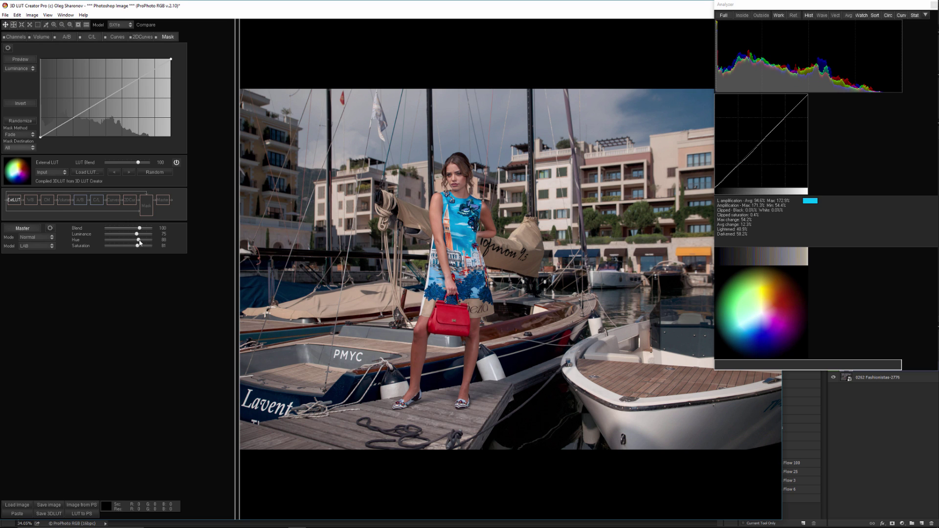
{"action": "left_click", "coordinate": [17, 15]}
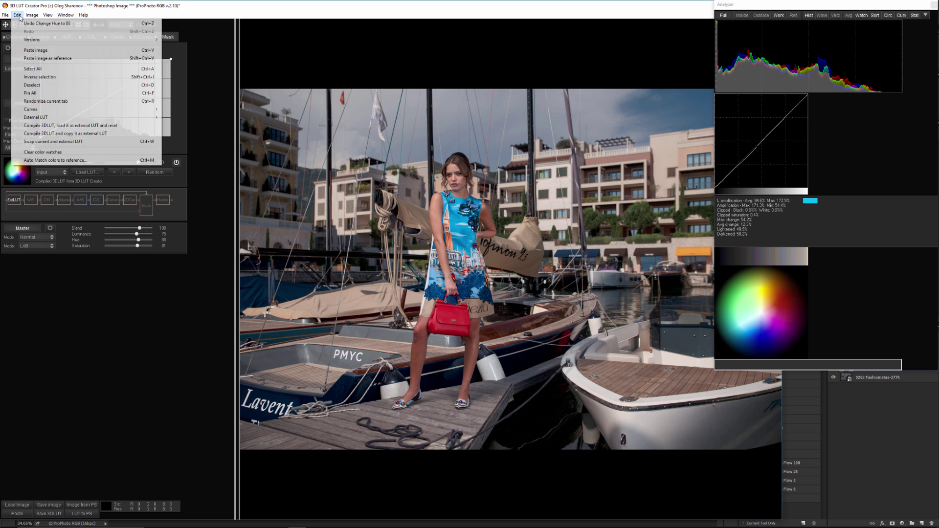
{"action": "left_click", "coordinate": [52, 126]}
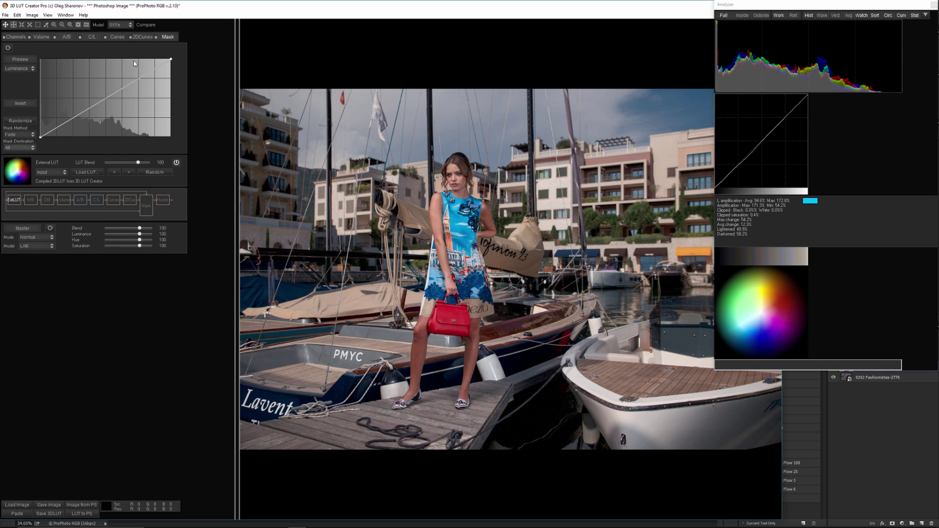
In the A/B color grid, shift the blue point toward cyan and pull the violet point toward a desaturated blue, using 12 divisions.
{"action": "left_click", "coordinate": [68, 38]}
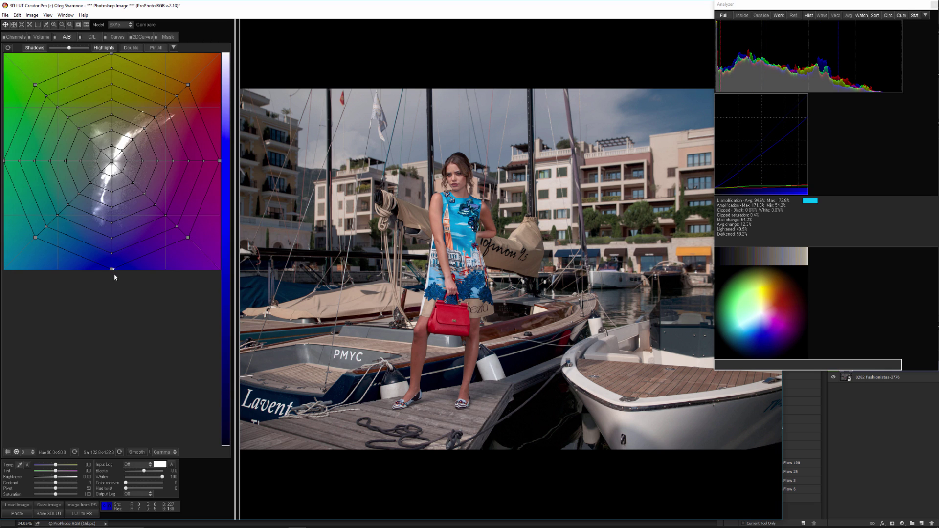
{"action": "mouse_move", "coordinate": [112, 269]}
{"action": "left_mouse_down"}
{"action": "mouse_move", "coordinate": [60, 265]}
{"action": "mouse_move", "coordinate": [100, 264]}
{"action": "left_mouse_up"}
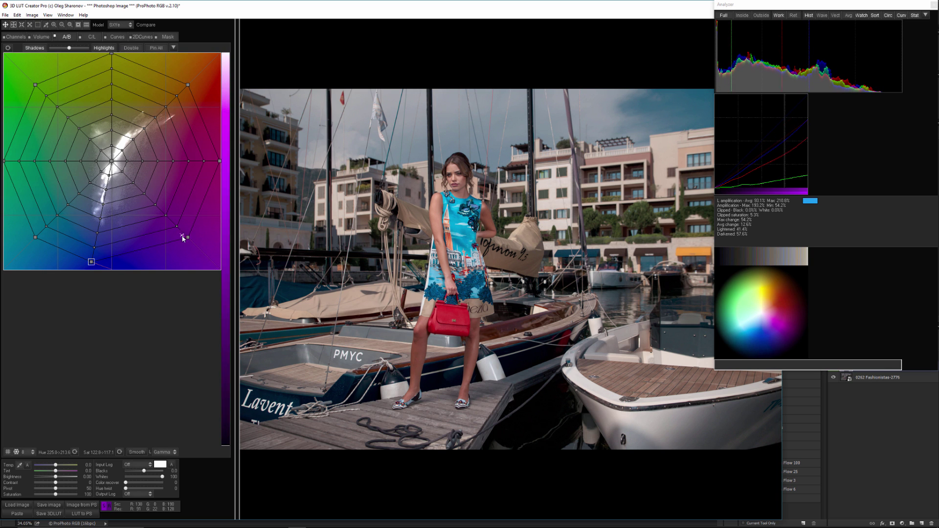
{"action": "left_click_drag", "start_coordinate": [186, 237], "coordinate": [127, 213]}
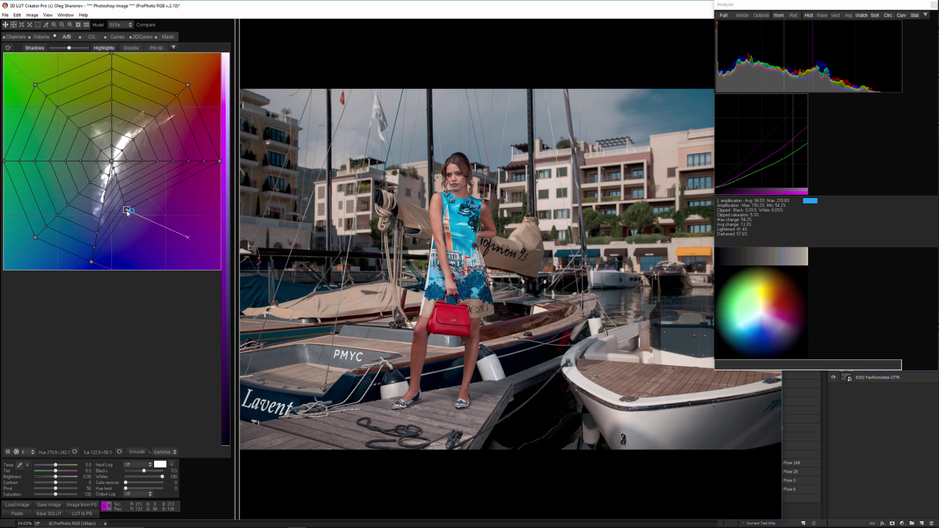
{"action": "left_click_drag", "start_coordinate": [127, 212], "coordinate": [126, 200]}
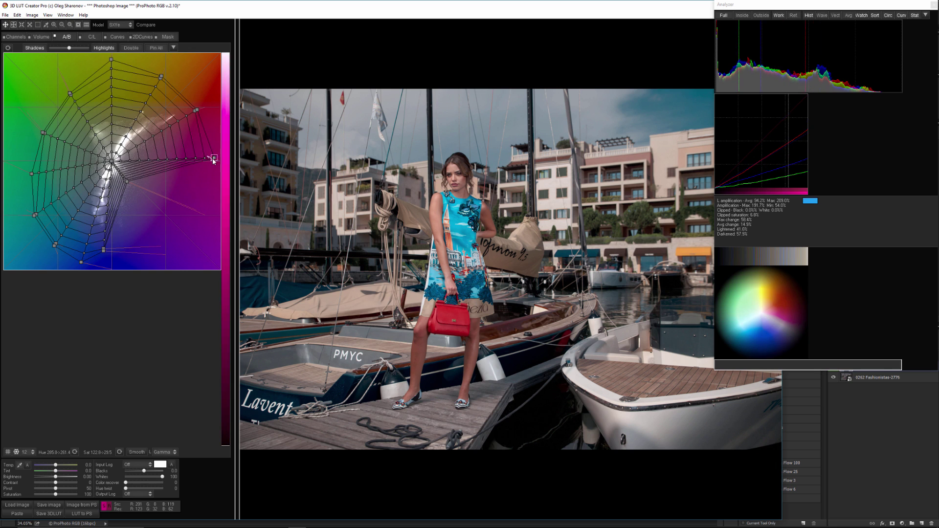
Shift the magenta grid point toward red with less saturation, and pull the yellow-green and green points inward.
{"action": "left_click_drag", "start_coordinate": [212, 157], "coordinate": [184, 149]}
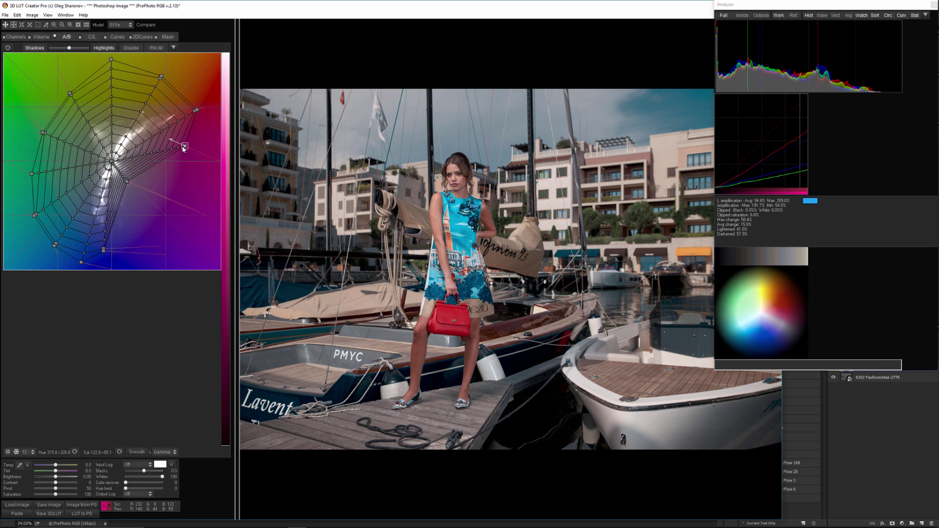
{"action": "left_click_drag", "start_coordinate": [70, 93], "coordinate": [61, 128]}
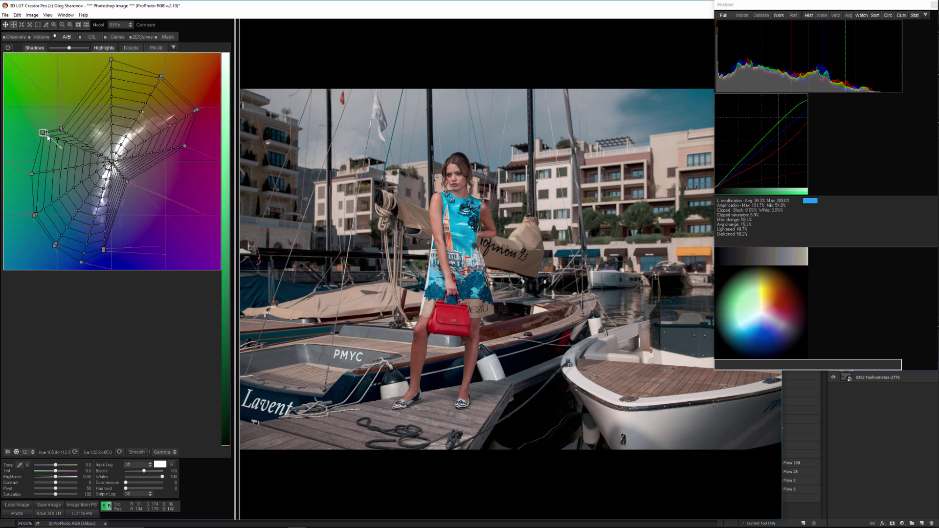
{"action": "left_click_drag", "start_coordinate": [41, 132], "coordinate": [47, 132]}
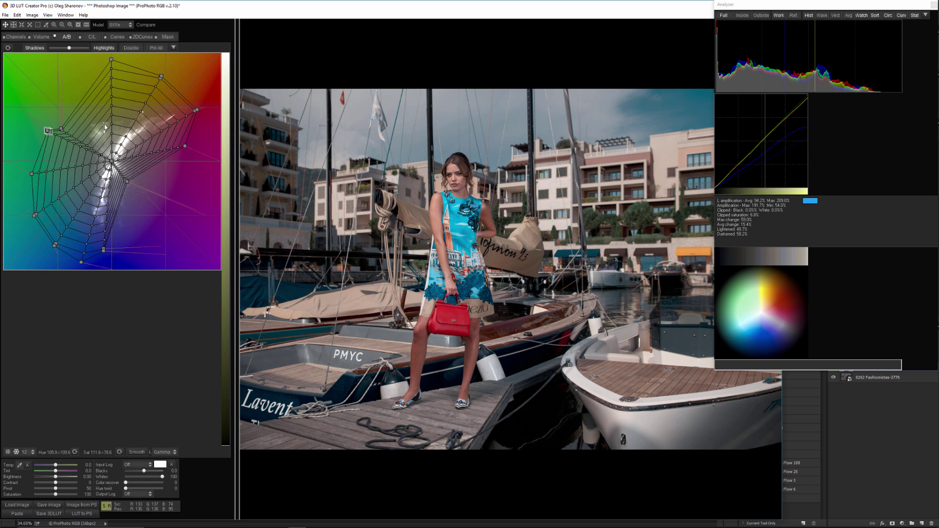
Move the Analyzer window off the photo, adjust the sky's blue directly on the image, and nudge the face's skin tone slightly toward yellow.
{"action": "left_click_drag", "start_coordinate": [745, 9], "coordinate": [768, 11]}
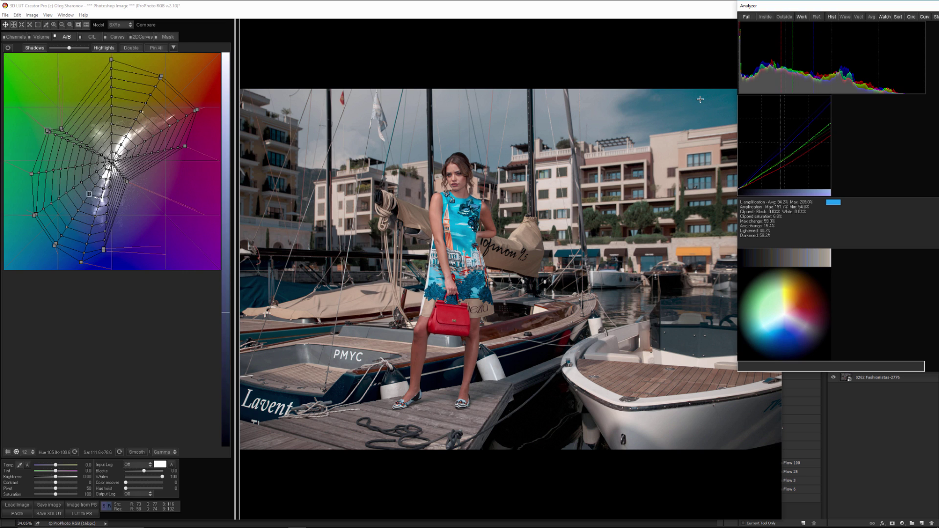
{"action": "left_click", "coordinate": [701, 98]}
{"action": "mouse_move", "coordinate": [700, 98]}
{"action": "left_mouse_down"}
{"action": "mouse_move", "coordinate": [685, 125]}
{"action": "mouse_move", "coordinate": [694, 111]}
{"action": "left_mouse_up"}
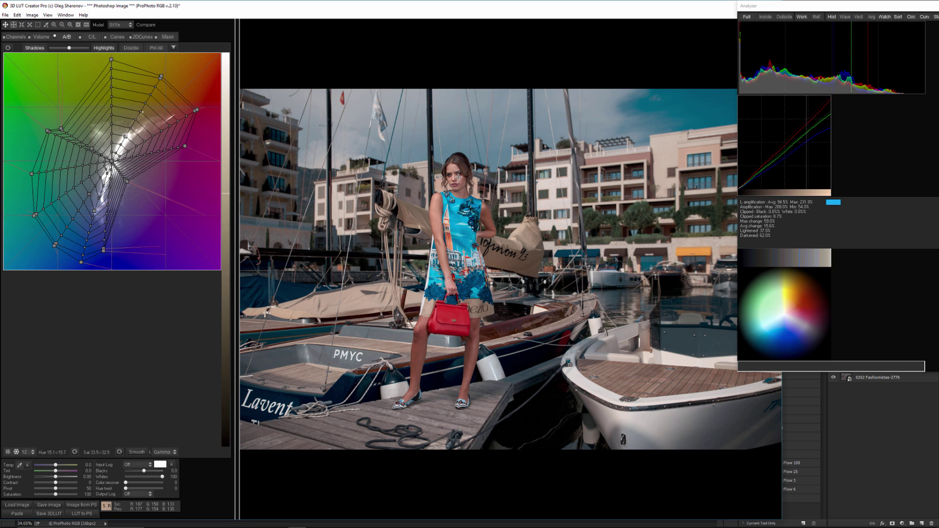
{"action": "left_click_drag", "start_coordinate": [458, 176], "coordinate": [457, 179]}
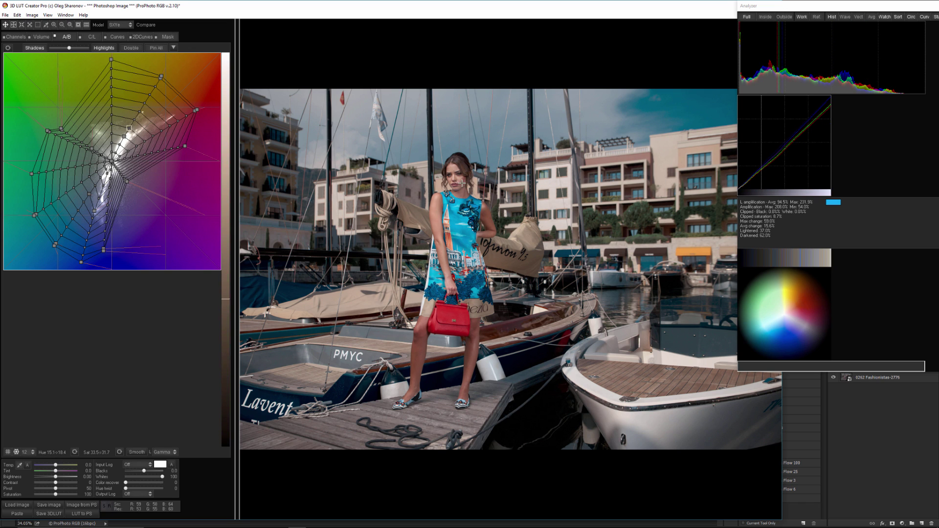
Adjust the red point in the A/B color grid, shifting the handbag's red slightly toward orange with less saturation.
{"action": "left_click_drag", "start_coordinate": [159, 136], "coordinate": [178, 113]}
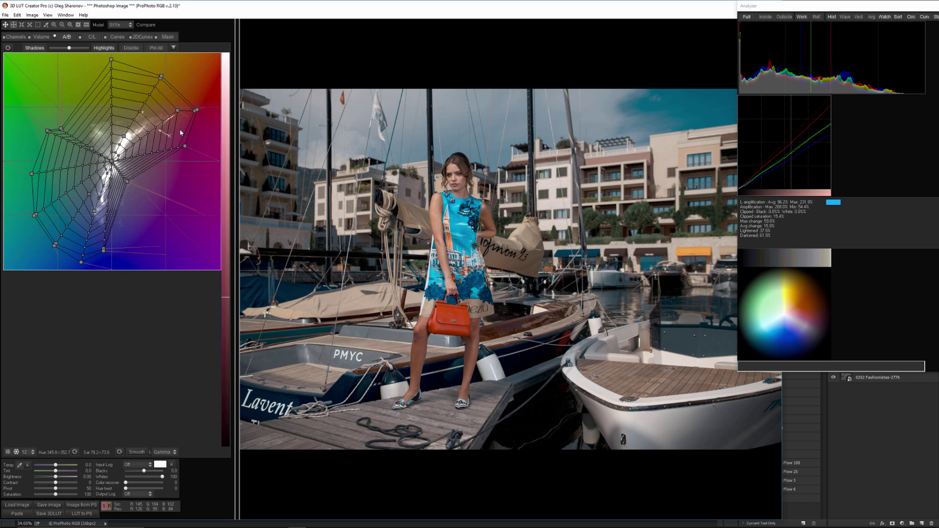
{"action": "left_click", "coordinate": [178, 112]}
{"action": "mouse_move", "coordinate": [178, 112]}
{"action": "left_mouse_down"}
{"action": "mouse_move", "coordinate": [182, 124]}
{"action": "mouse_move", "coordinate": [165, 121]}
{"action": "mouse_move", "coordinate": [186, 117]}
{"action": "left_mouse_up"}
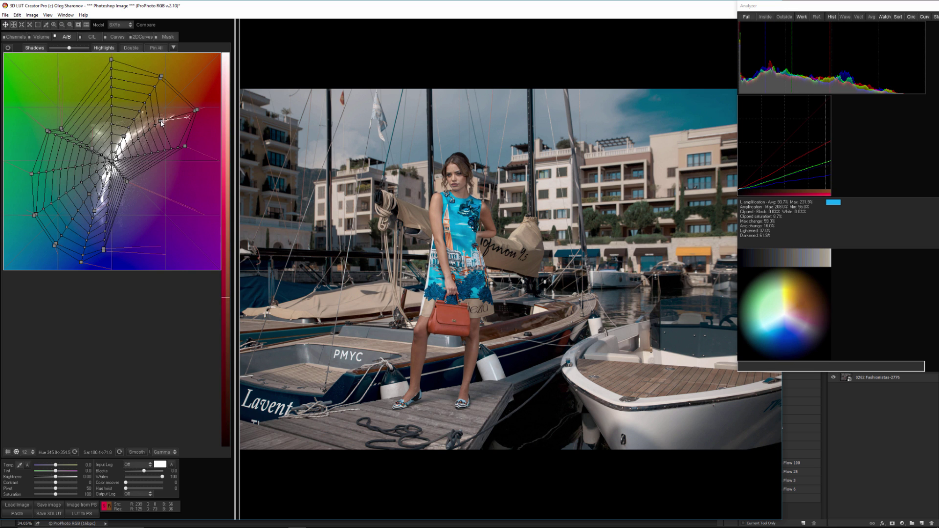
Send the LUT to Photoshop and rename the resulting Color Lookup layer "corection1".
{"action": "left_click", "coordinate": [82, 513]}
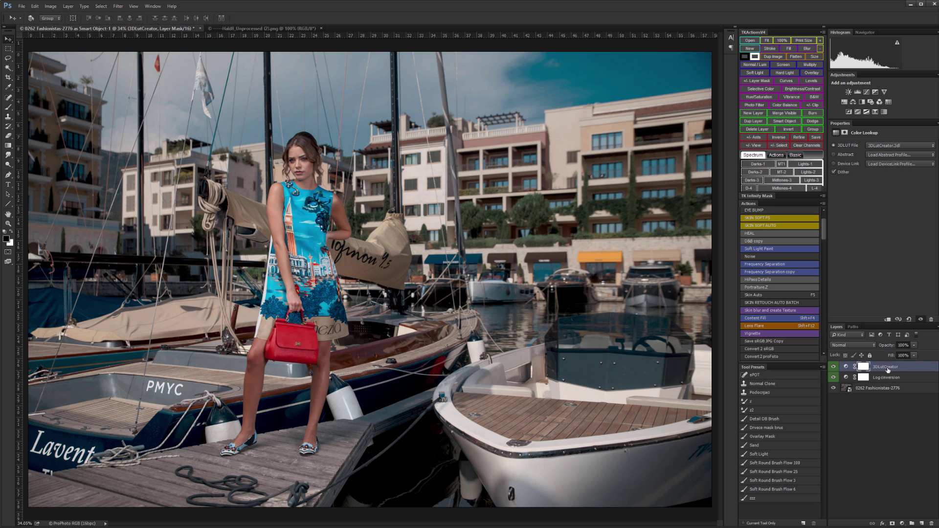
{"action": "double_click", "coordinate": [886, 368]}
{"action": "type", "text": "corection1"}
{"action": "key", "text": "Return"}
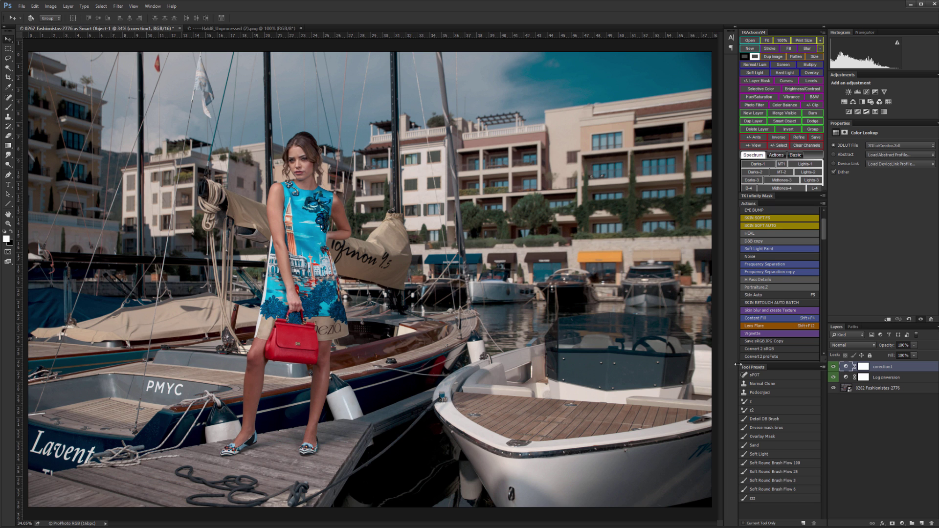
Switch back to 3D LUT Creator, load the corrected image from Photoshop, and set the color model to HSPe.
{"action": "key", "text": "alt+Tab"}
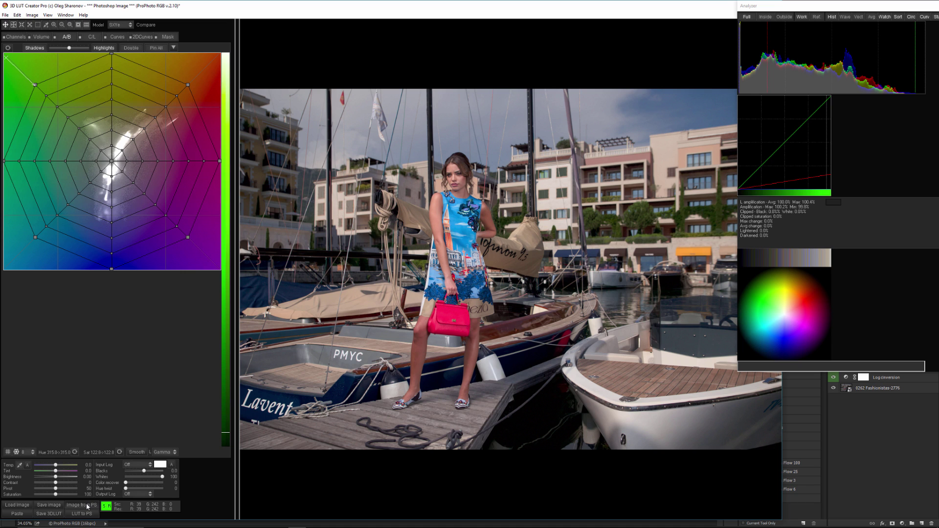
{"action": "left_click", "coordinate": [87, 507]}
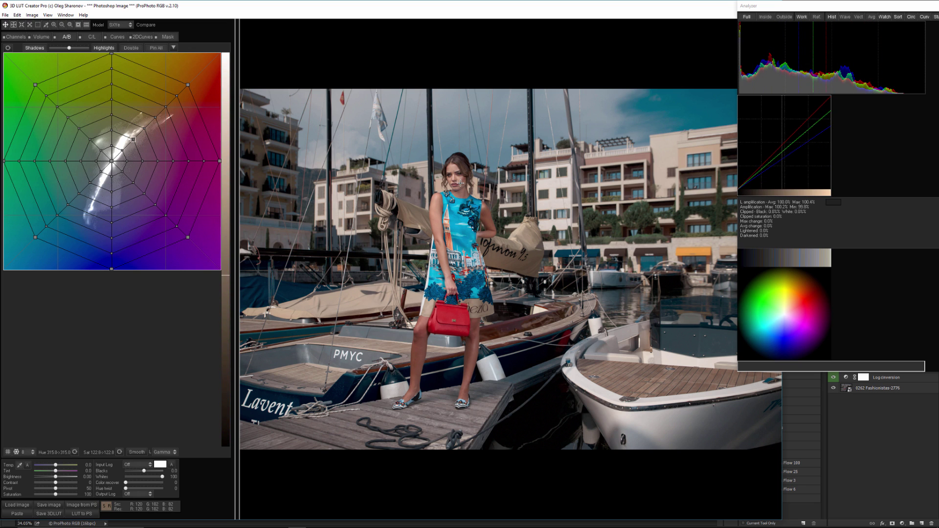
{"action": "left_click", "coordinate": [119, 24]}
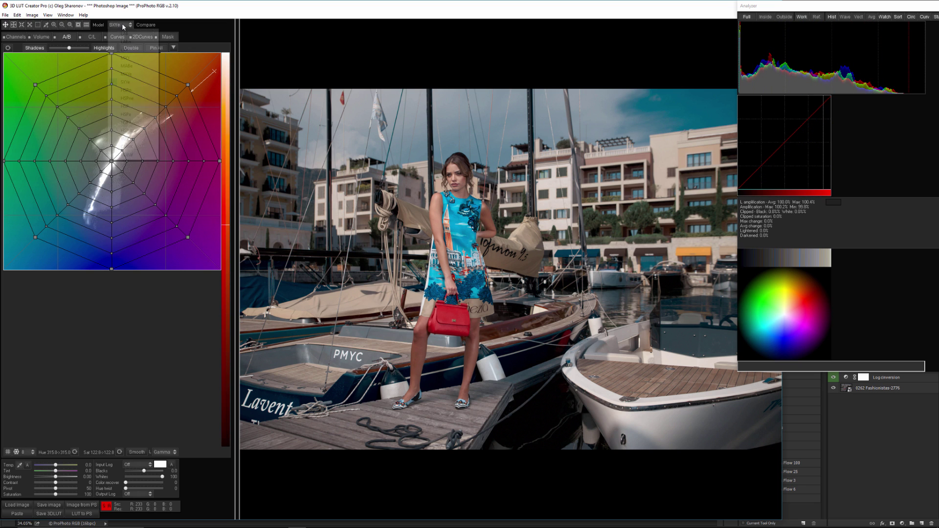
{"action": "left_click", "coordinate": [130, 108]}
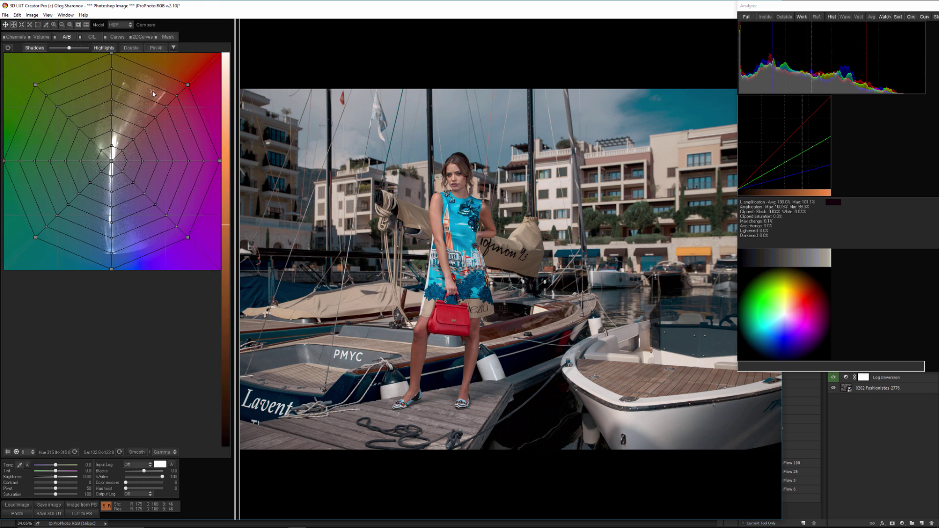
{"action": "left_click", "coordinate": [120, 24]}
{"action": "left_click", "coordinate": [131, 114]}
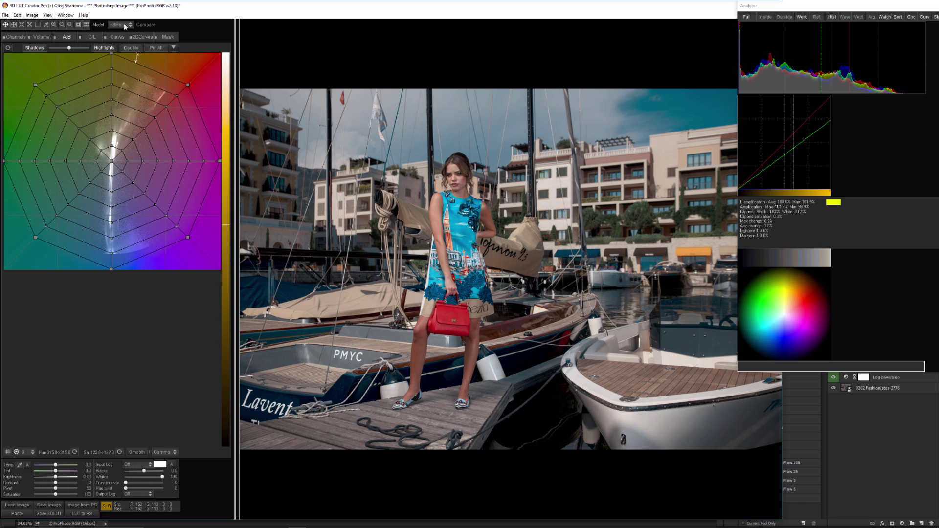
Switch the A/B color grid to a rectangular mesh and pull the orange-red point outward toward more saturated red.
{"action": "left_click", "coordinate": [7, 453]}
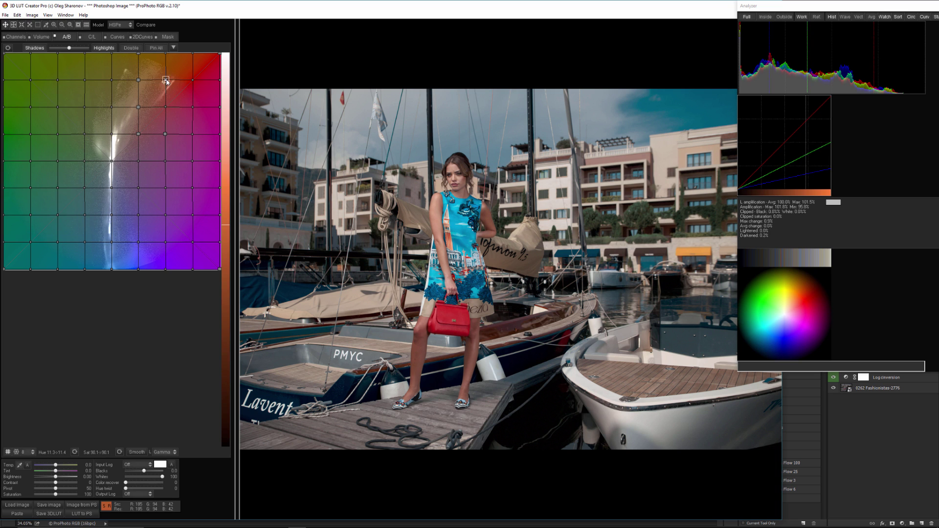
{"action": "mouse_move", "coordinate": [166, 83]}
{"action": "left_mouse_down"}
{"action": "mouse_move", "coordinate": [186, 69]}
{"action": "mouse_move", "coordinate": [155, 89]}
{"action": "mouse_move", "coordinate": [177, 79]}
{"action": "left_mouse_up"}
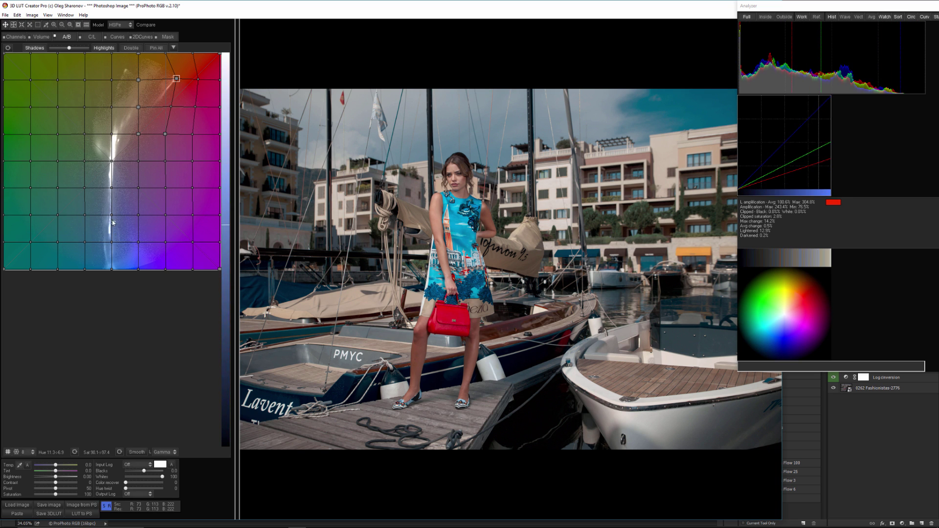
Pin the neutral center point and its side neighbors, and shift the blue point toward cyan with slightly more saturation.
{"action": "mouse_move", "coordinate": [112, 216]}
{"action": "left_mouse_down"}
{"action": "mouse_move", "coordinate": [21, 256]}
{"action": "mouse_move", "coordinate": [75, 216]}
{"action": "mouse_move", "coordinate": [112, 215]}
{"action": "mouse_move", "coordinate": [147, 186]}
{"action": "mouse_move", "coordinate": [49, 211]}
{"action": "mouse_move", "coordinate": [20, 247]}
{"action": "mouse_move", "coordinate": [111, 216]}
{"action": "left_mouse_up"}
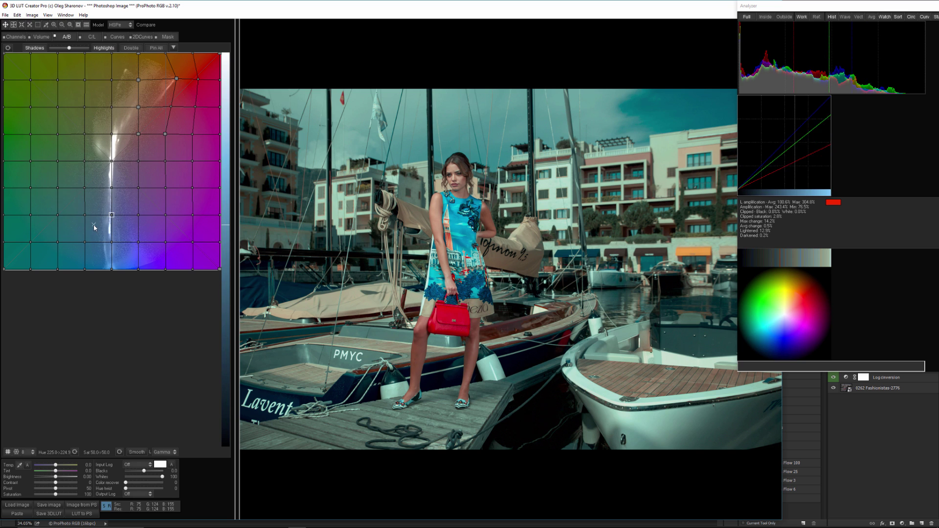
{"action": "left_click", "coordinate": [110, 162]}
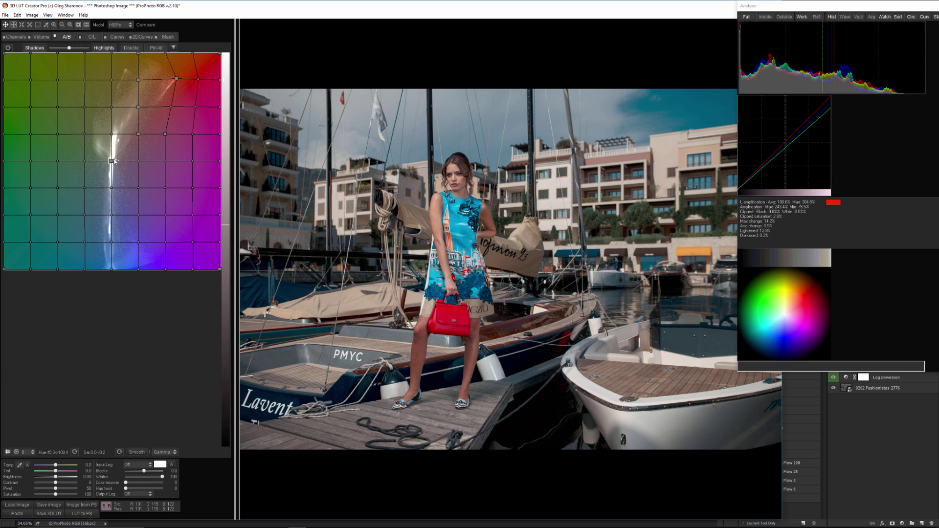
{"action": "left_click", "coordinate": [139, 161]}
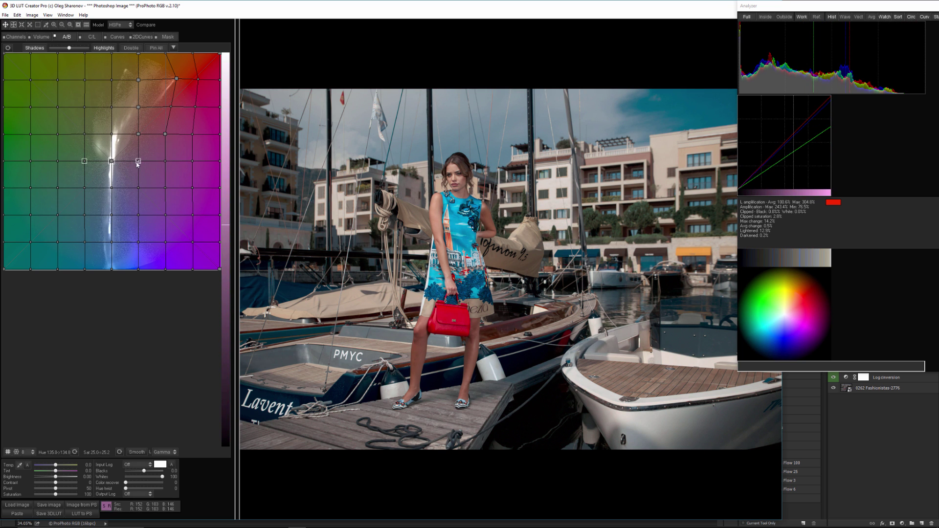
{"action": "left_click", "coordinate": [112, 215]}
{"action": "mouse_move", "coordinate": [112, 215]}
{"action": "left_mouse_down"}
{"action": "mouse_move", "coordinate": [63, 215]}
{"action": "mouse_move", "coordinate": [155, 219]}
{"action": "mouse_move", "coordinate": [66, 235]}
{"action": "mouse_move", "coordinate": [128, 186]}
{"action": "mouse_move", "coordinate": [102, 223]}
{"action": "left_mouse_up"}
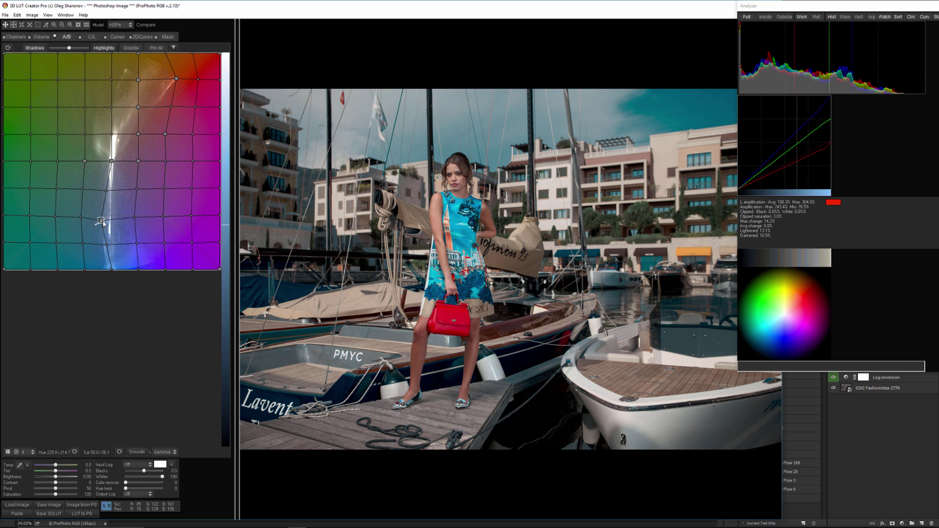
Shape the Sat/Sat curve, lowering its upper end to 255/208 and anchoring the low saturations close to the diagonal.
{"action": "left_click", "coordinate": [113, 39]}
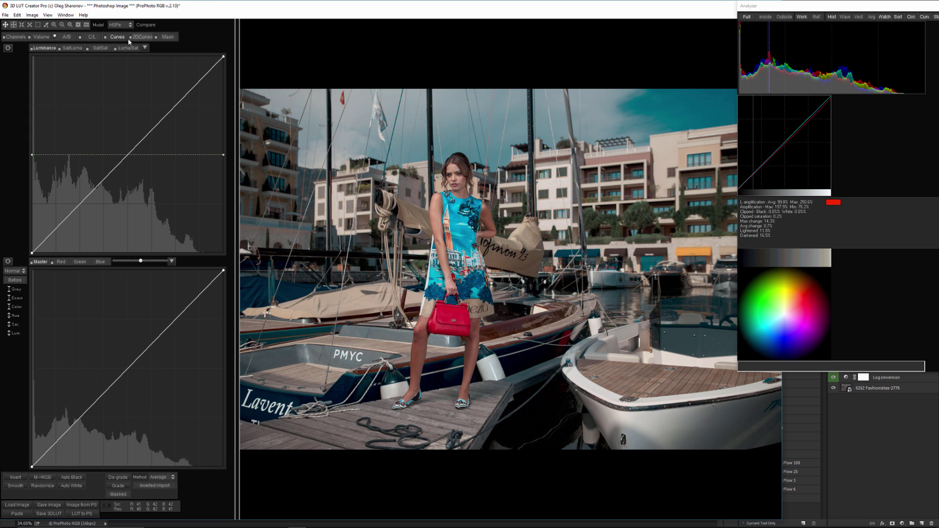
{"action": "left_click", "coordinate": [101, 49]}
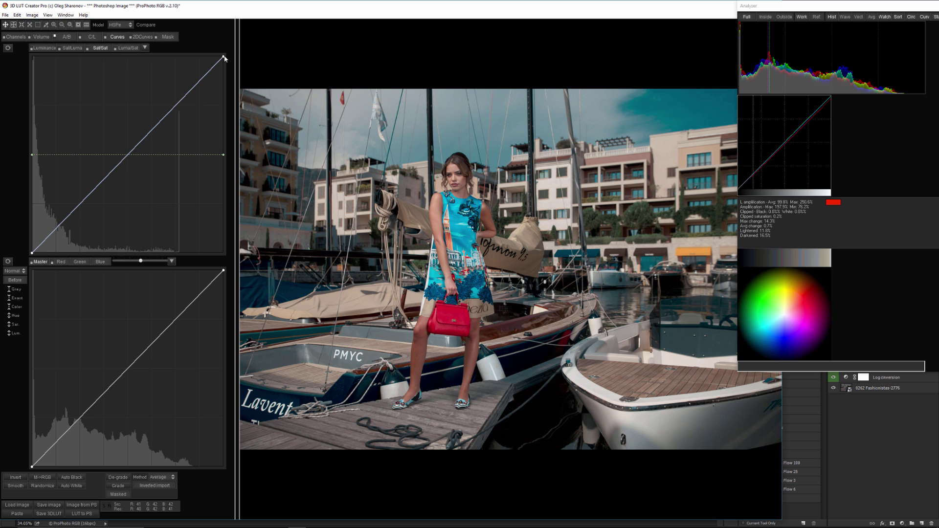
{"action": "left_click_drag", "start_coordinate": [224, 57], "coordinate": [233, 97]}
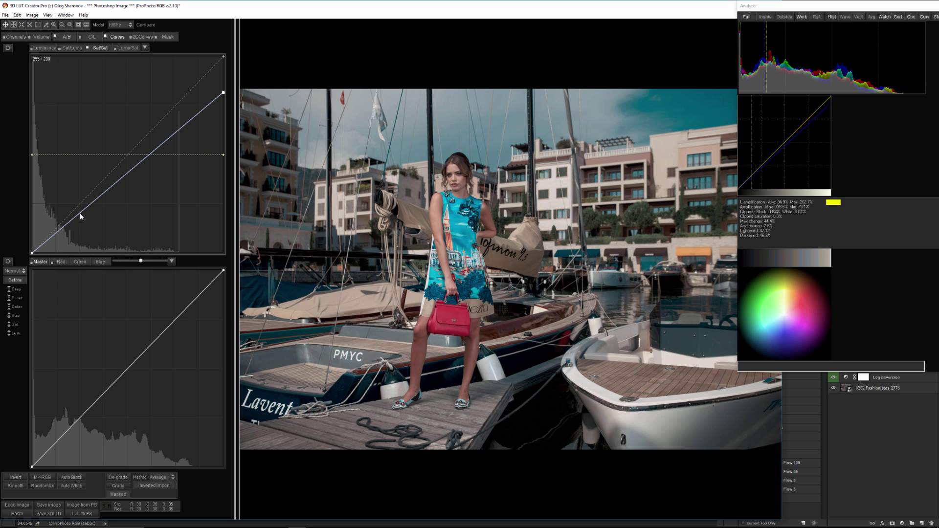
{"action": "left_click_drag", "start_coordinate": [82, 213], "coordinate": [83, 200]}
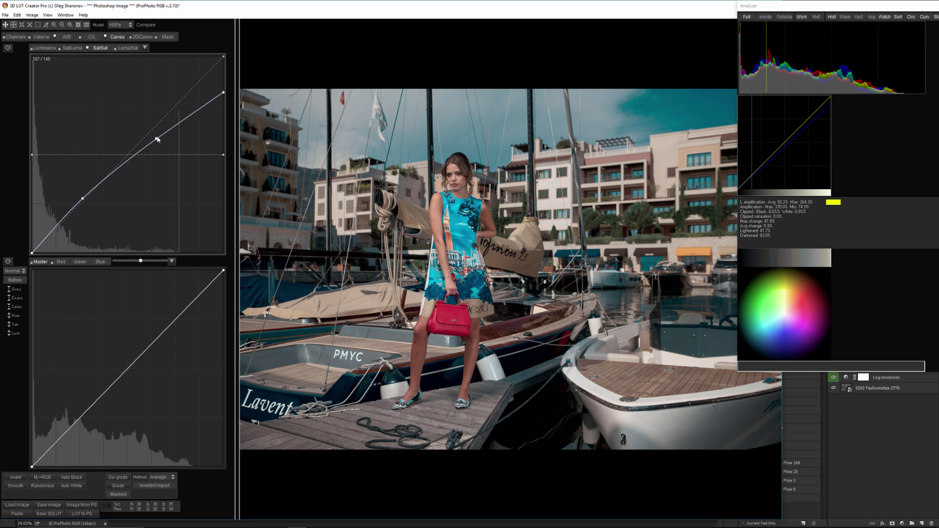
{"action": "mouse_move", "coordinate": [156, 139]}
{"action": "left_mouse_down"}
{"action": "mouse_move", "coordinate": [157, 125]}
{"action": "mouse_move", "coordinate": [161, 137]}
{"action": "left_mouse_up"}
{"action": "left_click_drag", "start_coordinate": [83, 199], "coordinate": [83, 200]}
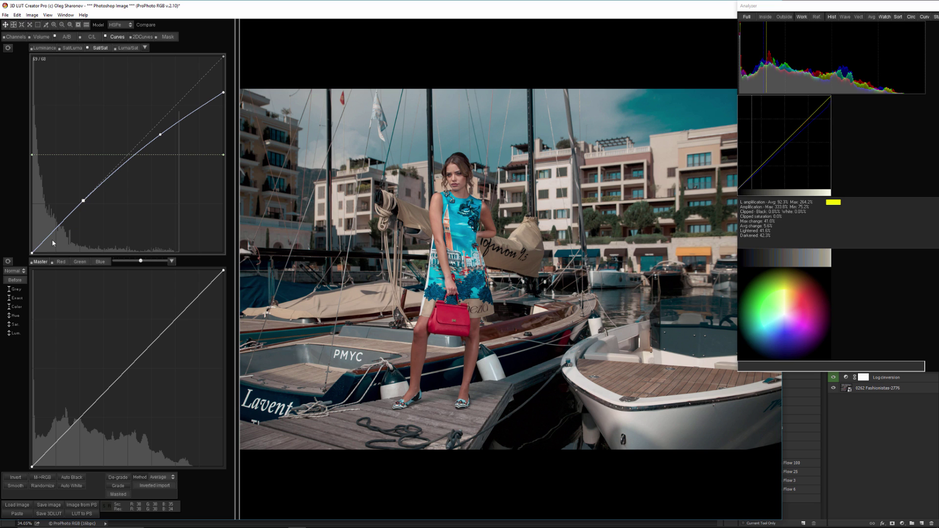
{"action": "left_click_drag", "start_coordinate": [45, 241], "coordinate": [44, 245]}
Bend the Luma/Sat curve to reduce saturation toward the highlights, with the shadow end at 0/132.
{"action": "left_click", "coordinate": [129, 48]}
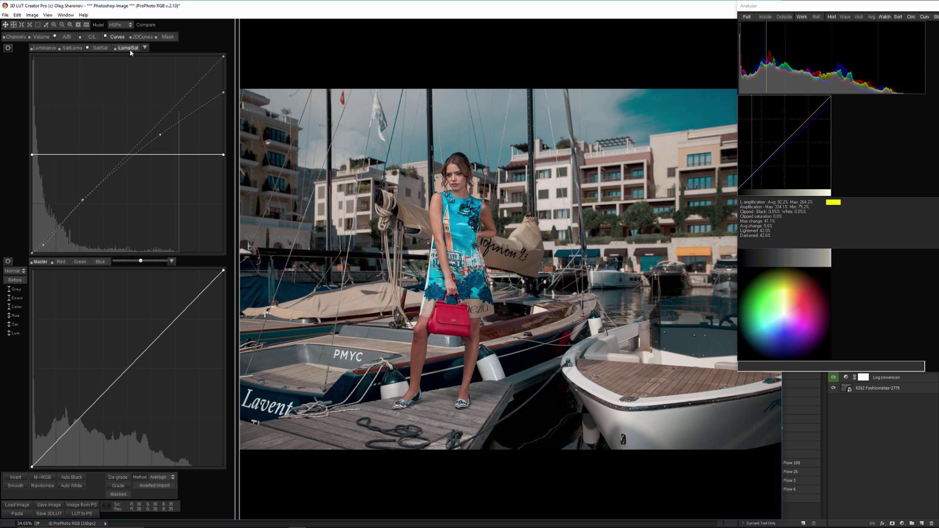
{"action": "left_click_drag", "start_coordinate": [224, 155], "coordinate": [227, 176]}
{"action": "left_click_drag", "start_coordinate": [79, 155], "coordinate": [81, 158]}
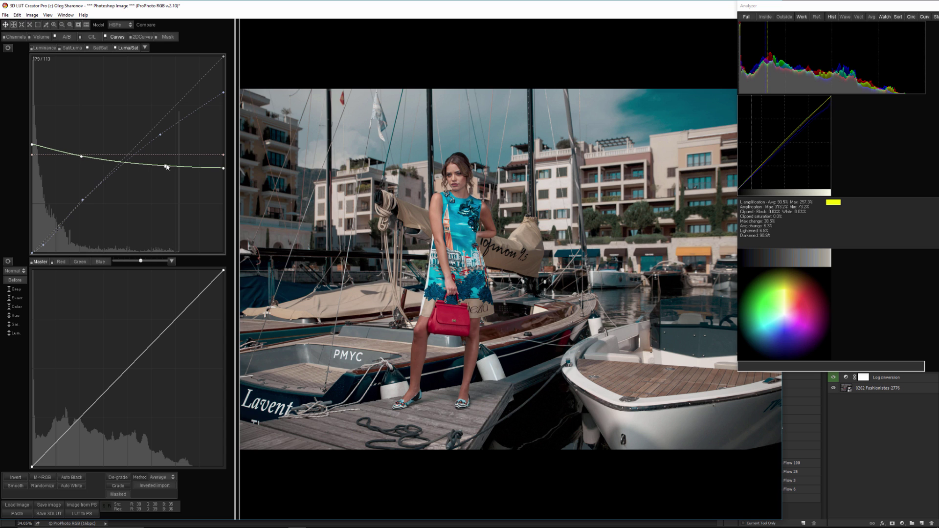
{"action": "mouse_move", "coordinate": [166, 167]}
{"action": "left_mouse_down"}
{"action": "mouse_move", "coordinate": [166, 148]}
{"action": "mouse_move", "coordinate": [173, 167]}
{"action": "left_mouse_up"}
{"action": "mouse_move", "coordinate": [173, 167]}
{"action": "left_mouse_down"}
{"action": "mouse_move", "coordinate": [173, 121]}
{"action": "mouse_move", "coordinate": [180, 168]}
{"action": "left_mouse_up"}
{"action": "mouse_move", "coordinate": [32, 146]}
{"action": "left_mouse_down"}
{"action": "mouse_move", "coordinate": [29, 99]}
{"action": "mouse_move", "coordinate": [32, 200]}
{"action": "mouse_move", "coordinate": [14, 125]}
{"action": "mouse_move", "coordinate": [20, 154]}
{"action": "left_mouse_up"}
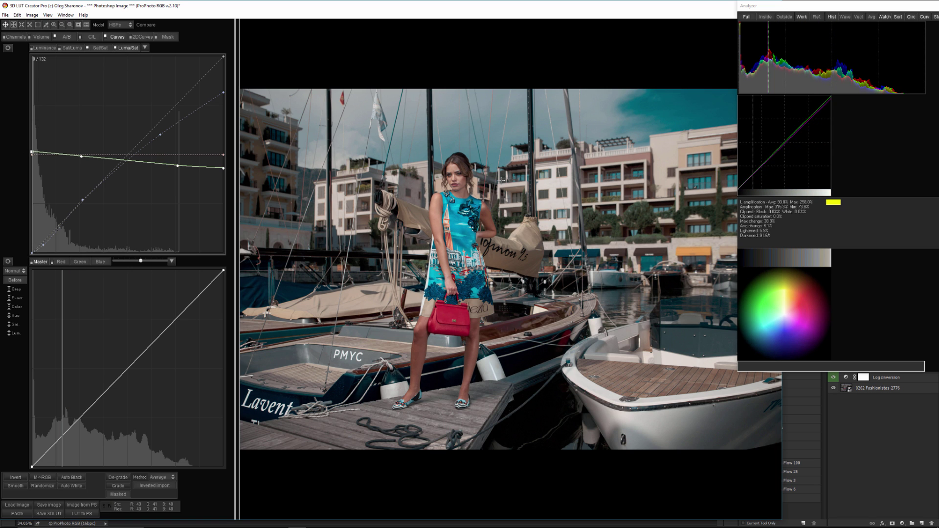
{"action": "left_click", "coordinate": [16, 16]}
{"action": "mouse_move", "coordinate": [47, 15]}
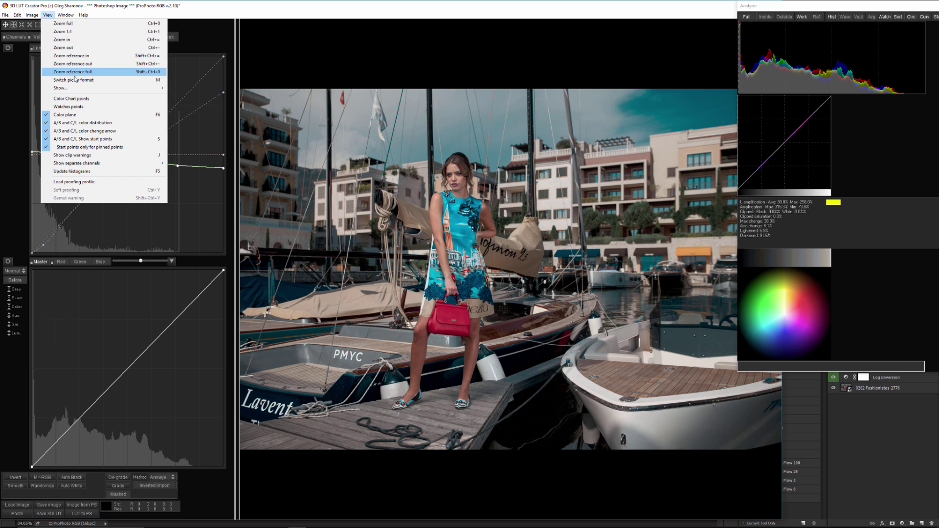
{"action": "mouse_move", "coordinate": [87, 89]}
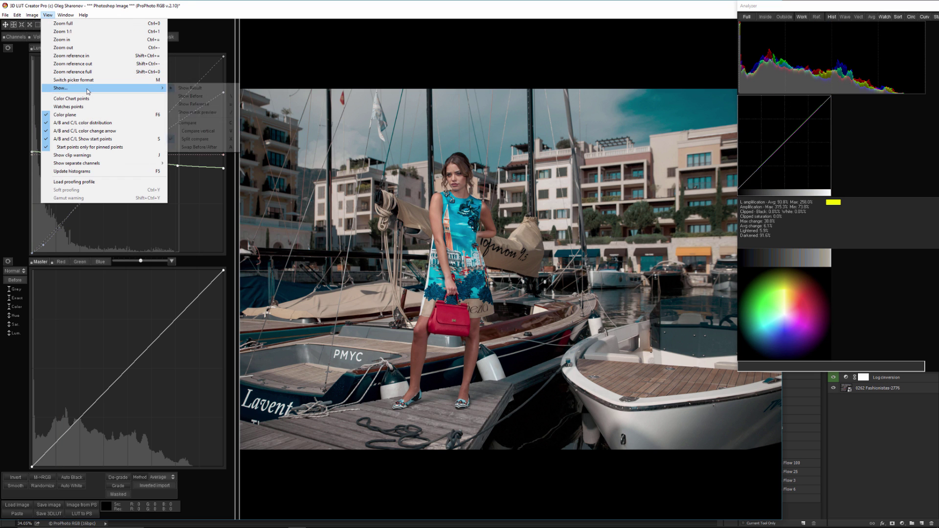
{"action": "left_click", "coordinate": [220, 102]}
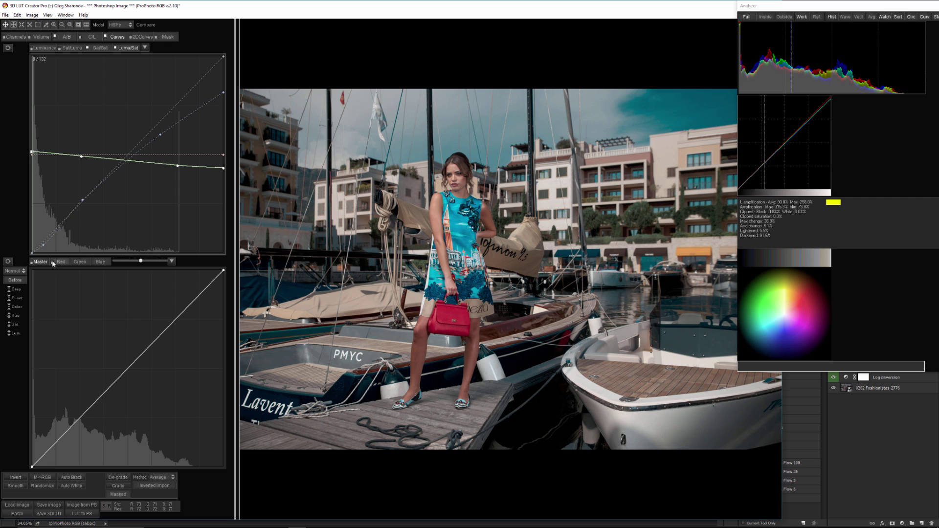
Brighten the Master curve slightly with a midtone point at 123/132 and a shadow point at 29/30.
{"action": "left_click_drag", "start_coordinate": [127, 370], "coordinate": [125, 367]}
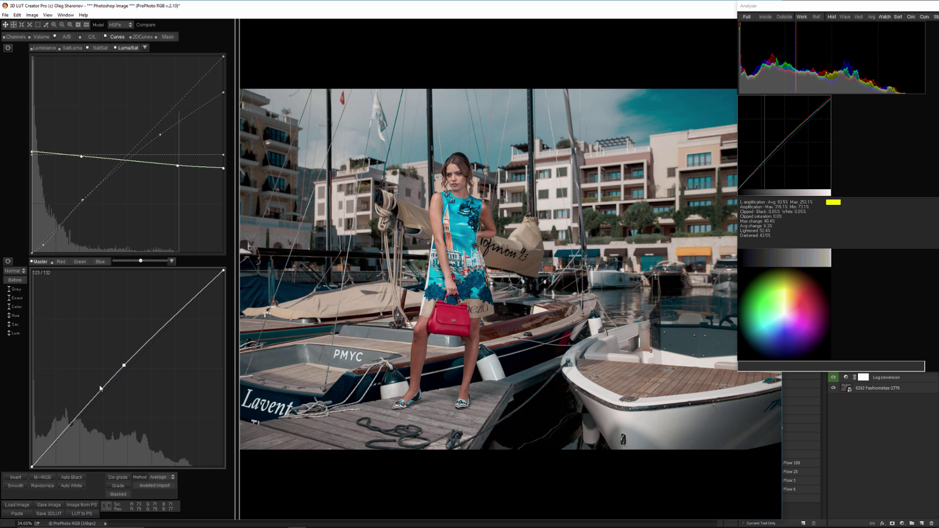
{"action": "left_click", "coordinate": [52, 445]}
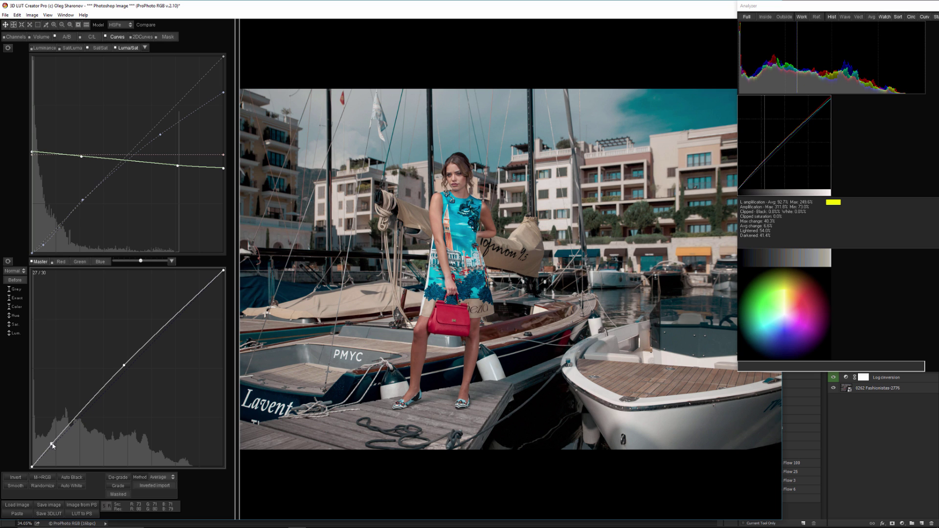
{"action": "left_click_drag", "start_coordinate": [54, 446], "coordinate": [54, 445]}
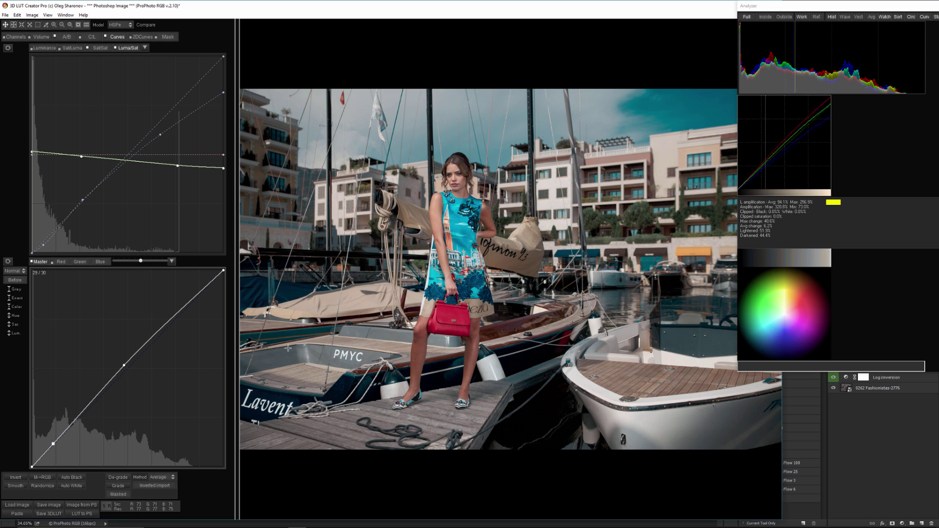
Nudge the pale green points in the A/B grid, and compile the corrections into the external LUT with a reset.
{"action": "left_click", "coordinate": [69, 39]}
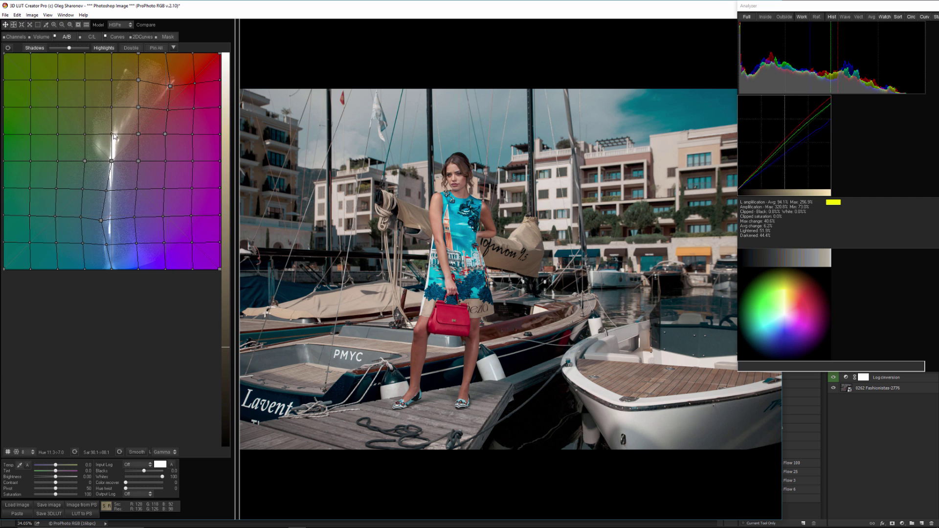
{"action": "left_click_drag", "start_coordinate": [86, 134], "coordinate": [83, 158]}
{"action": "left_click", "coordinate": [17, 15]}
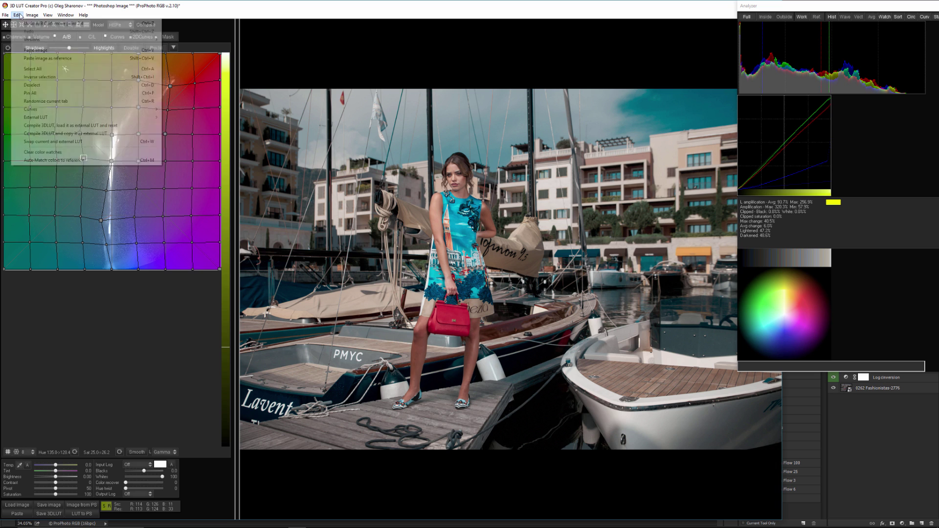
{"action": "left_click", "coordinate": [48, 126]}
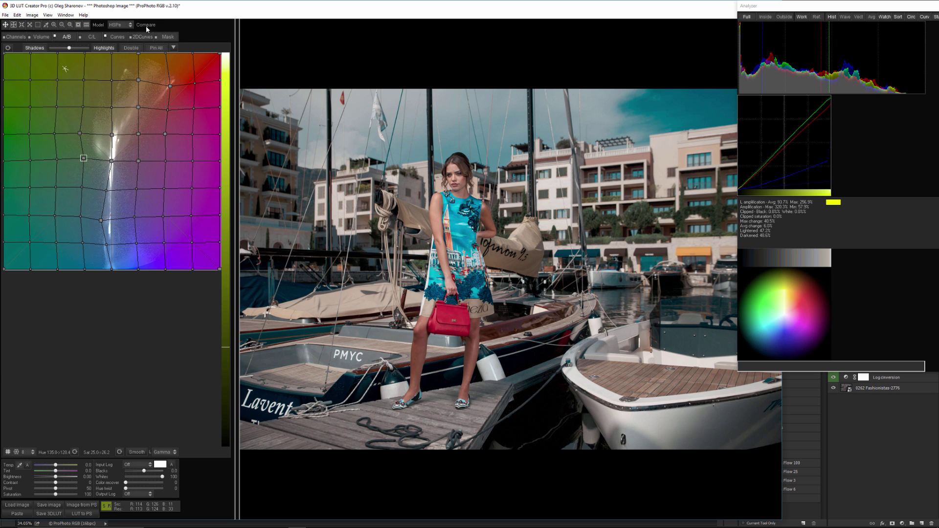
Switch the color model to SXYe and darken the low-saturation green point in the A/B grid.
{"action": "left_click", "coordinate": [130, 26]}
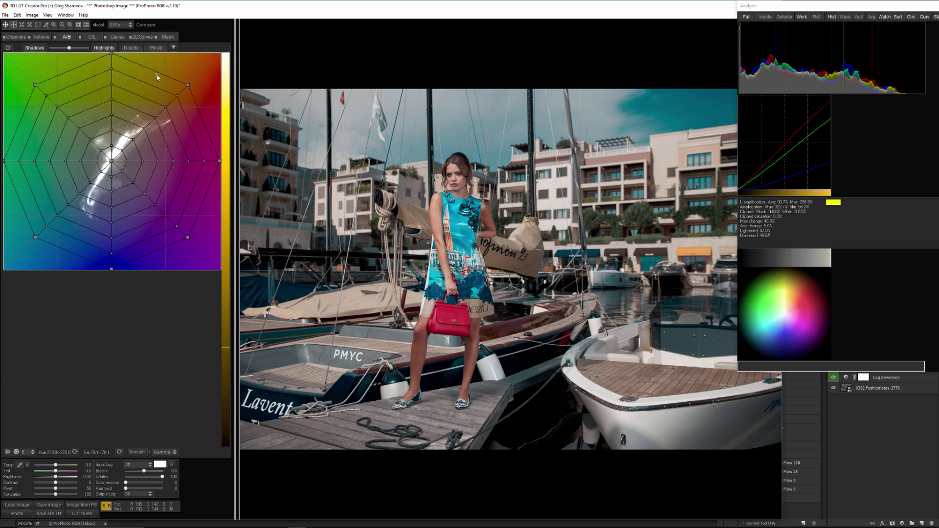
{"action": "left_click", "coordinate": [91, 140]}
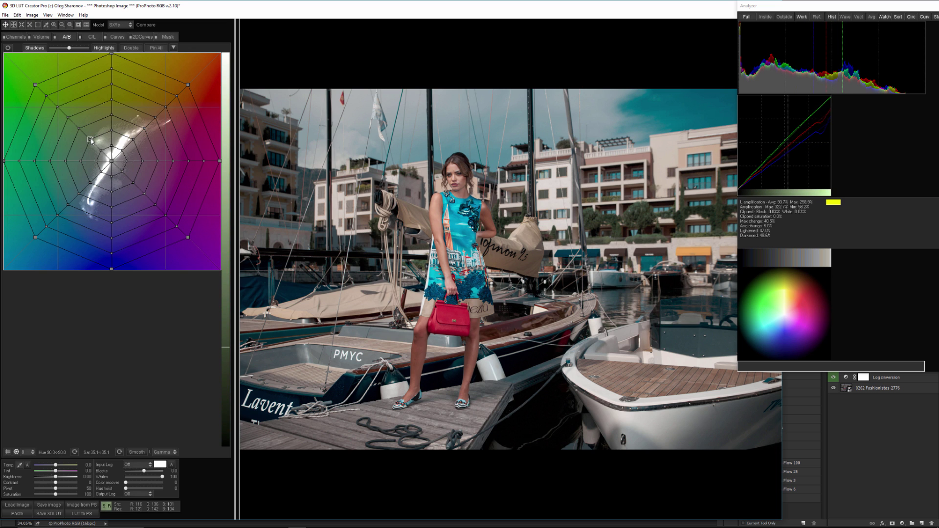
{"action": "scroll", "coordinate": [91, 157], "scroll_direction": "down", "scroll_amount": 3}
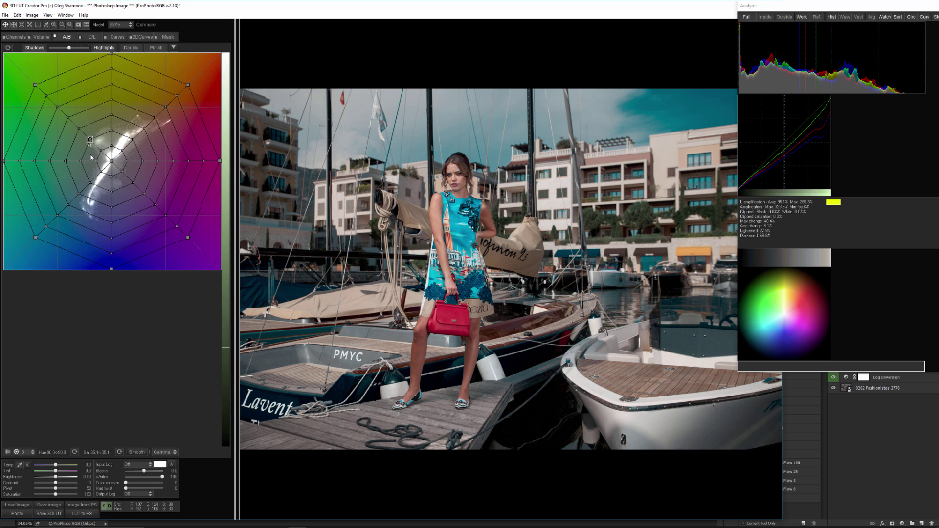
Finish darkening the low-saturation green point, send the LUT to Photoshop, and name the new Color Lookup layer "Corection 2".
{"action": "scroll", "coordinate": [93, 178], "scroll_direction": "down", "scroll_amount": 1}
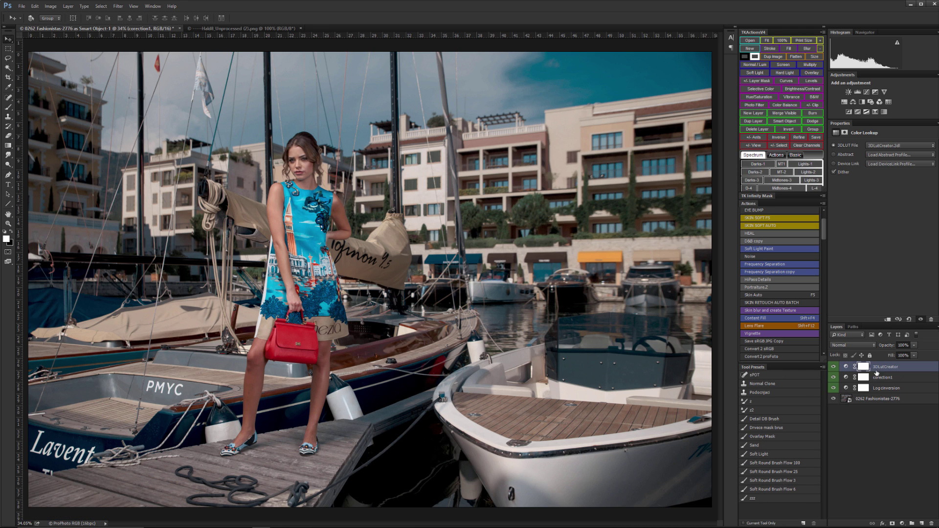
{"action": "double_click", "coordinate": [880, 367]}
{"action": "type", "text": "Co"}
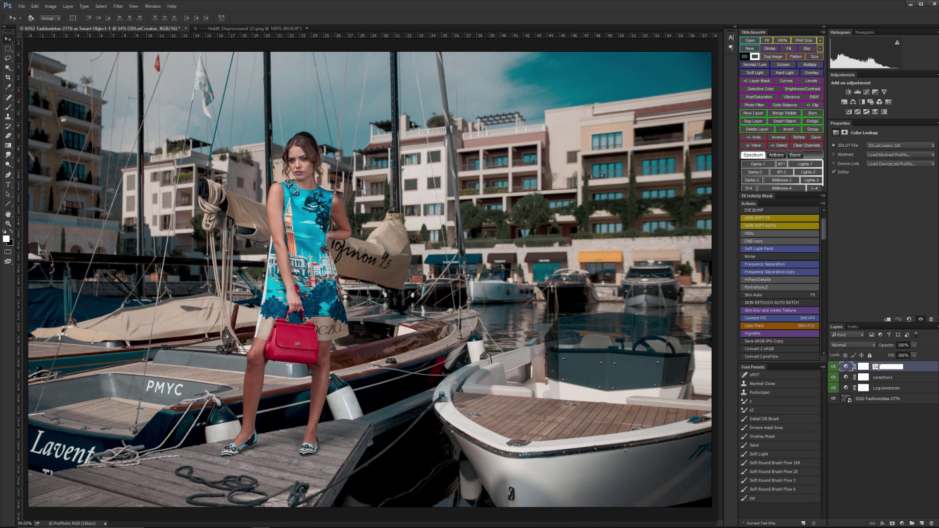
{"action": "type", "text": "rection 2"}
{"action": "key", "text": "Return"}
Return to 3D LUT Creator and start a fresh set of corrections on the current Photoshop image.
{"action": "key", "text": "alt+Tab"}
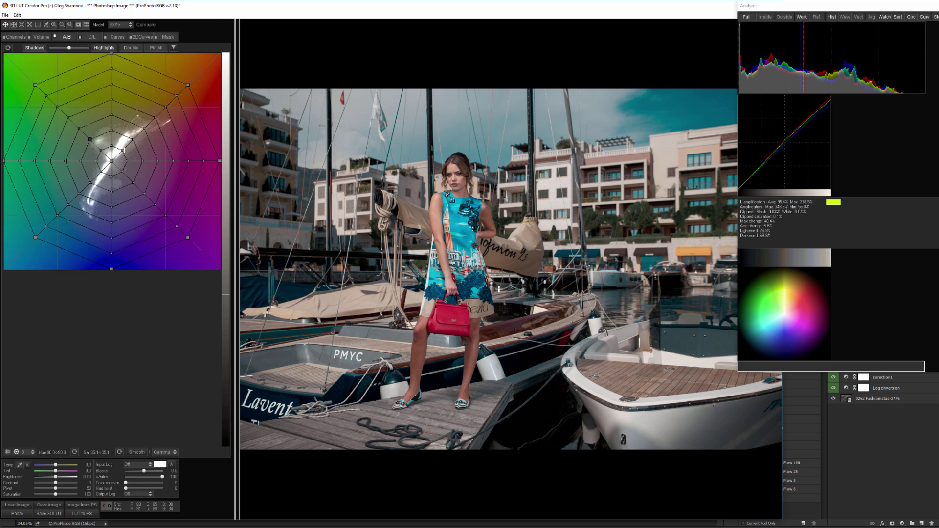
{"action": "left_click", "coordinate": [5, 15]}
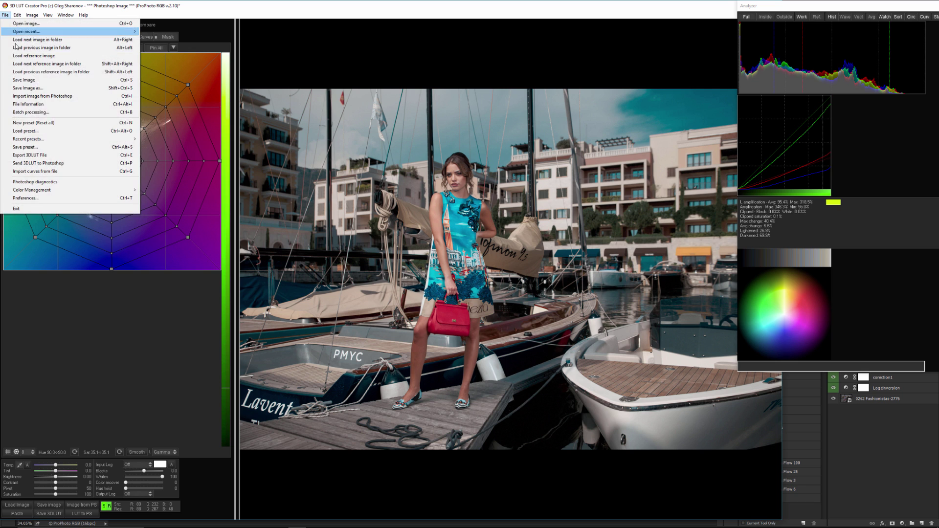
{"action": "left_click", "coordinate": [22, 31]}
{"action": "left_click", "coordinate": [455, 277]}
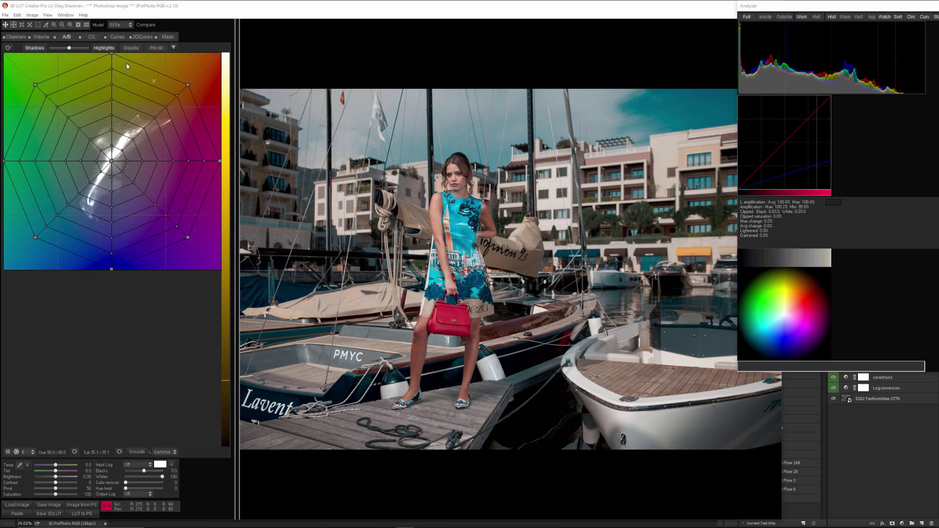
Switch the image preview to a black-and-white channel view for judging luminance.
{"action": "left_click", "coordinate": [49, 15]}
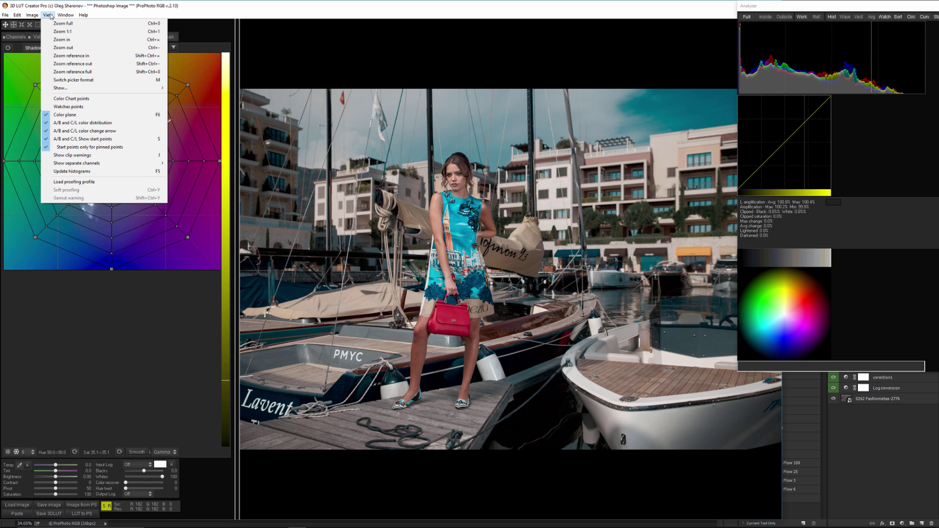
{"action": "left_click", "coordinate": [49, 15]}
{"action": "left_click", "coordinate": [49, 15]}
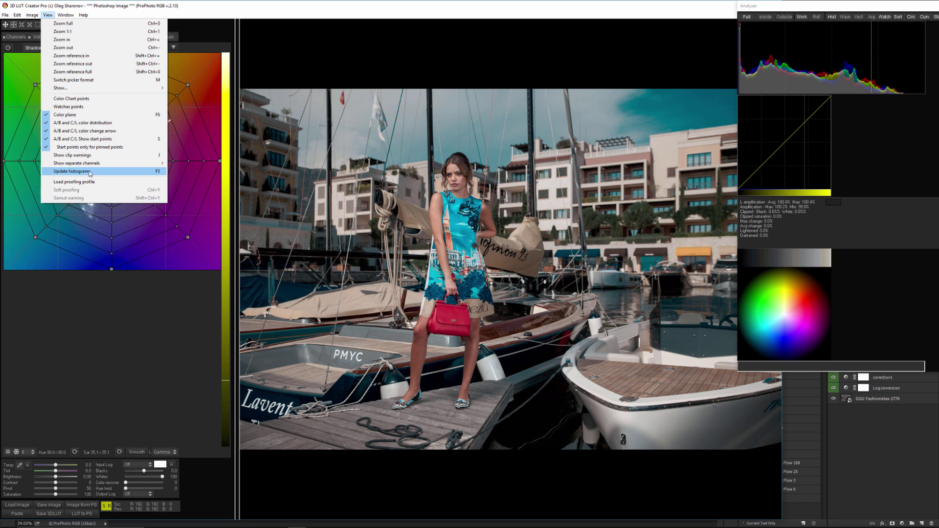
{"action": "mouse_move", "coordinate": [114, 164]}
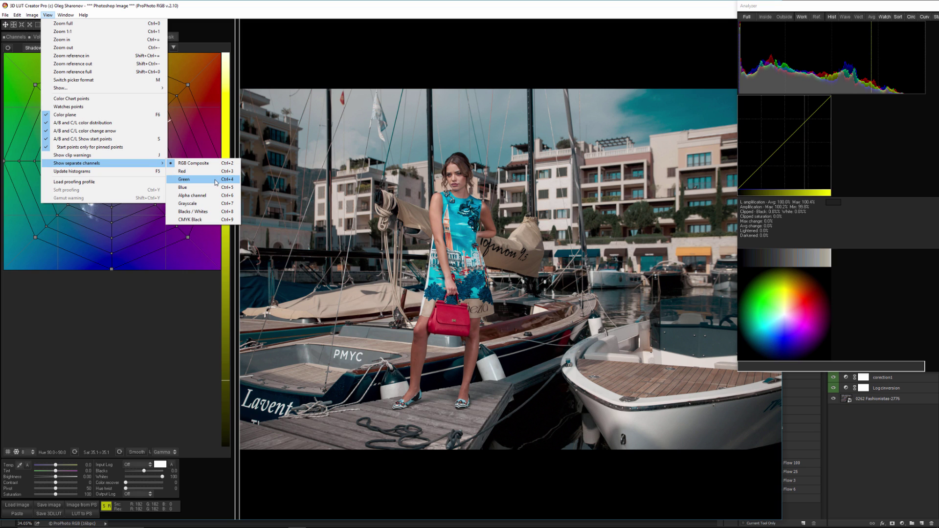
{"action": "left_click", "coordinate": [208, 209]}
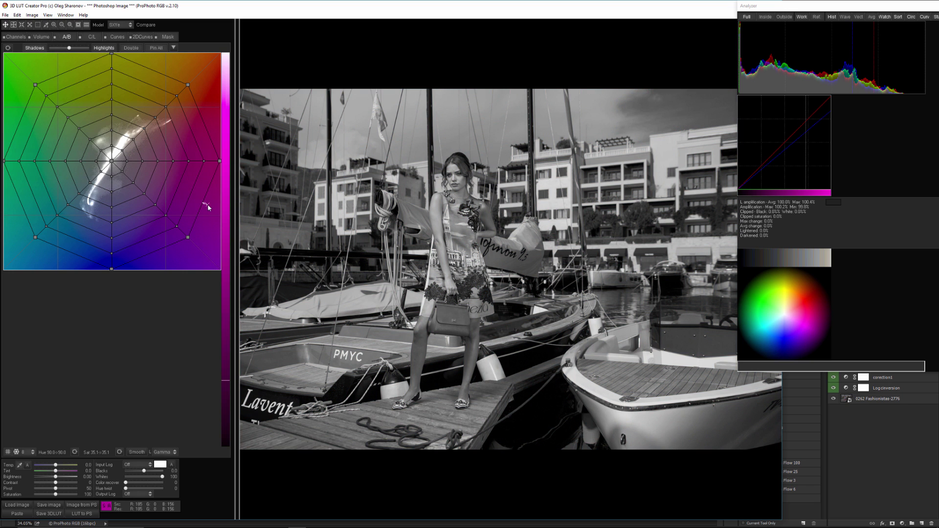
In Volume, set the mode to Shadows-Highlights with the highlights point toward green, Lighten at 51 and Darken at 112.
{"action": "left_click", "coordinate": [39, 38]}
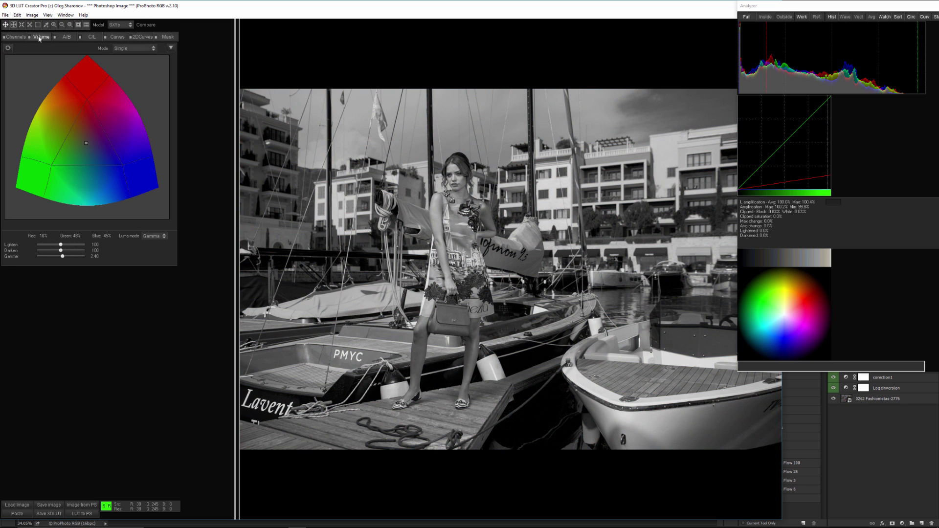
{"action": "left_click_drag", "start_coordinate": [89, 142], "coordinate": [69, 146]}
{"action": "left_click", "coordinate": [125, 49]}
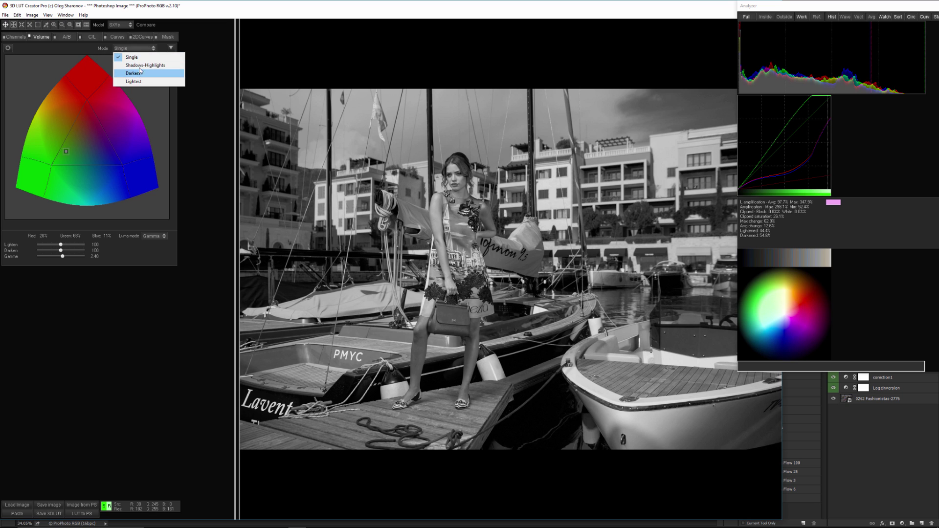
{"action": "left_click", "coordinate": [131, 66]}
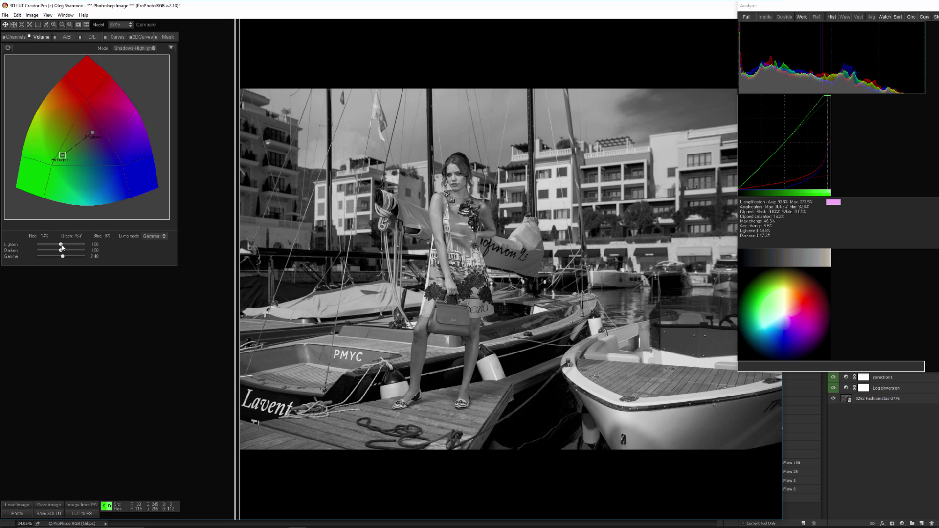
{"action": "mouse_move", "coordinate": [61, 247]}
{"action": "left_mouse_down"}
{"action": "mouse_move", "coordinate": [42, 248]}
{"action": "mouse_move", "coordinate": [82, 252]}
{"action": "mouse_move", "coordinate": [65, 257]}
{"action": "left_mouse_up"}
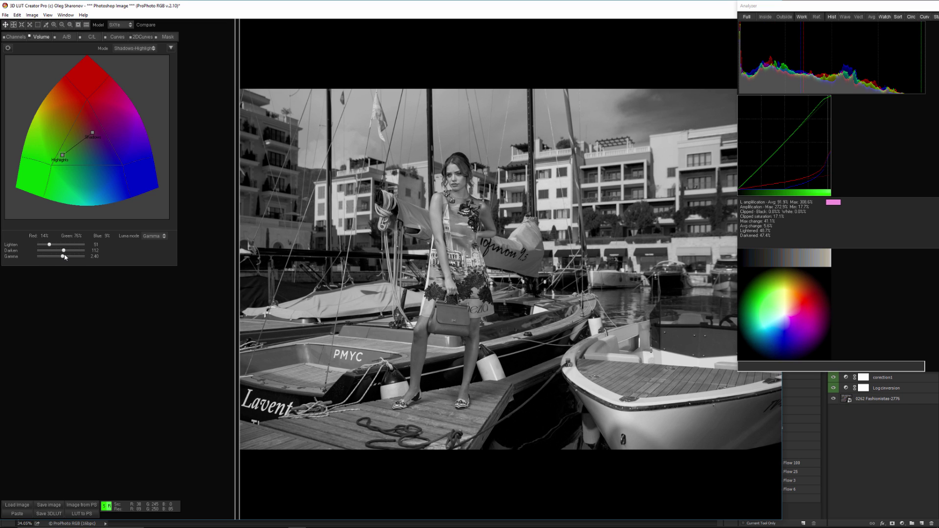
Rotate the C/L axis angle, then brighten the light yellow point and darken the dark yellow point in the blue–yellow grid.
{"action": "left_click", "coordinate": [117, 37]}
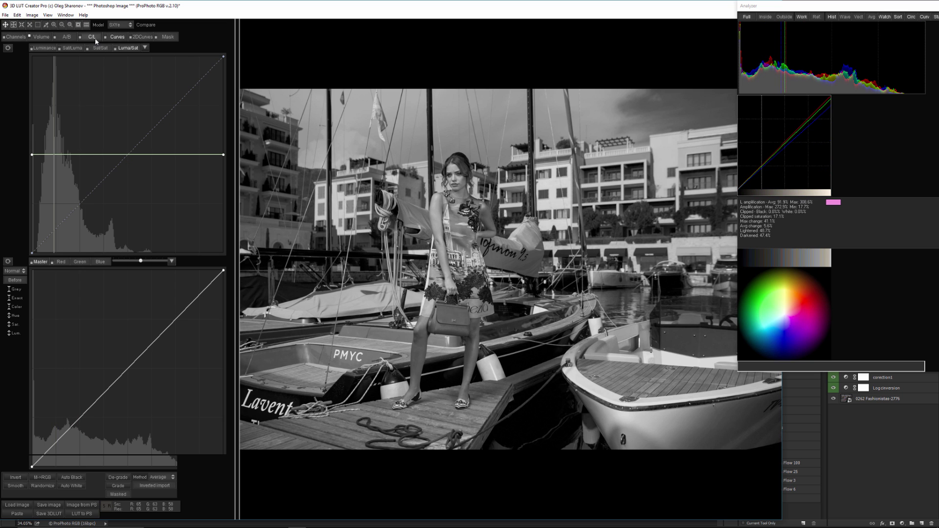
{"action": "left_click", "coordinate": [92, 37]}
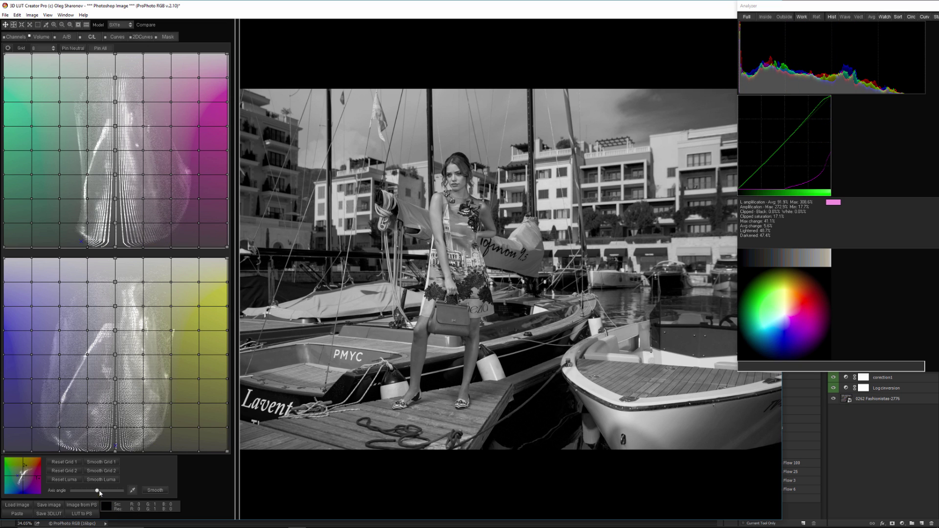
{"action": "left_click_drag", "start_coordinate": [99, 493], "coordinate": [105, 493]}
{"action": "left_click", "coordinate": [19, 490]}
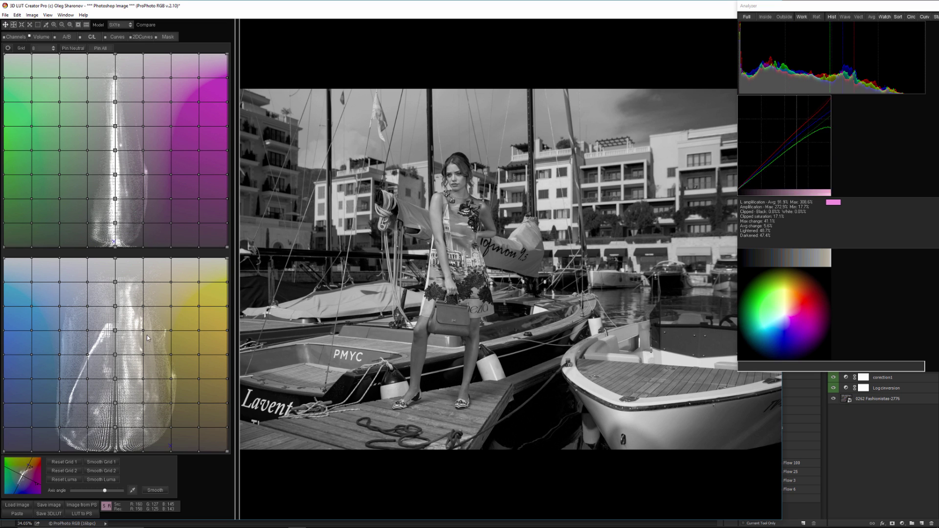
{"action": "left_click_drag", "start_coordinate": [143, 331], "coordinate": [143, 324]}
{"action": "left_click", "coordinate": [143, 377]}
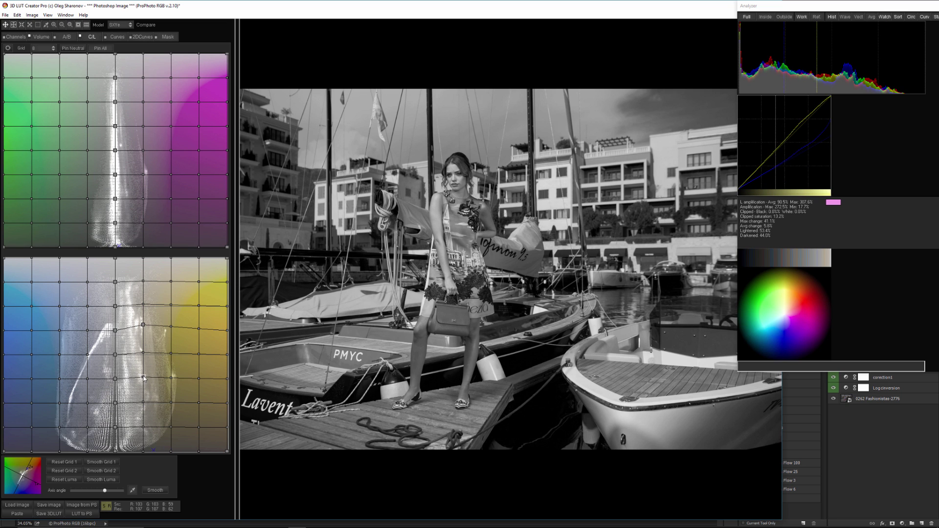
{"action": "left_click_drag", "start_coordinate": [146, 383], "coordinate": [144, 410]}
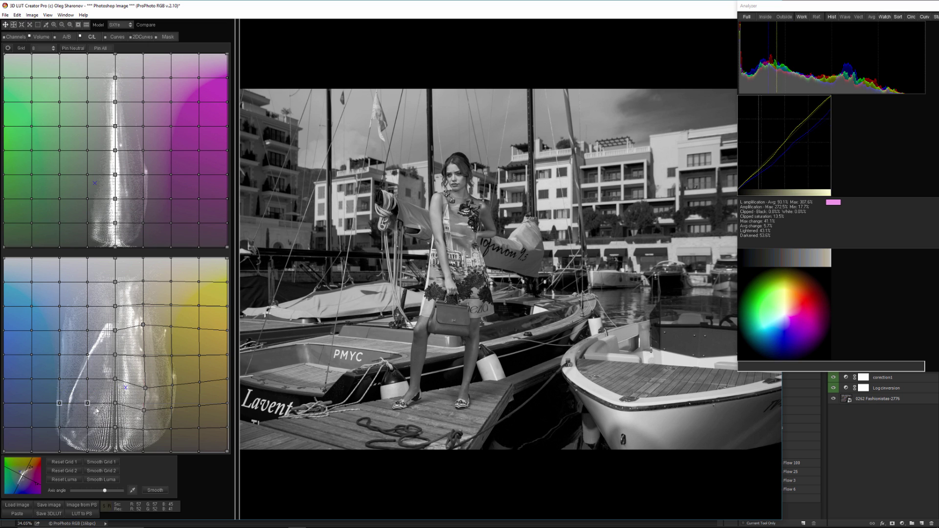
Darken the dark and midtone blue points in the blue–yellow C/L grid, and adjust the dark magenta point in the green–magenta grid.
{"action": "left_click_drag", "start_coordinate": [88, 403], "coordinate": [88, 414]}
{"action": "left_click", "coordinate": [88, 357]}
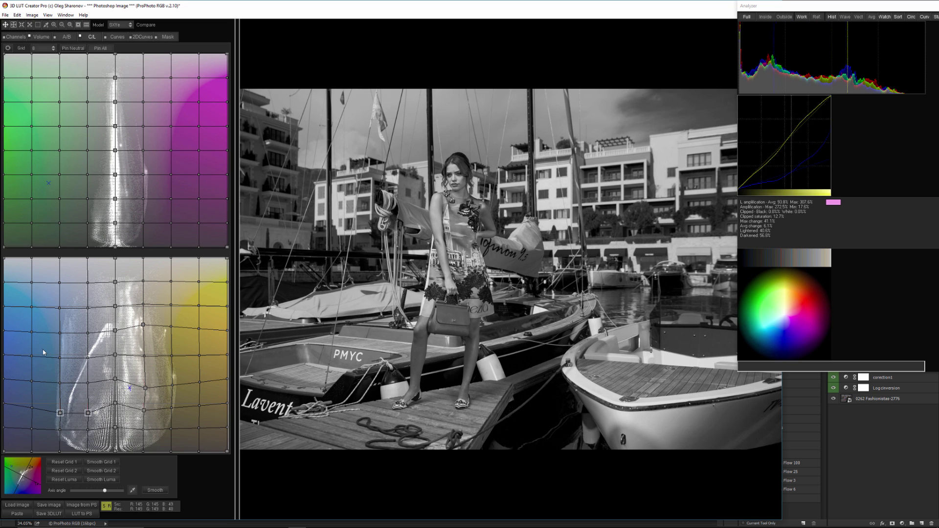
{"action": "left_click_drag", "start_coordinate": [88, 358], "coordinate": [90, 364]}
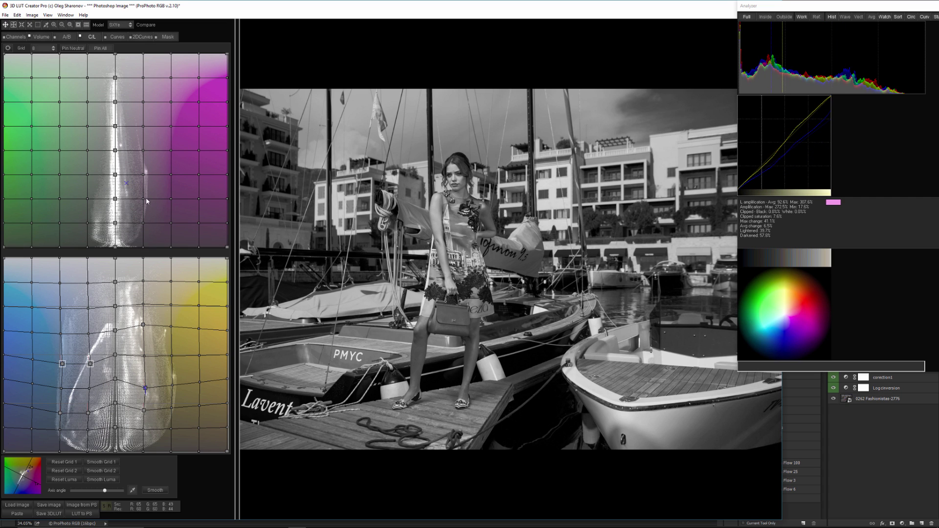
{"action": "left_click_drag", "start_coordinate": [143, 198], "coordinate": [145, 208]}
Open the Mask settings and restore the preview to RGB Composite.
{"action": "left_click", "coordinate": [168, 37]}
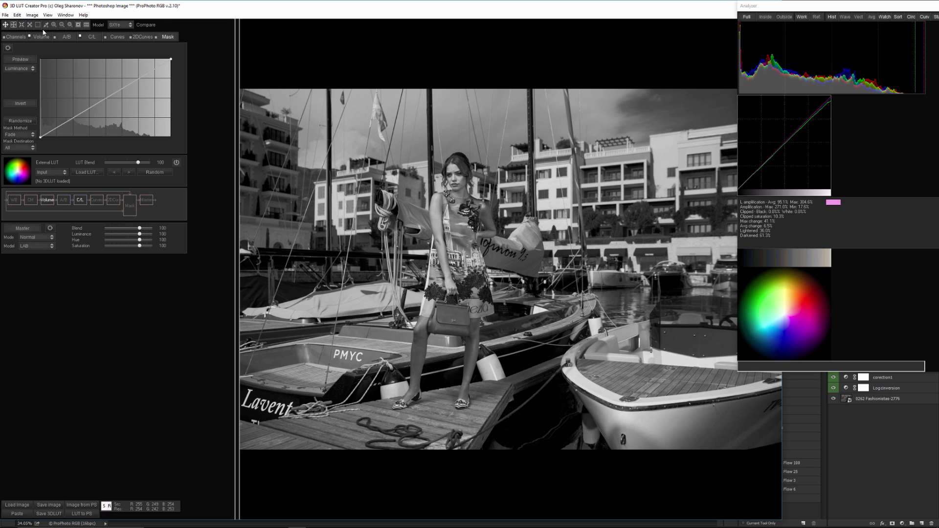
{"action": "left_click", "coordinate": [48, 15]}
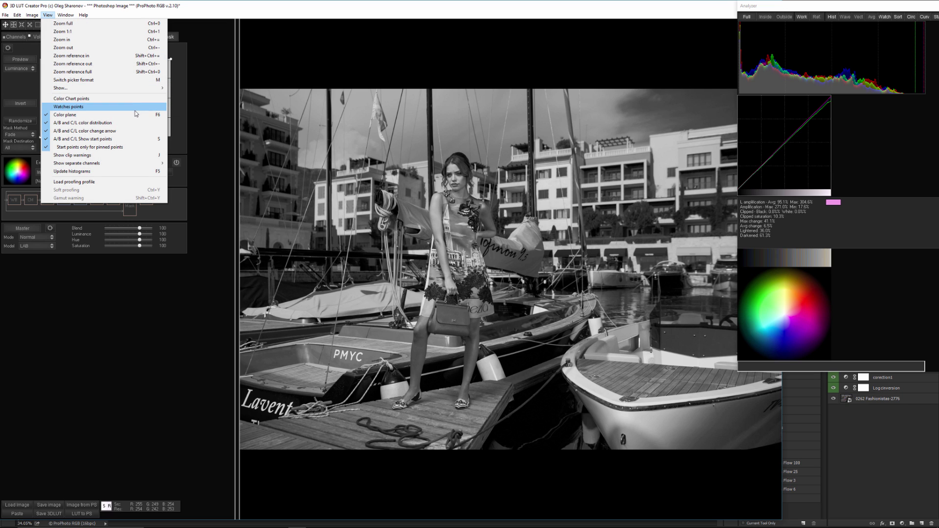
{"action": "mouse_move", "coordinate": [132, 165]}
{"action": "left_click", "coordinate": [186, 165]}
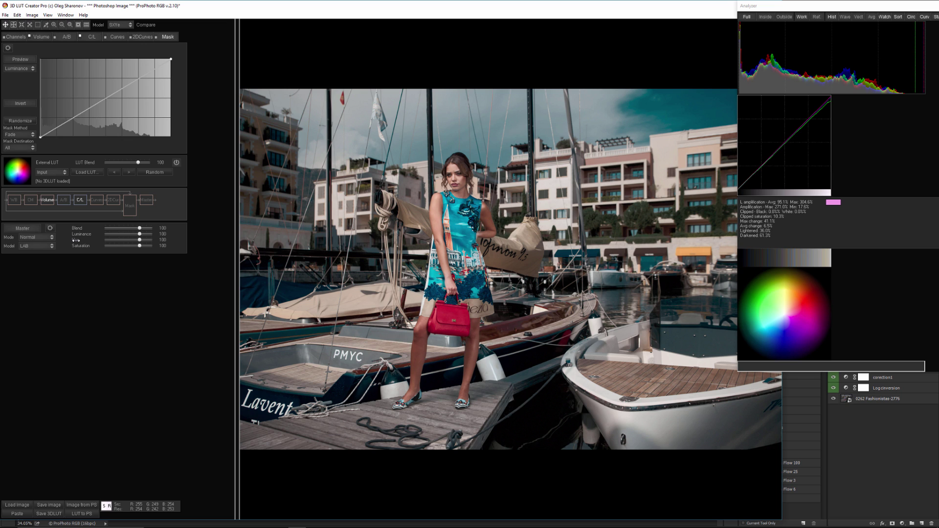
Set the Master blending to Hue 0, Saturation 0 and Luminance 94.
{"action": "left_click", "coordinate": [128, 240]}
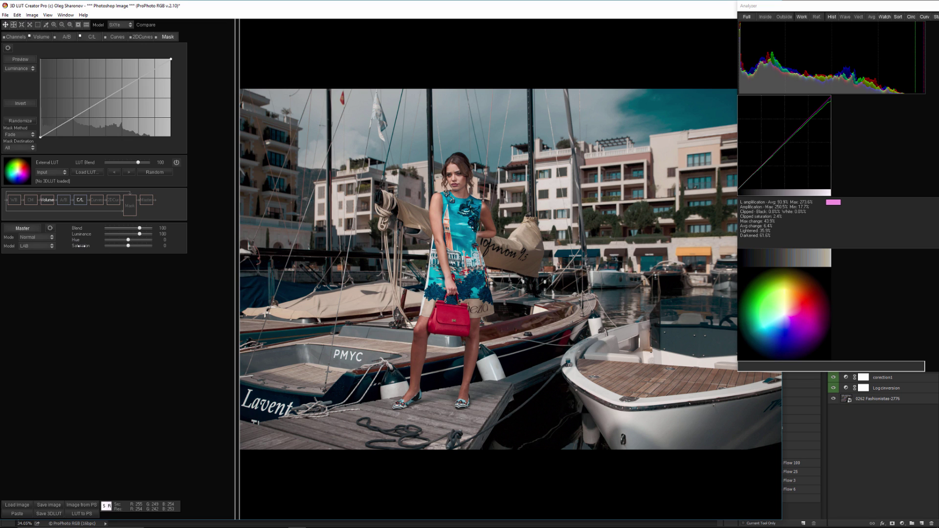
{"action": "left_click", "coordinate": [131, 236]}
{"action": "left_click_drag", "start_coordinate": [136, 236], "coordinate": [144, 236]}
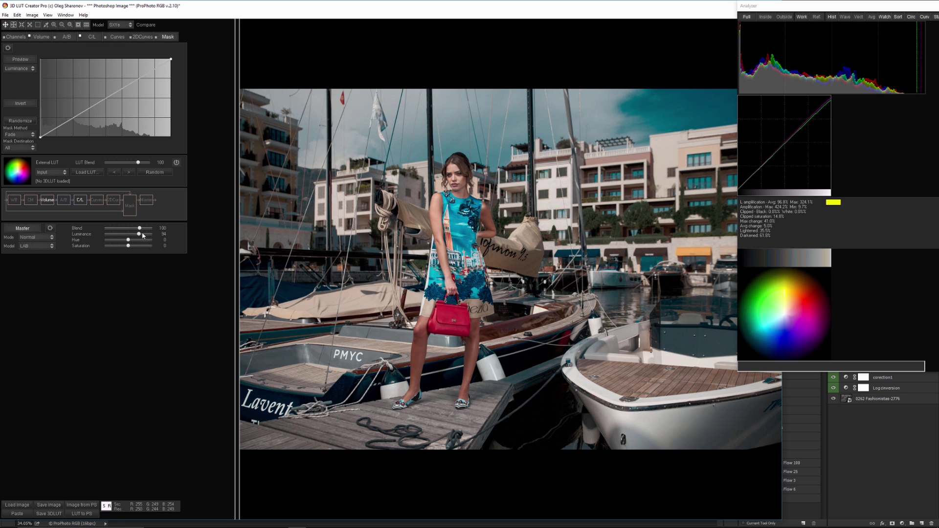
Add a midtone point at 109/108 and a shadow point to the Master curve, plus an upper-midtone point on the Luminance curve.
{"action": "left_click", "coordinate": [118, 38]}
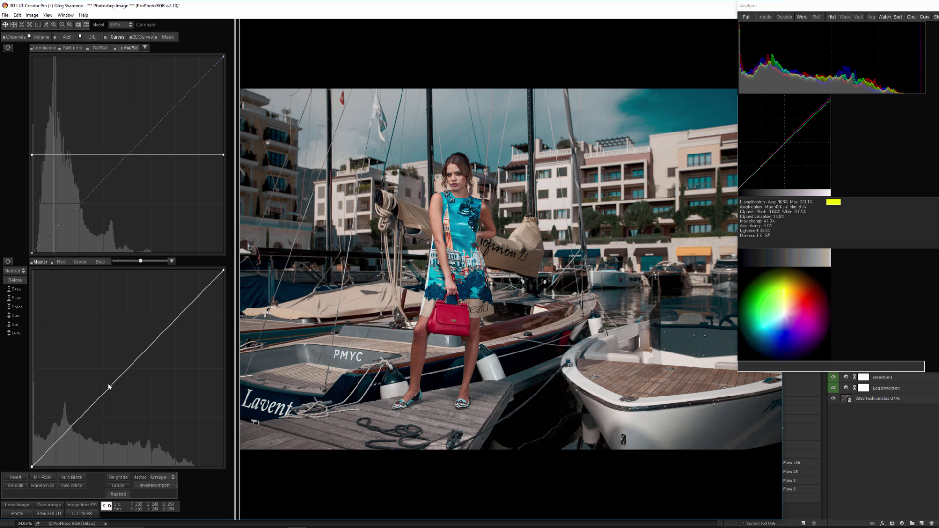
{"action": "left_click", "coordinate": [111, 384]}
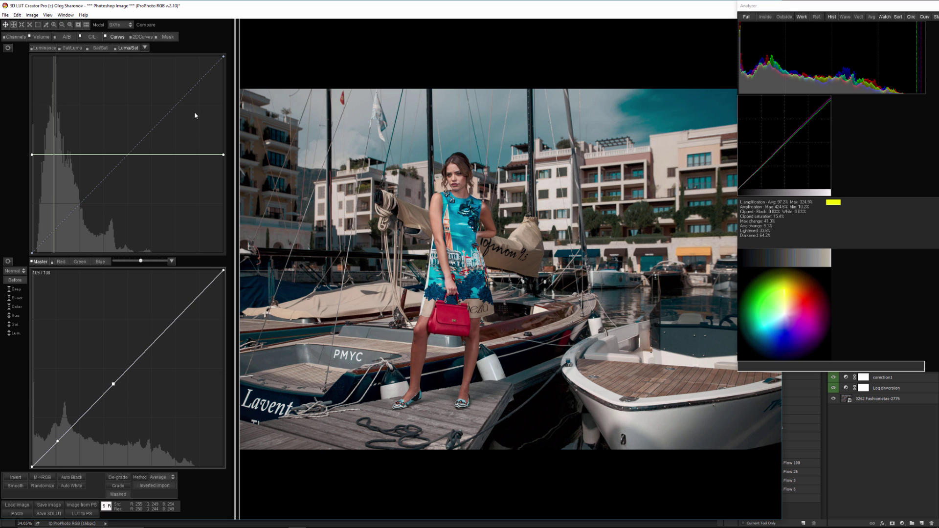
{"action": "left_click", "coordinate": [43, 47]}
{"action": "left_click", "coordinate": [163, 120]}
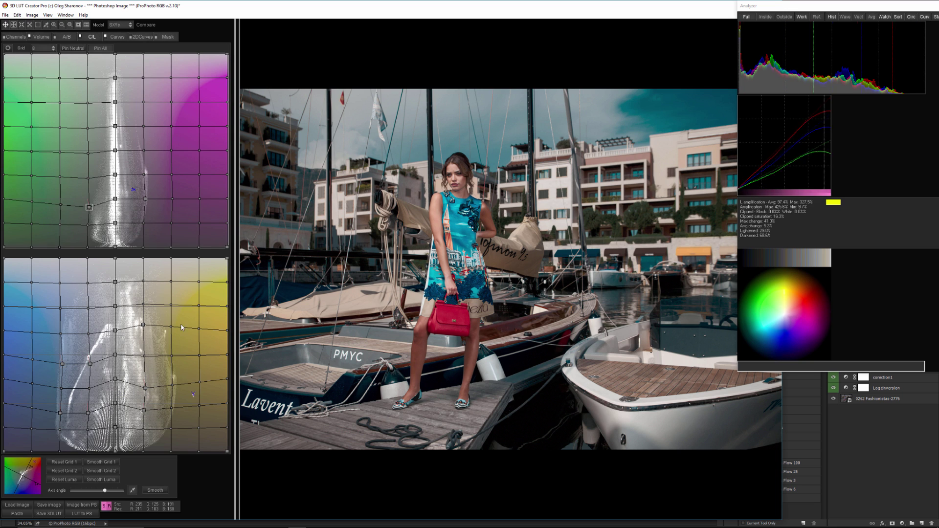
Darken the light and dark yellow points slightly in the blue–yellow C/L grid.
{"action": "left_click_drag", "start_coordinate": [145, 327], "coordinate": [145, 330]}
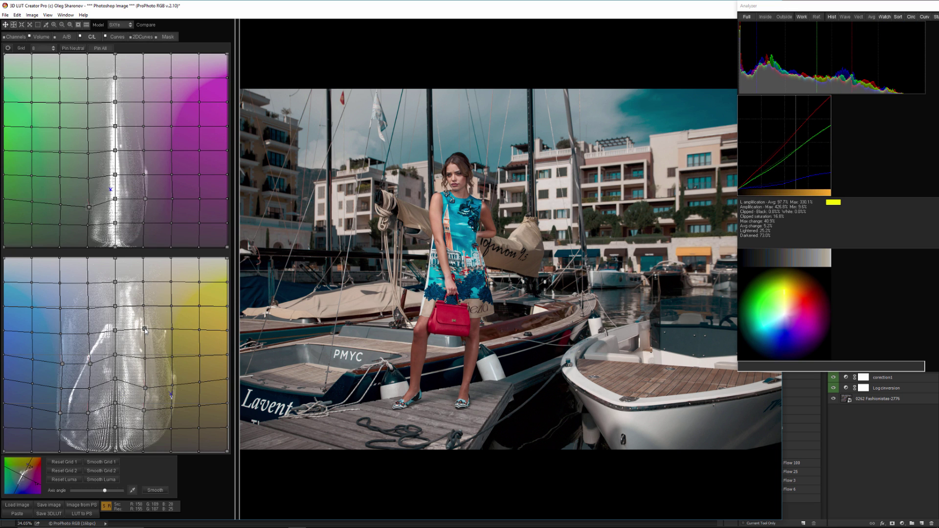
{"action": "left_click_drag", "start_coordinate": [145, 387], "coordinate": [145, 407]}
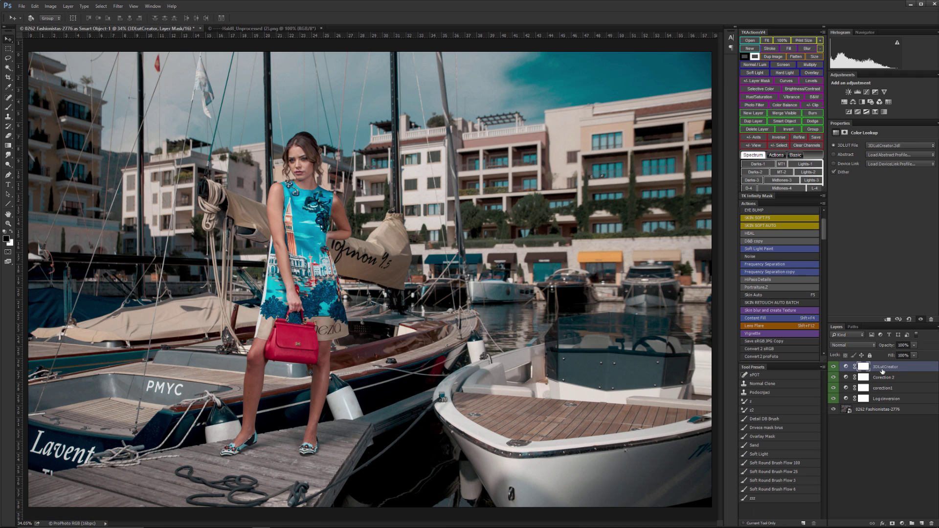
Send the LUT to Photoshop and rename the new Color Lookup layer "Luminance corections".
{"action": "double_click", "coordinate": [885, 367]}
{"action": "type", "text": "L"}
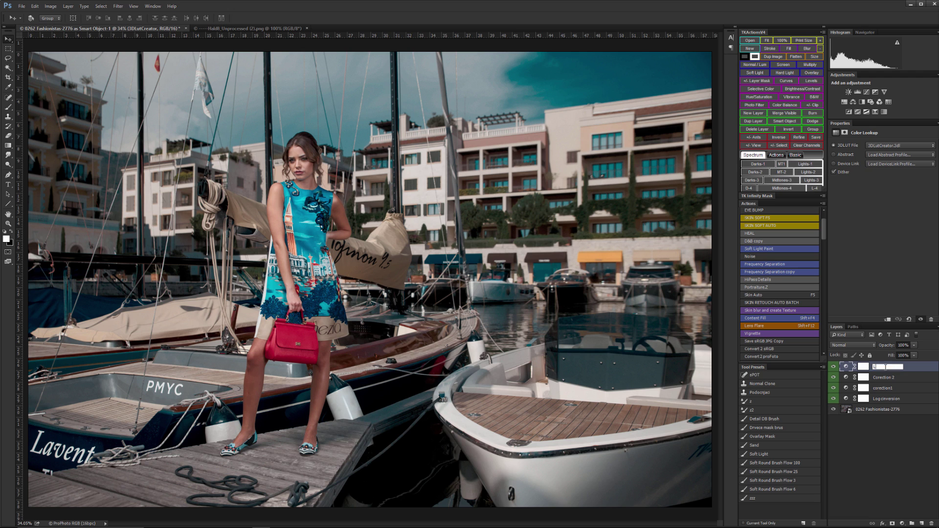
{"action": "type", "text": "uminance corections"}
{"action": "key", "text": "Return"}
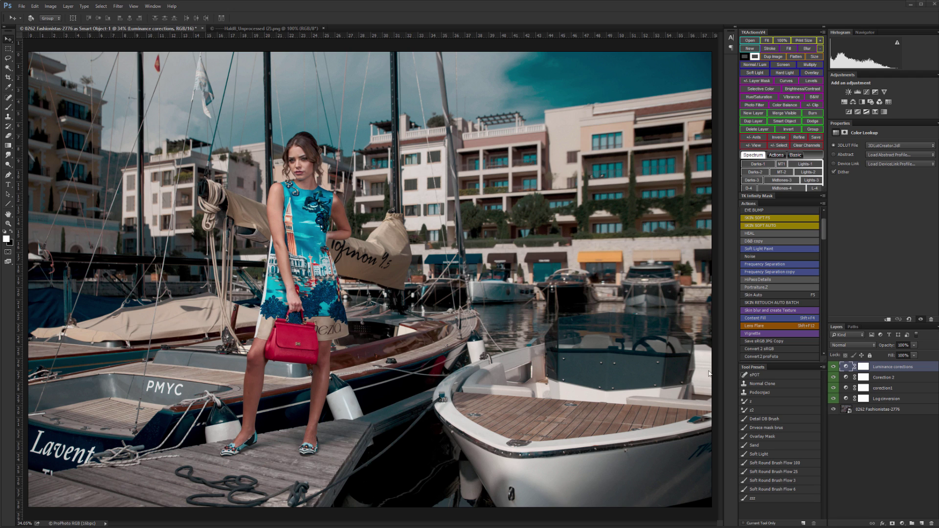
Zoom in on the model's face and dress to examine the graded photo.
{"action": "key", "text": "z"}
{"action": "left_click", "coordinate": [255, 101]}
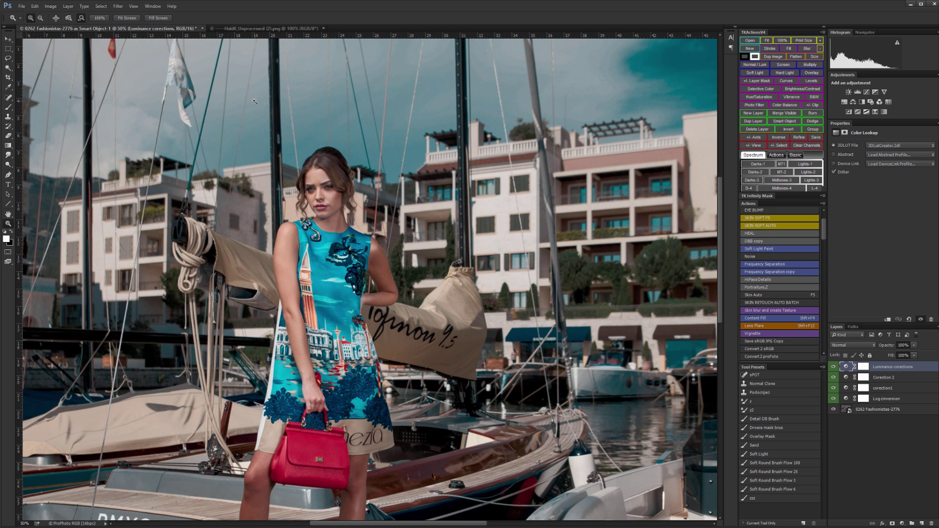
{"action": "key", "text": "v"}
{"action": "scroll", "coordinate": [274, 106], "scroll_direction": "up", "scroll_amount": 1}
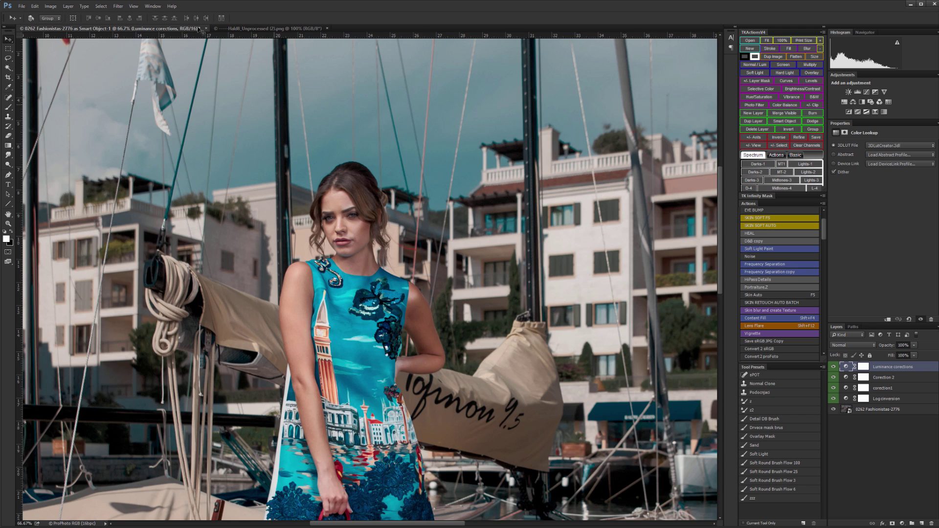
{"action": "key", "text": "z"}
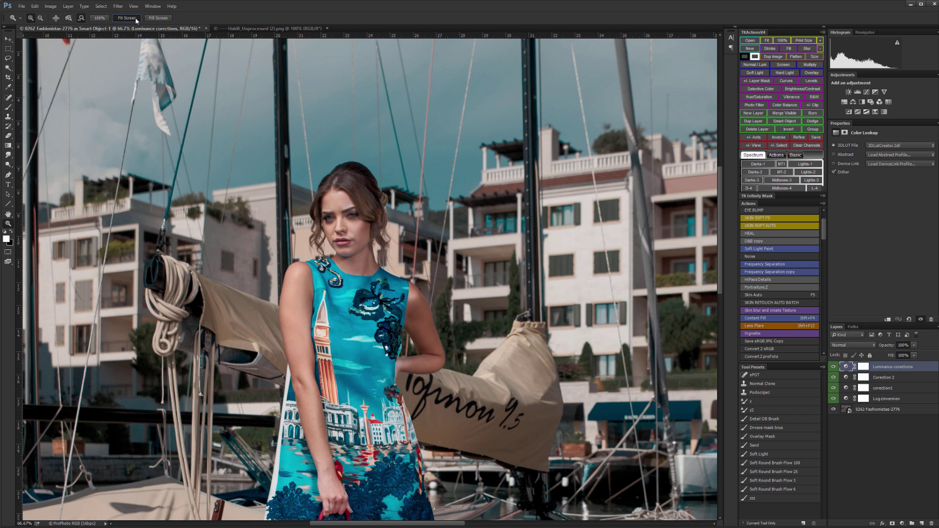
Try stamping all visible layers onto a new top layer, and delete that merged layer.
{"action": "left_click", "coordinate": [136, 20]}
{"action": "left_click", "coordinate": [921, 523]}
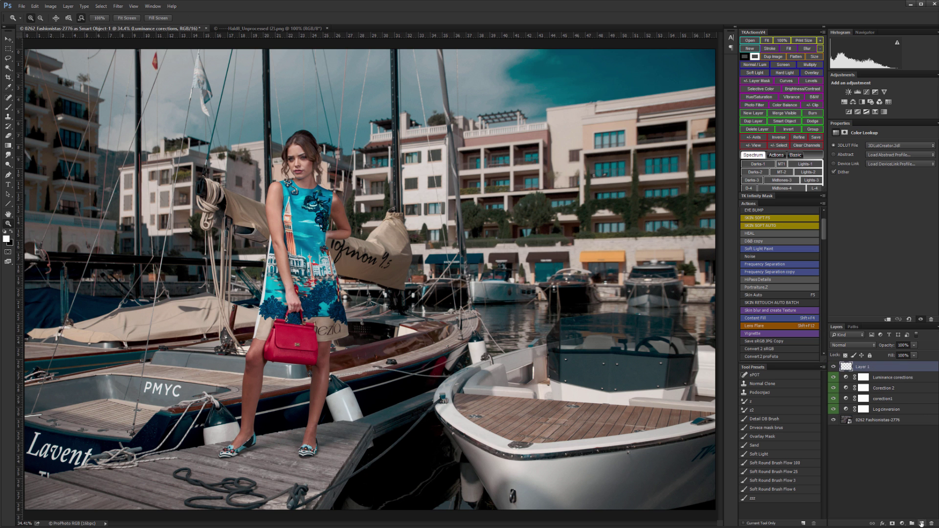
{"action": "key", "text": "ctrl+shift+alt+e"}
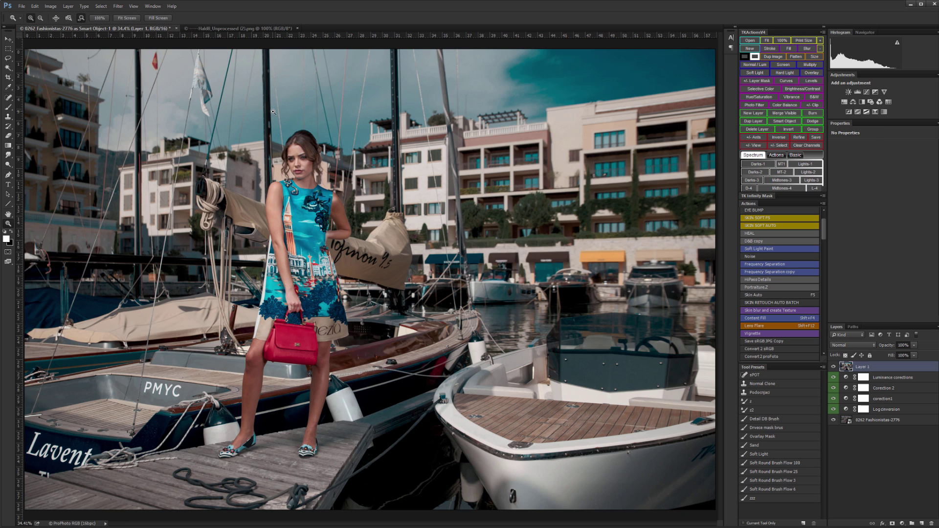
{"action": "key", "text": "Delete"}
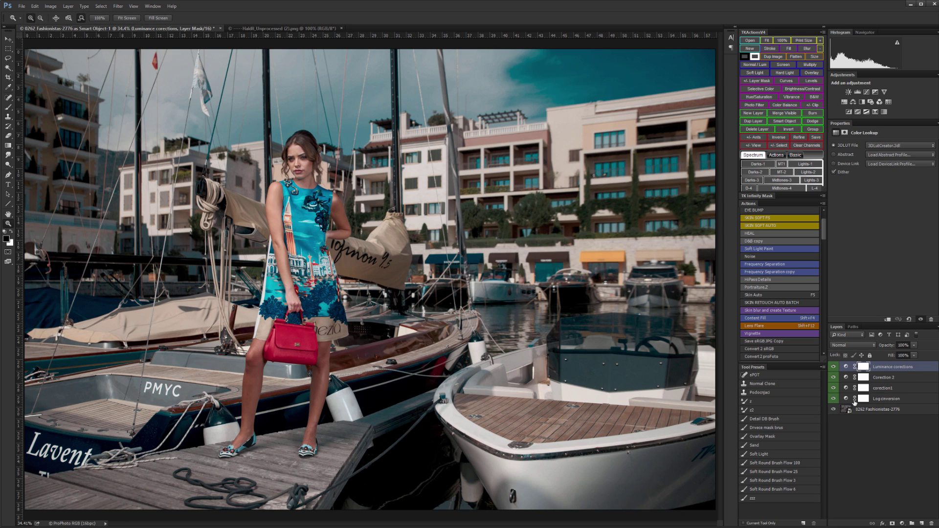
Select the original photo layer, switch to 3D LUT Creator, and set both Input Log and Output Log to LogC.
{"action": "left_click", "coordinate": [885, 402]}
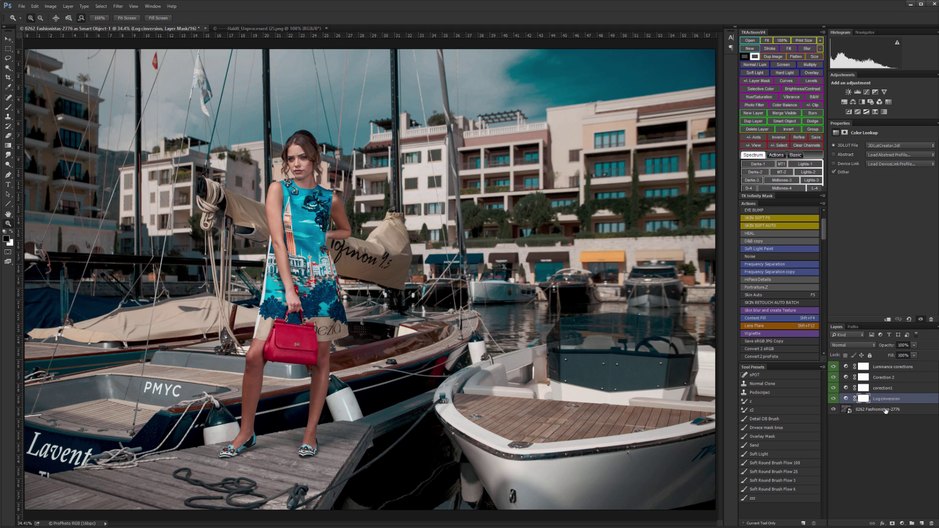
{"action": "left_click", "coordinate": [873, 411]}
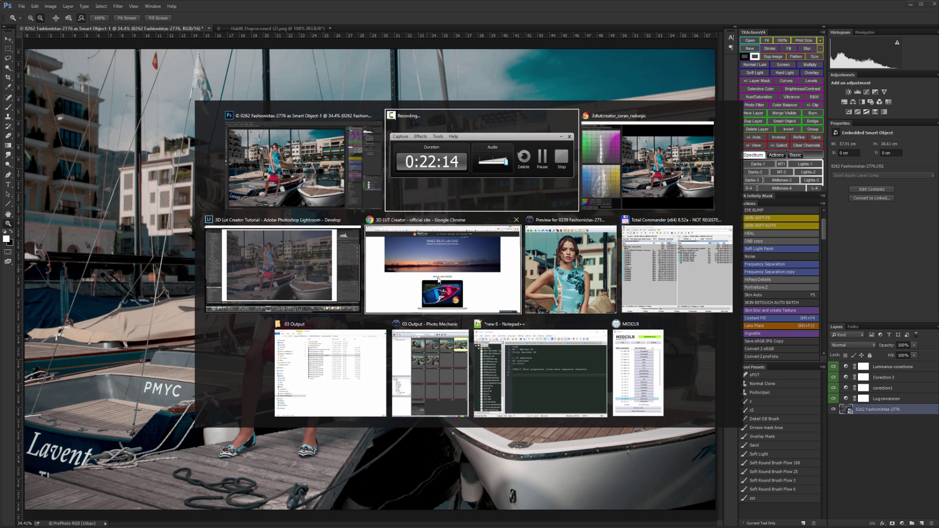
{"action": "key", "text": "alt+Tab"}
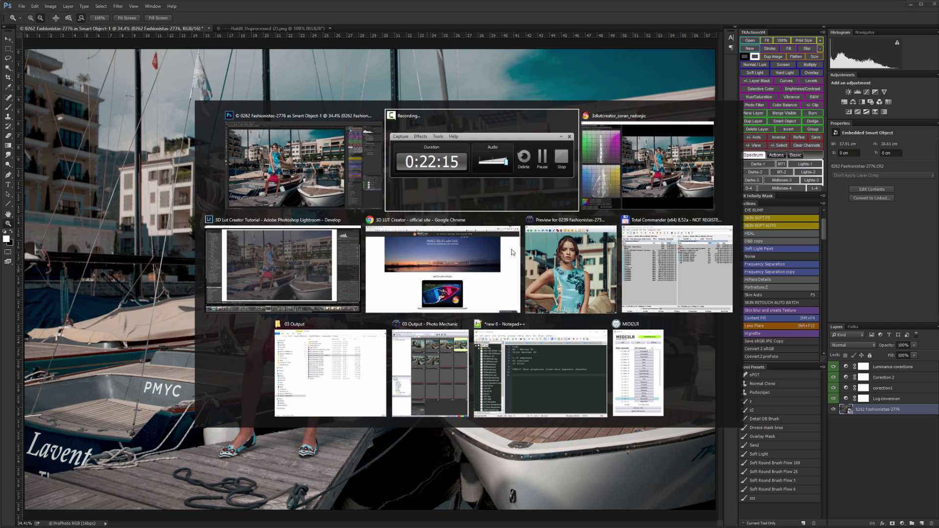
{"action": "left_click", "coordinate": [648, 161]}
{"action": "left_click", "coordinate": [139, 466]}
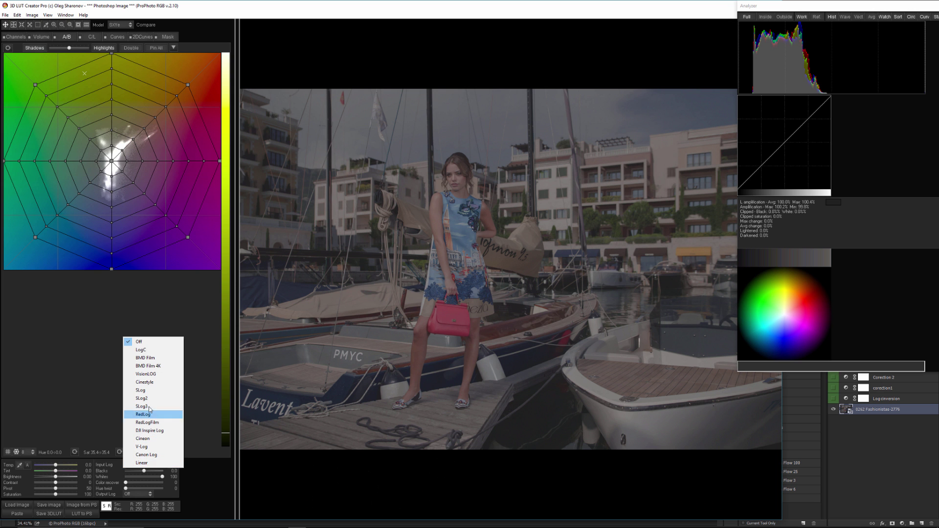
{"action": "left_click", "coordinate": [154, 351]}
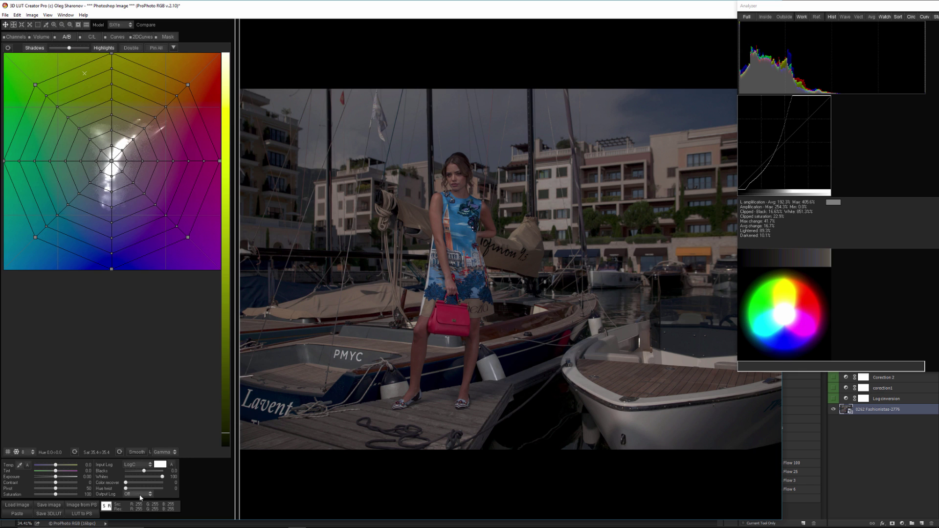
{"action": "left_click", "coordinate": [140, 465]}
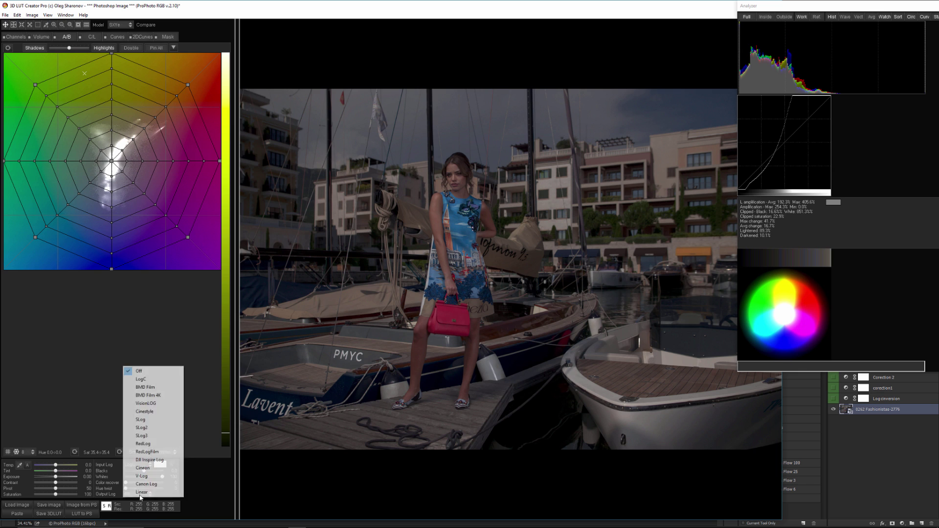
{"action": "left_click", "coordinate": [151, 381]}
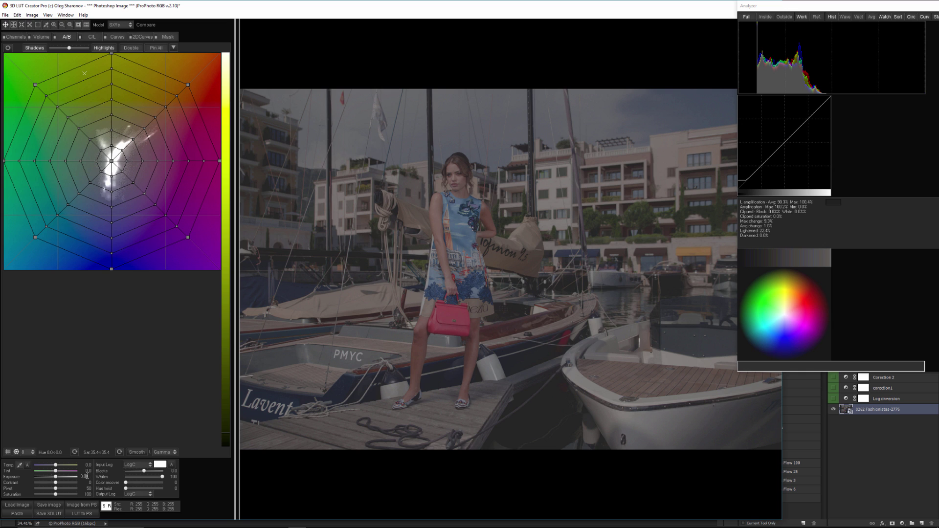
Set the exposure to 1.00 and send the LUT to Photoshop.
{"action": "double_click", "coordinate": [86, 476]}
{"action": "type", "text": "1"}
{"action": "key", "text": "Return"}
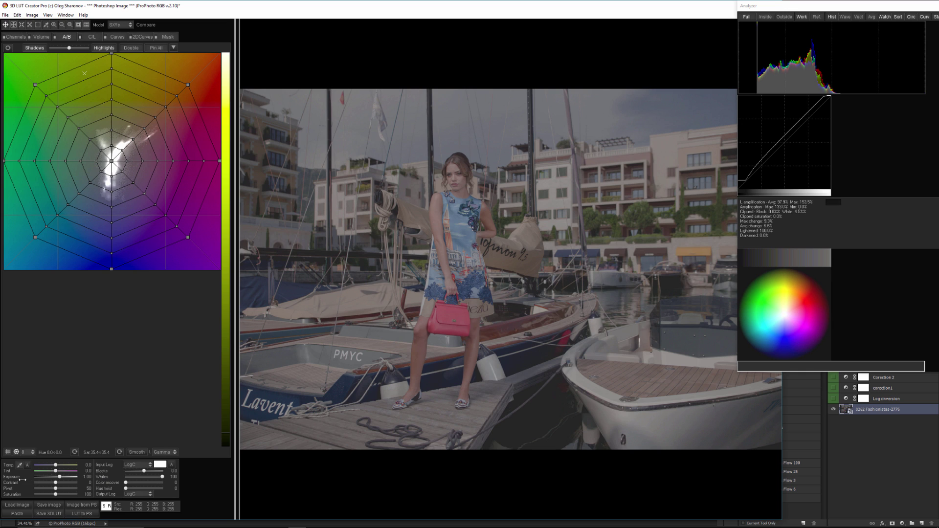
{"action": "left_click", "coordinate": [81, 514]}
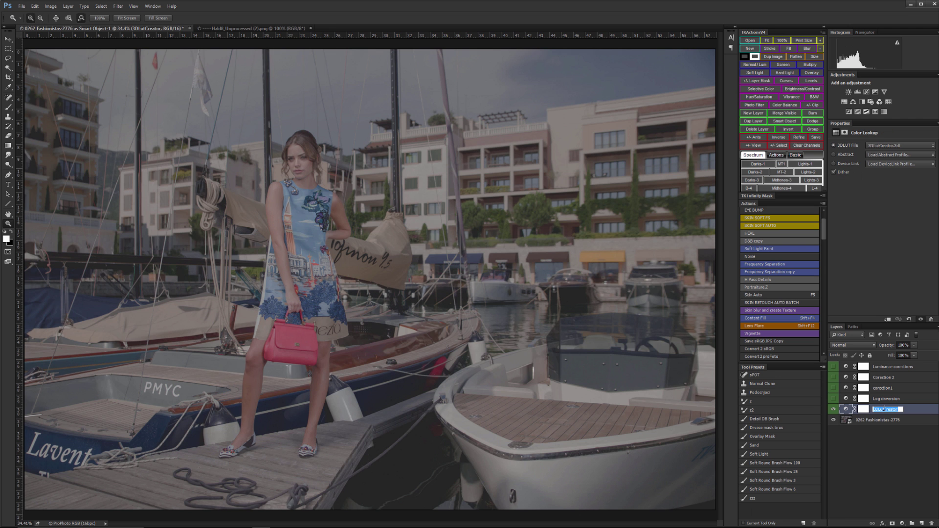
Rename the new Color Lookup layer "+expo" and show the four correction layers above it.
{"action": "double_click", "coordinate": [885, 409]}
{"action": "key", "text": "Return"}
{"action": "left_click_drag", "start_coordinate": [834, 399], "coordinate": [834, 368]}
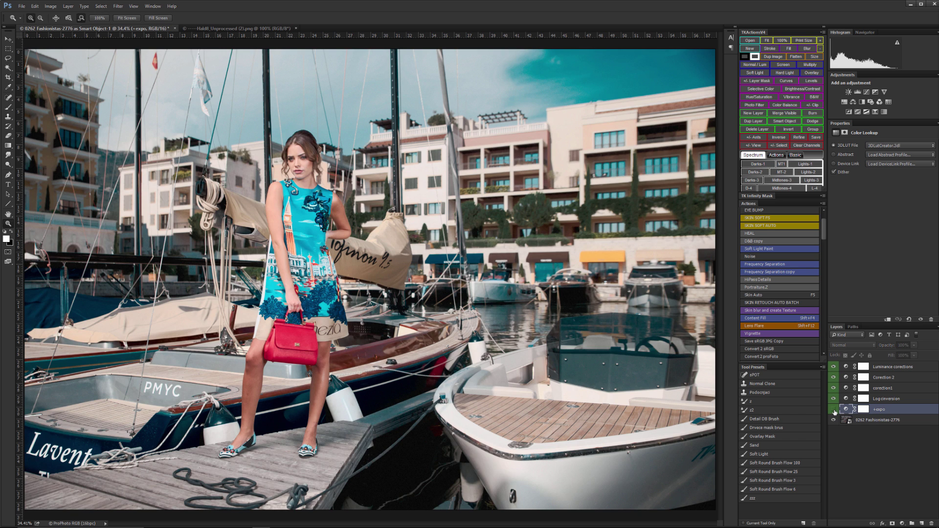
Compare the photo with and without the +expo layer, lower its opacity to about 43%, and turn its mask black.
{"action": "left_click", "coordinate": [834, 410]}
{"action": "left_click", "coordinate": [834, 411]}
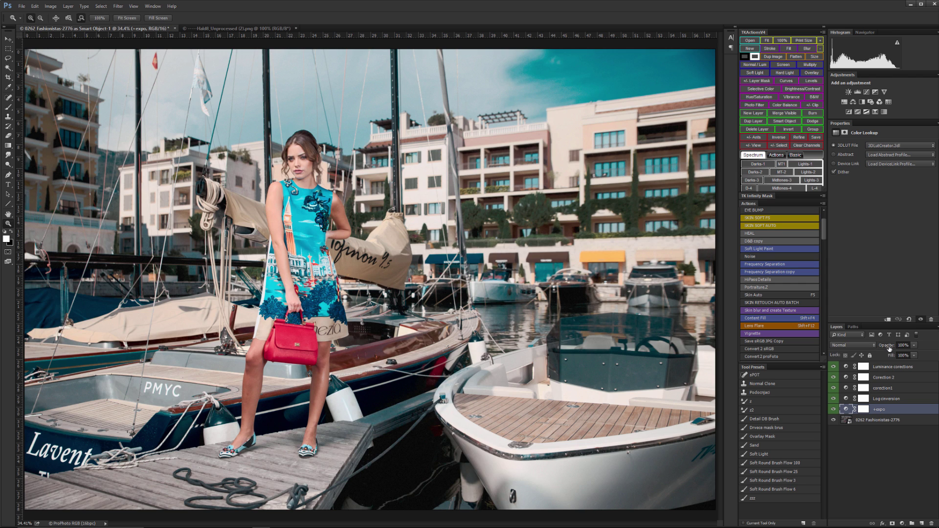
{"action": "left_click_drag", "start_coordinate": [889, 348], "coordinate": [546, 277]}
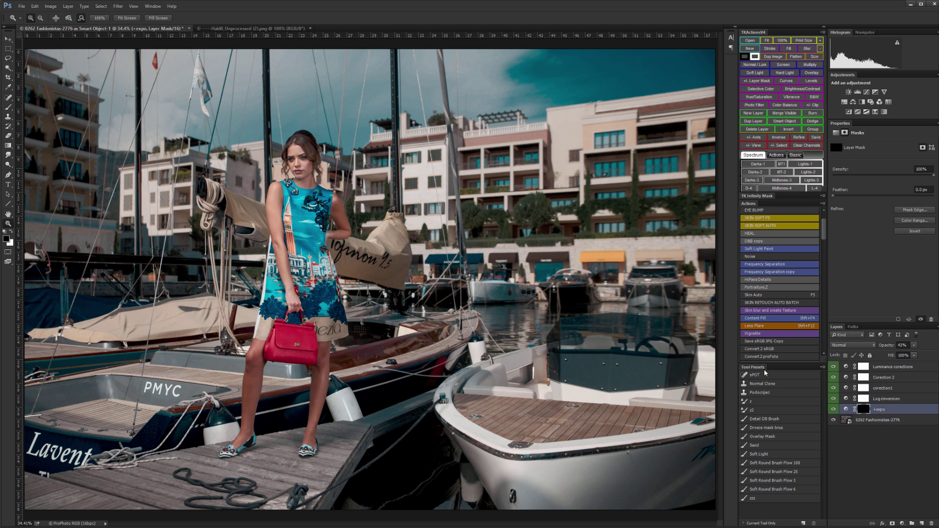
Paint white with a 20% flow brush on the +expo mask over the dark boats and water behind the model.
{"action": "left_click", "coordinate": [8, 107]}
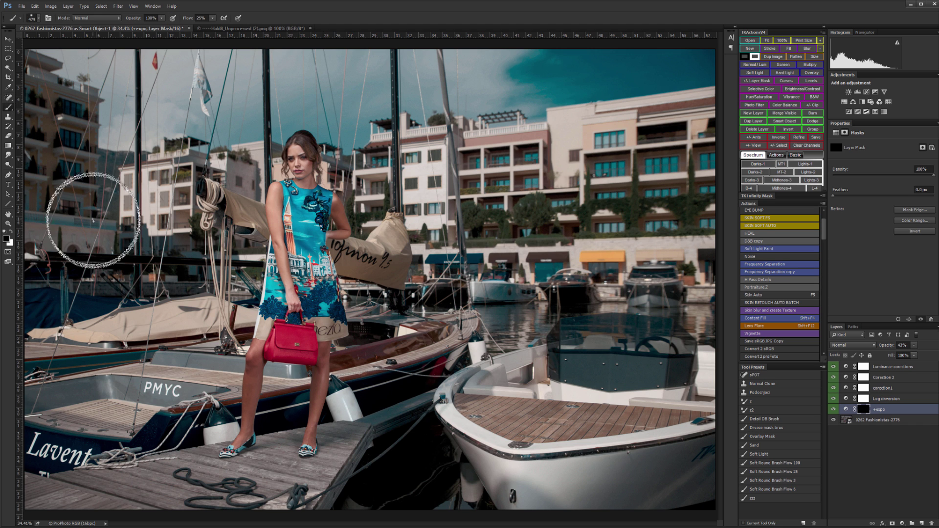
{"action": "key", "text": "bracketleft"}
{"action": "key", "text": "bracketleft"}
{"action": "key", "text": "bracketleft"}
{"action": "key", "text": "x"}
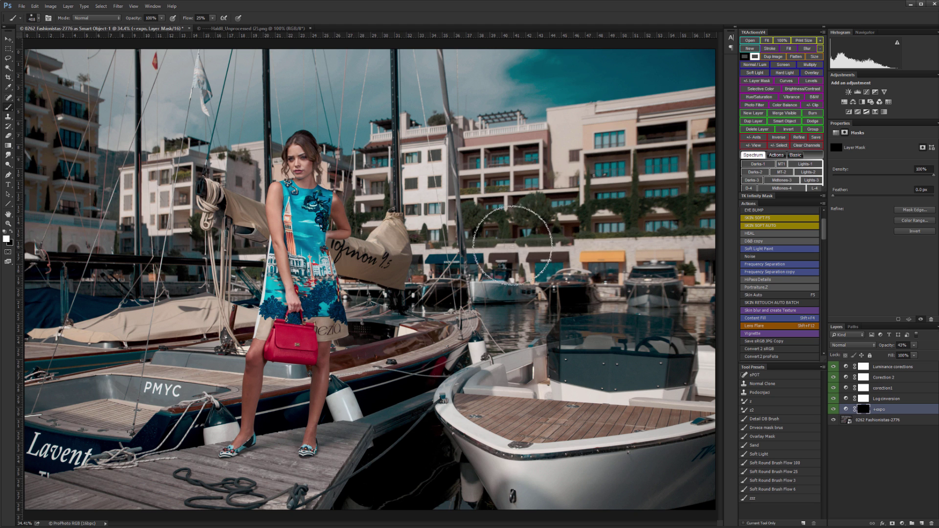
{"action": "mouse_move", "coordinate": [554, 277]}
{"action": "left_mouse_down"}
{"action": "mouse_move", "coordinate": [443, 299]}
{"action": "mouse_move", "coordinate": [386, 299]}
{"action": "left_mouse_up"}
{"action": "key", "text": "bracketleft"}
{"action": "key", "text": "bracketleft"}
{"action": "key", "text": "bracketleft"}
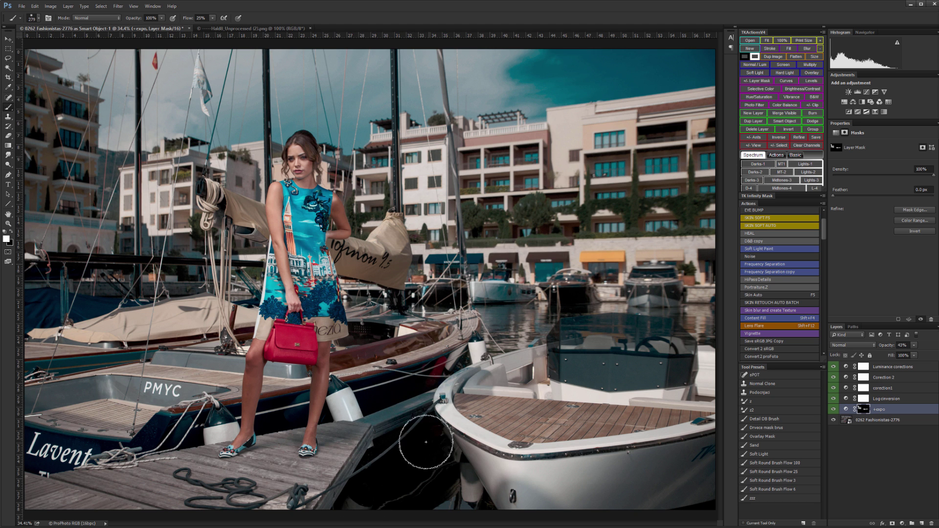
Paint white on the +expo mask around the white boat's hull and raise the layer's opacity to 55%.
{"action": "key", "text": "bracketright"}
{"action": "key", "text": "bracketright"}
{"action": "key", "text": "bracketright"}
{"action": "left_click_drag", "start_coordinate": [685, 438], "coordinate": [636, 472]}
{"action": "key", "text": "bracketleft"}
{"action": "key", "text": "bracketleft"}
{"action": "key", "text": "bracketleft"}
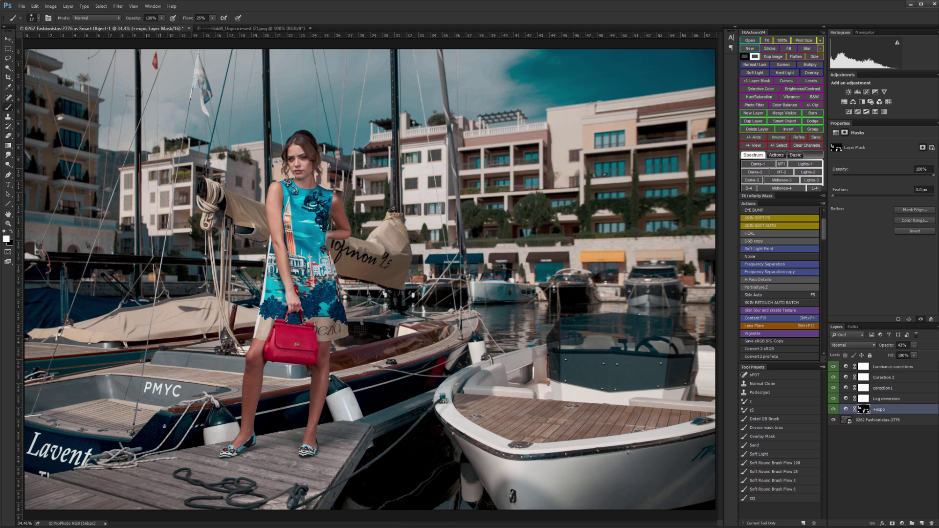
{"action": "key", "text": "bracketright"}
{"action": "key", "text": "bracketright"}
{"action": "key", "text": "bracketright"}
{"action": "key", "text": "bracketright"}
{"action": "key", "text": "bracketright"}
{"action": "key", "text": "bracketright"}
{"action": "key", "text": "bracketright"}
{"action": "key", "text": "bracketright"}
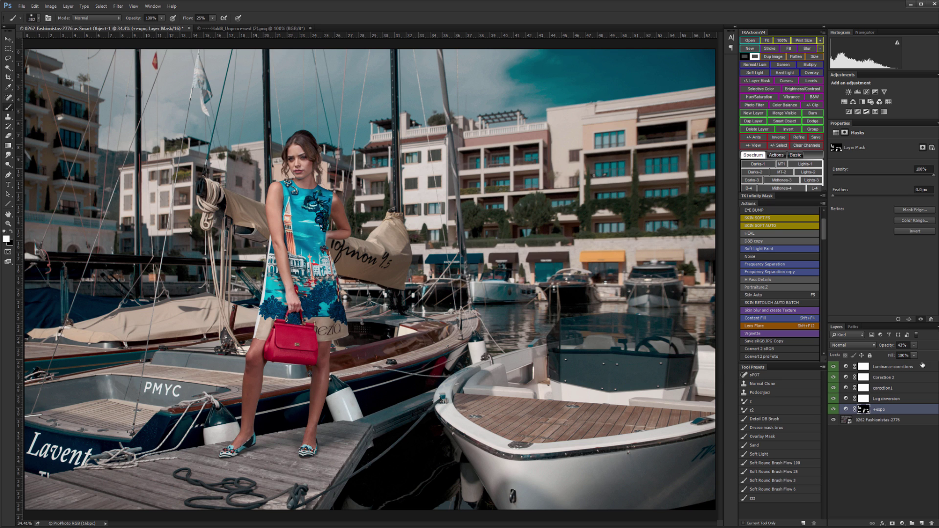
{"action": "left_click_drag", "start_coordinate": [886, 349], "coordinate": [893, 349]}
Duplicate the +expo layer and replace the copy's painted mask with a blank white one.
{"action": "left_click", "coordinate": [916, 409]}
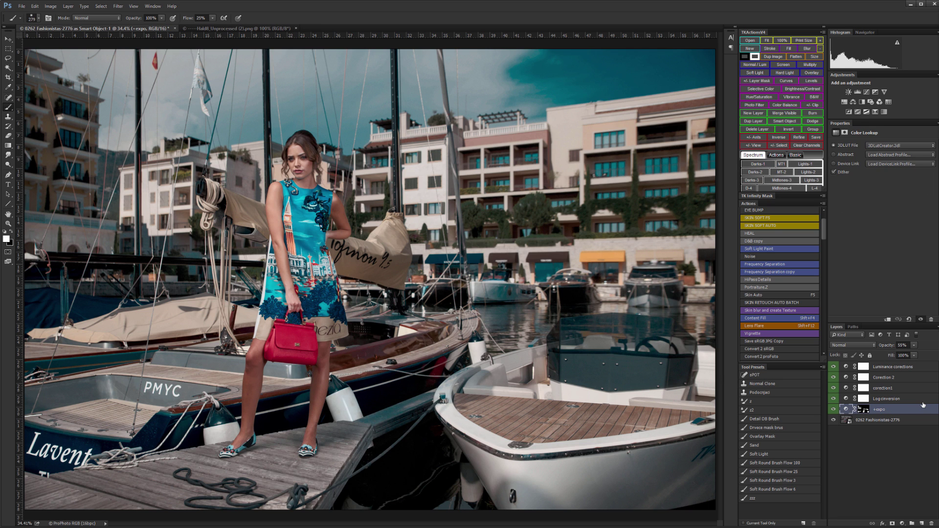
{"action": "key", "text": "ctrl+j"}
{"action": "right_click", "coordinate": [865, 413]}
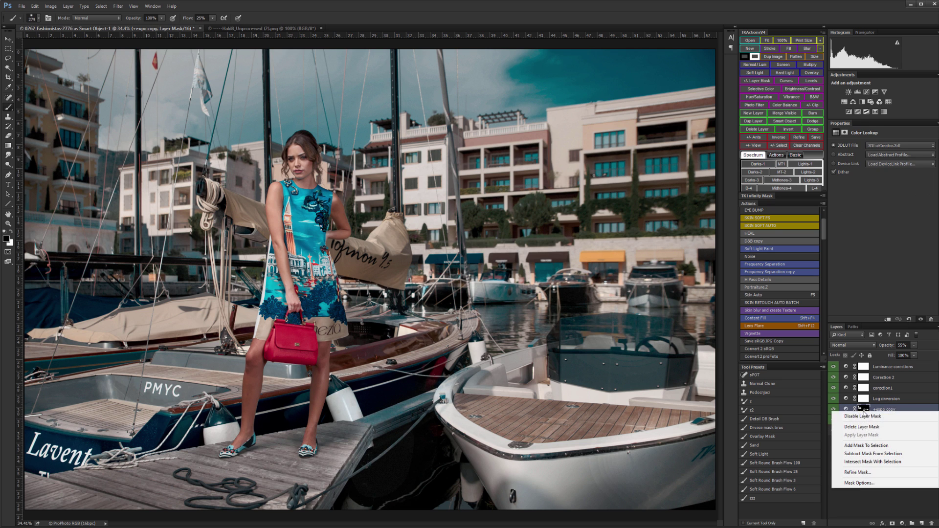
{"action": "left_click", "coordinate": [863, 428]}
{"action": "left_click", "coordinate": [869, 428]}
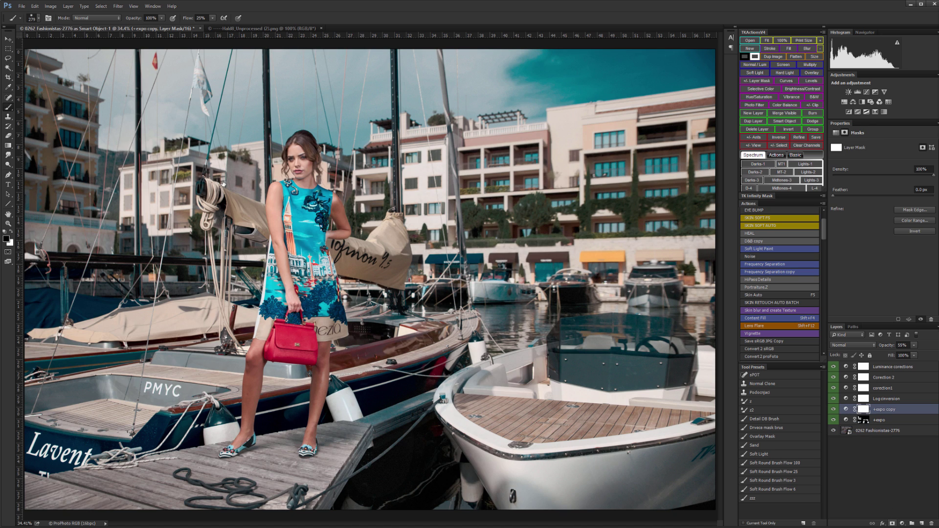
Hide the +expo copy and apply the inverted merged RGB image to its mask with Multiply blending at 100% opacity.
{"action": "left_click", "coordinate": [834, 410]}
{"action": "left_click", "coordinate": [51, 6]}
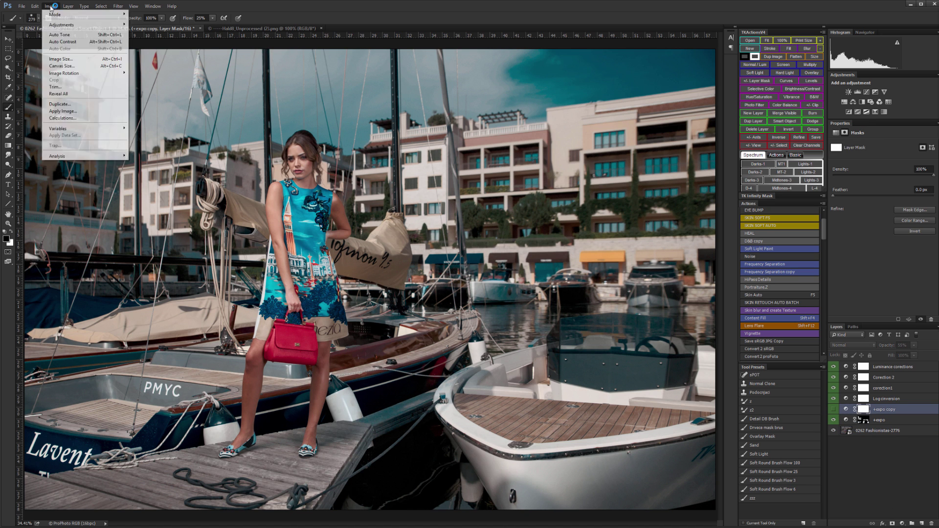
{"action": "mouse_move", "coordinate": [64, 26]}
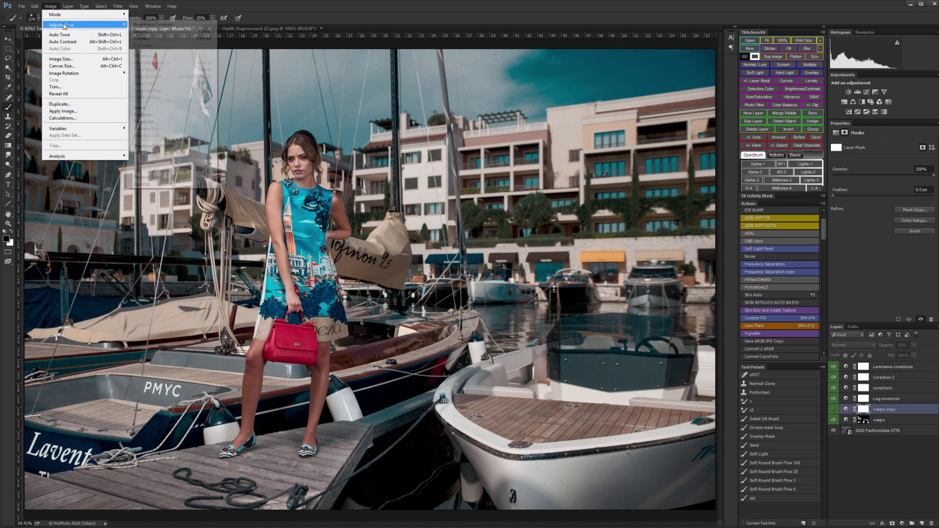
{"action": "left_click", "coordinate": [63, 111]}
{"action": "left_click", "coordinate": [493, 174]}
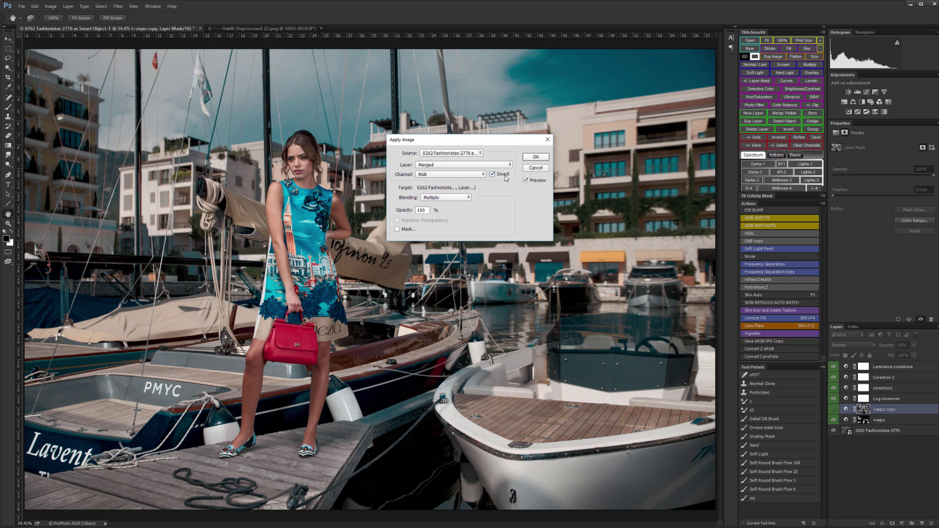
{"action": "left_click", "coordinate": [536, 157]}
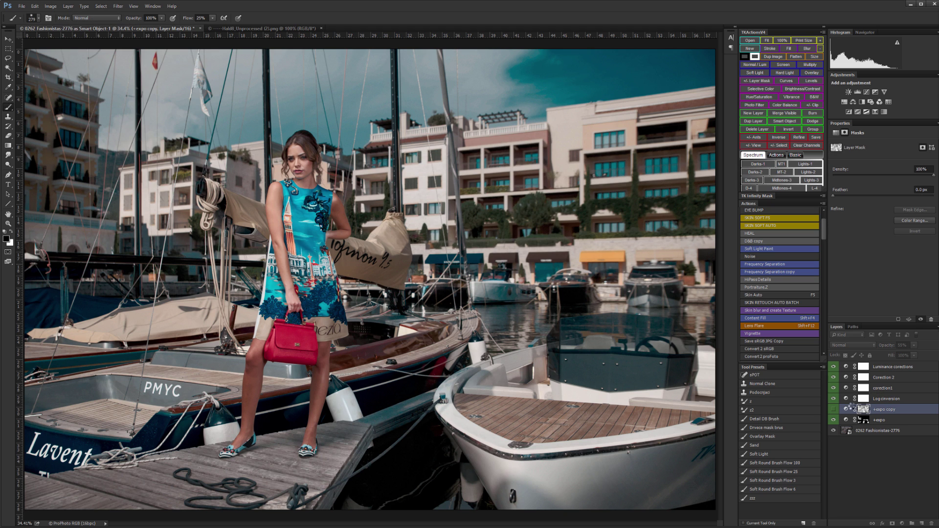
Group the +expo layer with its copy and add a black mask to the group.
{"action": "left_click", "coordinate": [880, 420], "text": "shift"}
{"action": "key", "text": "ctrl+g"}
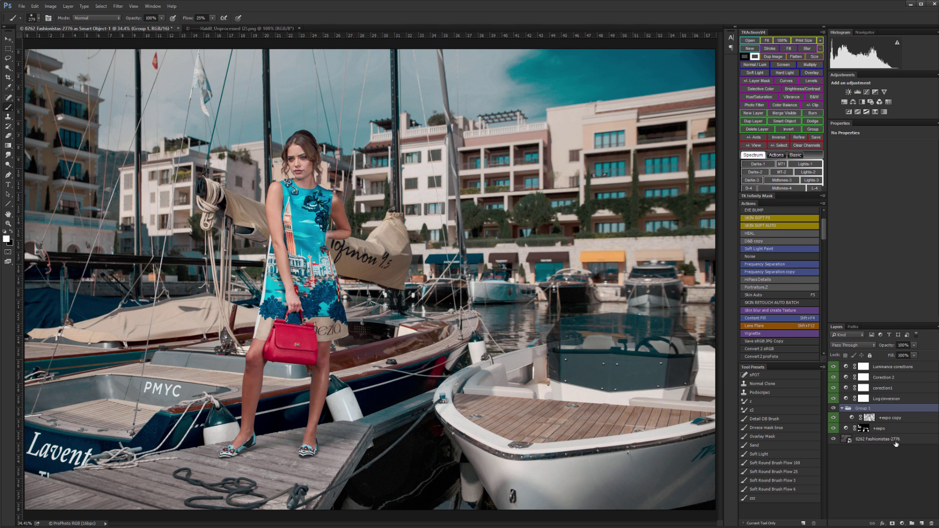
{"action": "left_click", "coordinate": [893, 524], "text": "alt"}
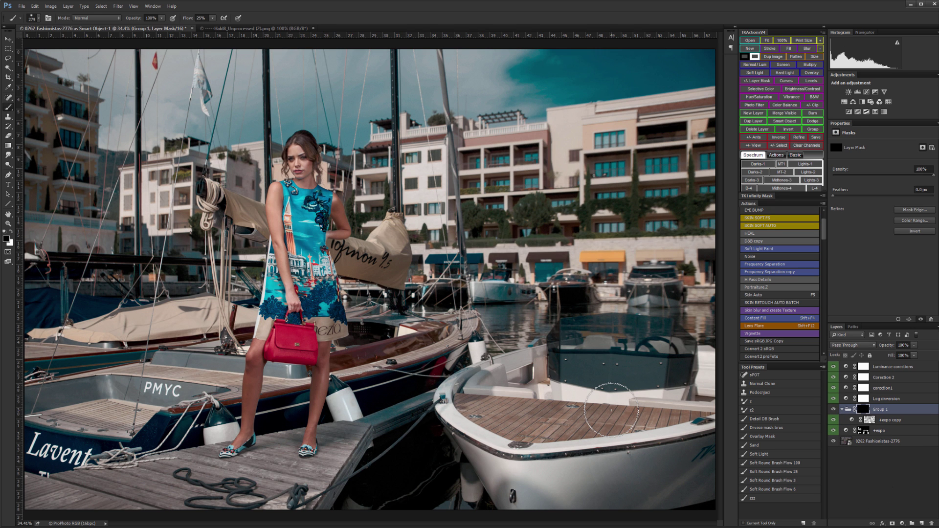
Paint white on the group's mask around the model's lower legs and nest the group in a new group named "Logedits".
{"action": "key", "text": "x"}
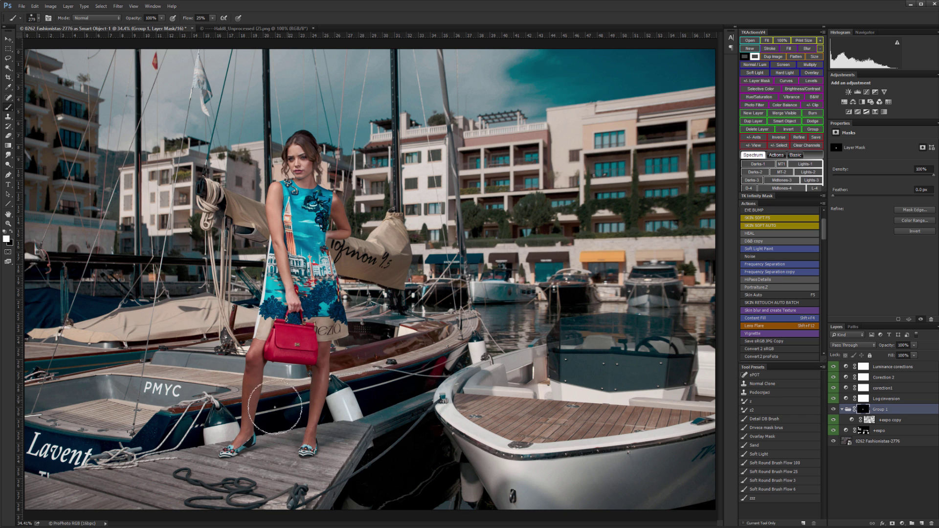
{"action": "left_click", "coordinate": [275, 424]}
{"action": "key", "text": "ctrl+g"}
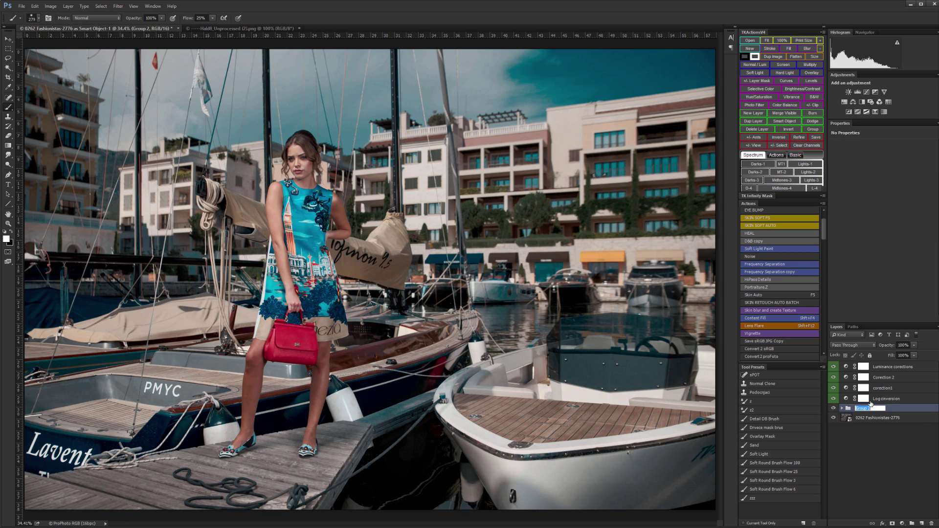
{"action": "type", "text": "Logedits"}
Select the log conversion layer, switch to 3D LUT Creator, and preview a mask based on Warmth.
{"action": "left_click", "coordinate": [871, 400]}
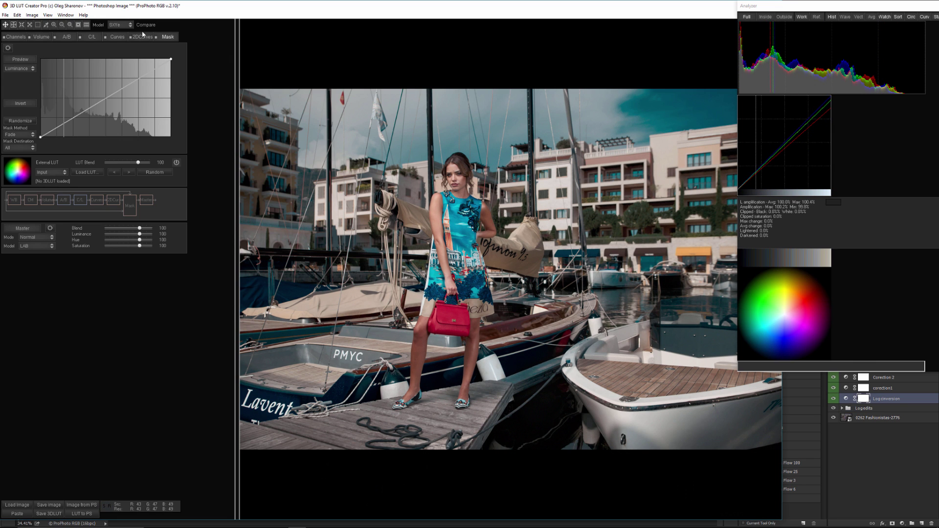
{"action": "left_click", "coordinate": [30, 69]}
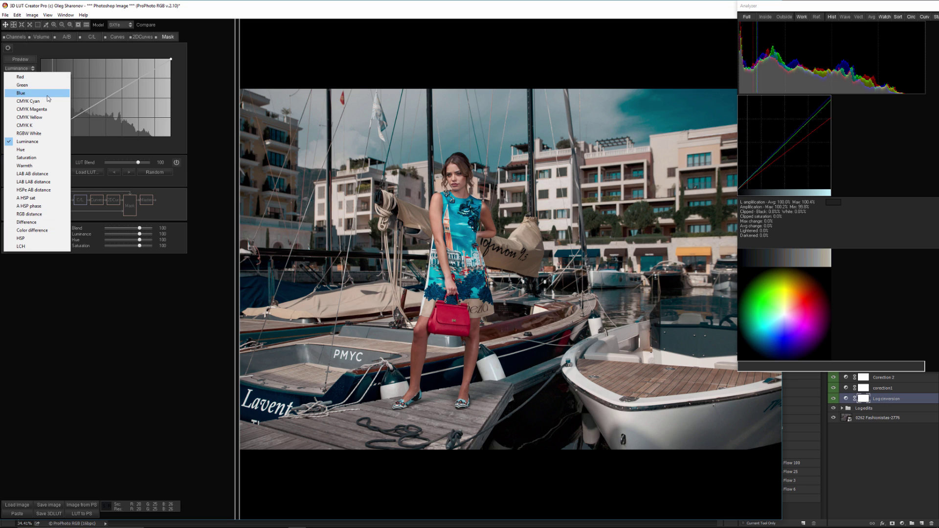
{"action": "left_click", "coordinate": [30, 166]}
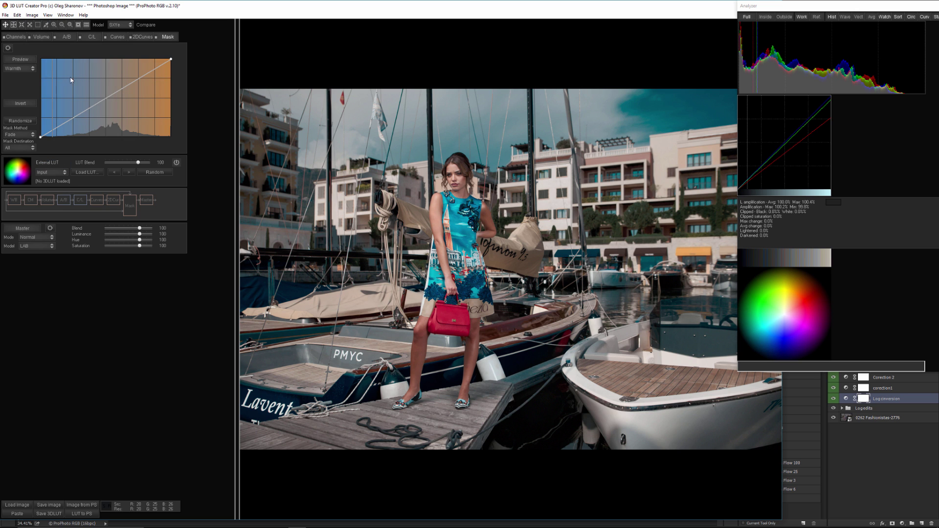
{"action": "left_click", "coordinate": [26, 59]}
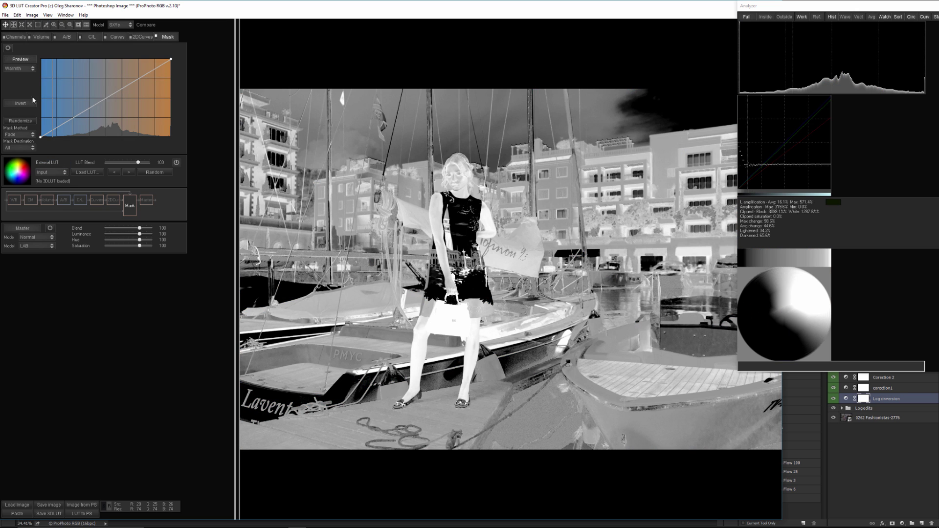
Steepen the Warmth mask curve so only the warm tones are selected, and turn off the mask preview.
{"action": "left_click_drag", "start_coordinate": [41, 136], "coordinate": [101, 136]}
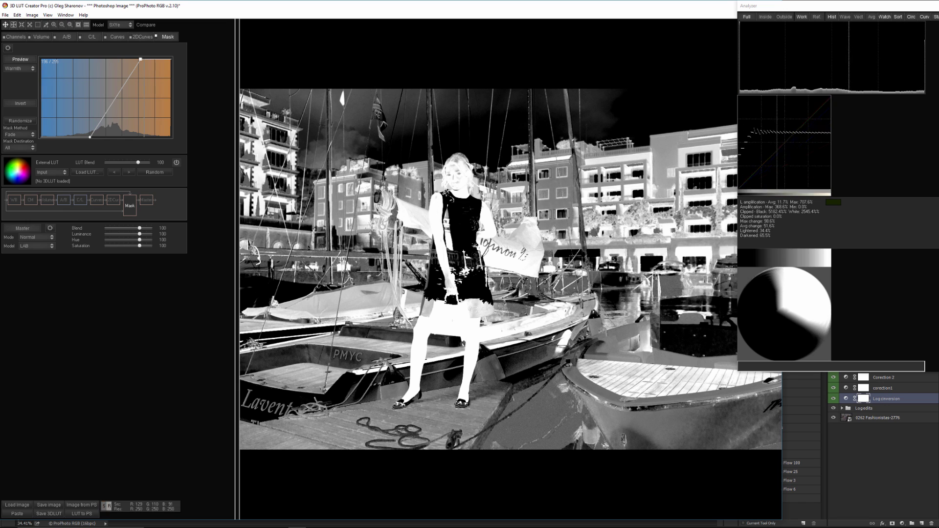
{"action": "left_click", "coordinate": [23, 60]}
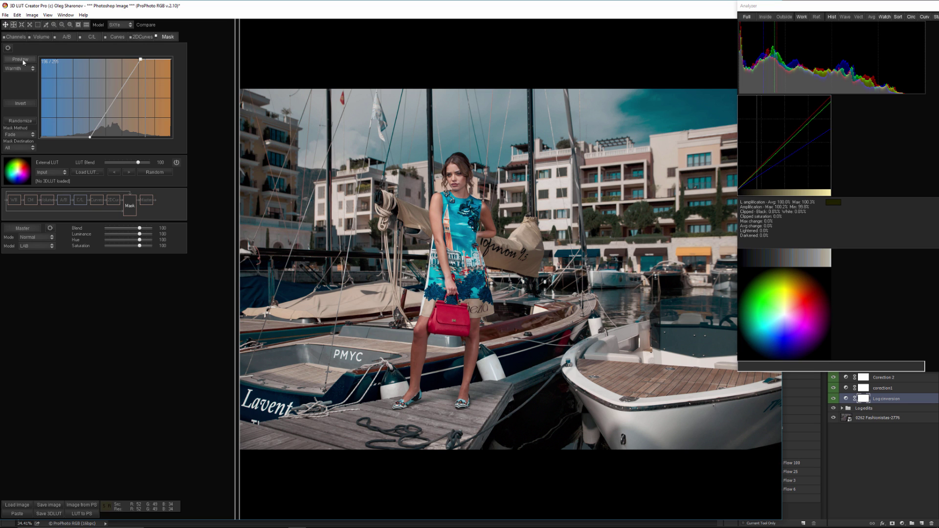
Shape the green RGB curve with a lowered shadow point and a raised highlight point at 174/179.
{"action": "left_click", "coordinate": [117, 37]}
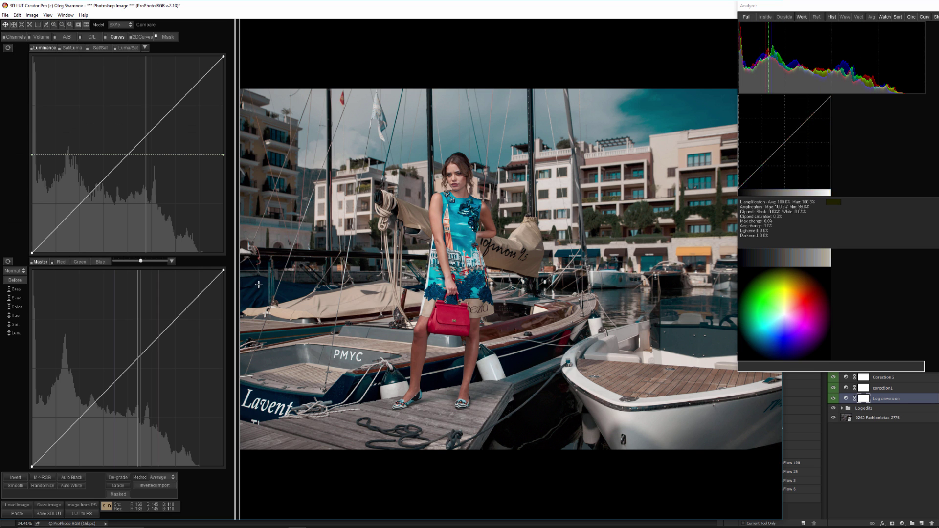
{"action": "left_click", "coordinate": [80, 262]}
{"action": "left_click_drag", "start_coordinate": [59, 441], "coordinate": [61, 442]}
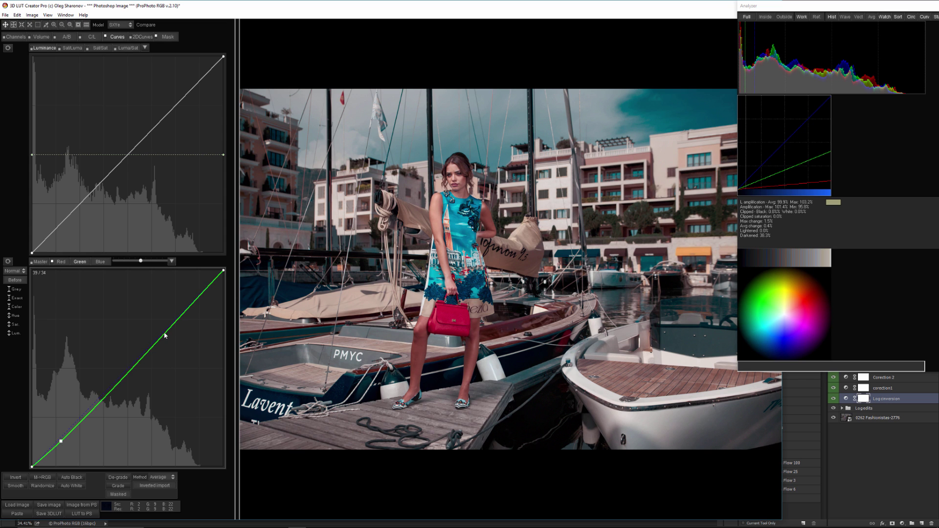
{"action": "left_click_drag", "start_coordinate": [165, 336], "coordinate": [164, 331]}
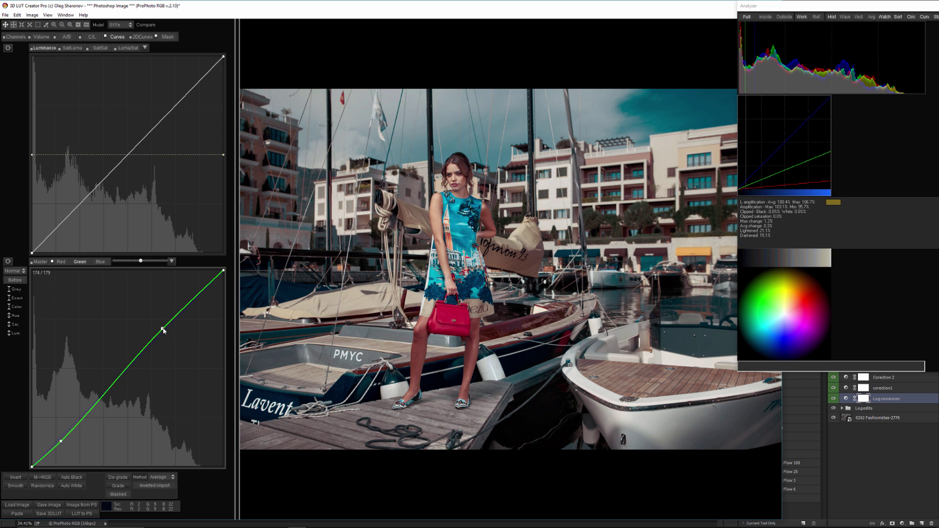
{"action": "left_click_drag", "start_coordinate": [60, 442], "coordinate": [62, 443]}
Lower the blue curve's highlights to 171/163 and anchor its shadows with a second point.
{"action": "left_click", "coordinate": [99, 262]}
{"action": "left_click_drag", "start_coordinate": [157, 337], "coordinate": [161, 343]}
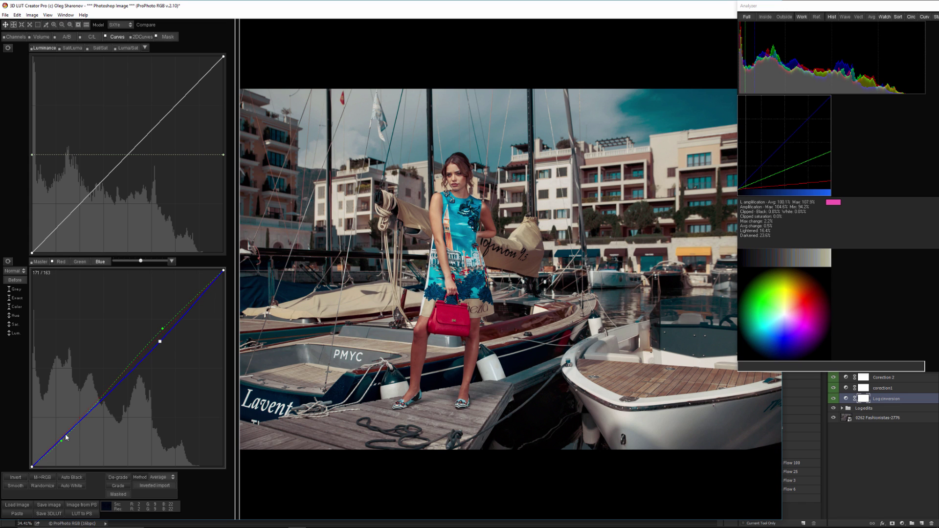
{"action": "left_click_drag", "start_coordinate": [67, 437], "coordinate": [68, 438]}
Set a highlight point and a shadow point on the red curve, and merge the Master curve into the RGB channel curves.
{"action": "left_click", "coordinate": [61, 262]}
{"action": "left_click_drag", "start_coordinate": [173, 324], "coordinate": [169, 329]}
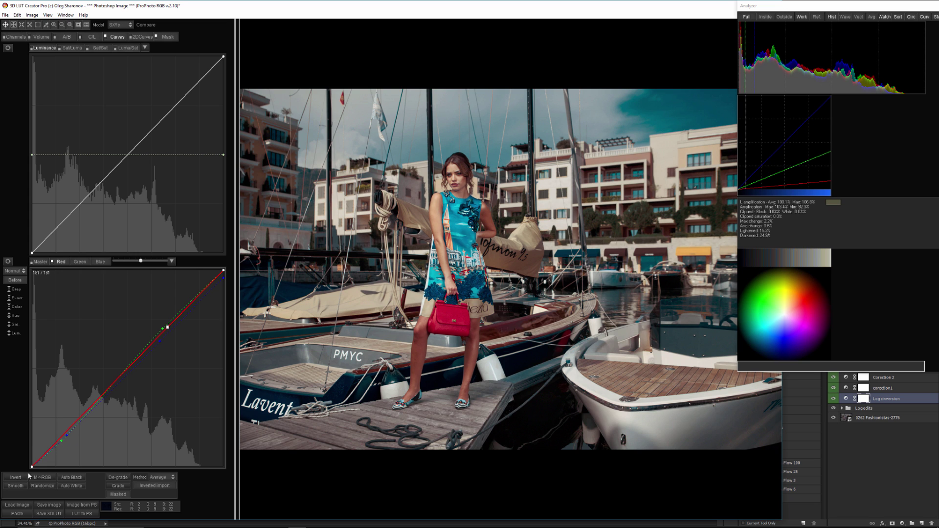
{"action": "left_click_drag", "start_coordinate": [33, 469], "coordinate": [18, 468]}
{"action": "left_click", "coordinate": [63, 440]}
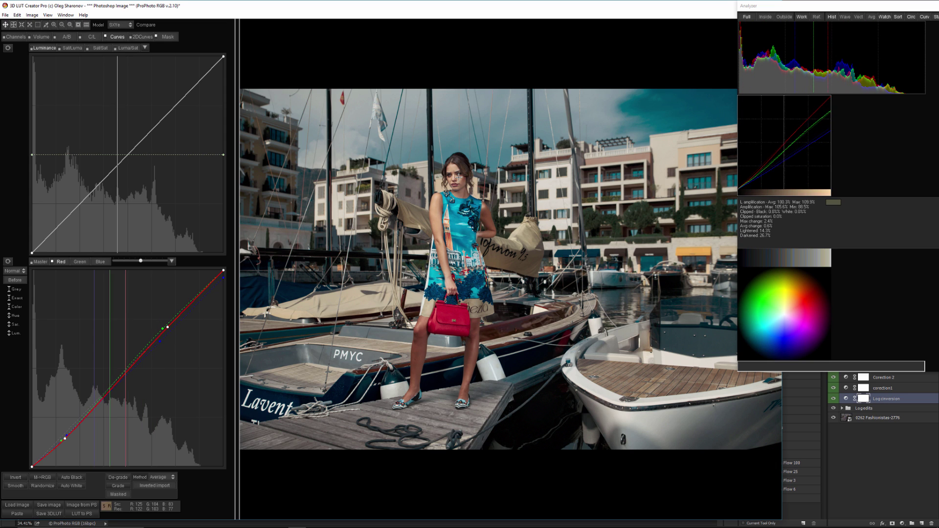
{"action": "left_click", "coordinate": [52, 479]}
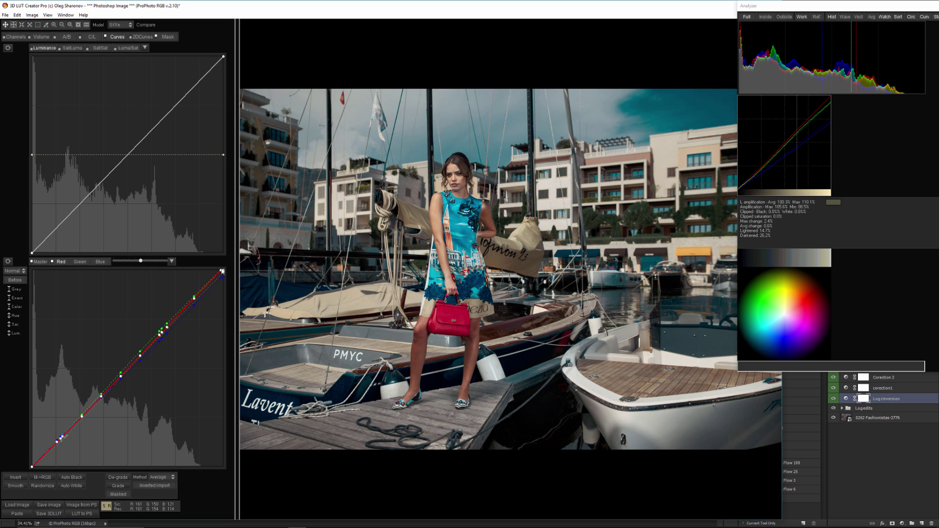
Try a Master curve with lifted midtones and darker shadows, and reset it to a straight line.
{"action": "left_click", "coordinate": [39, 262]}
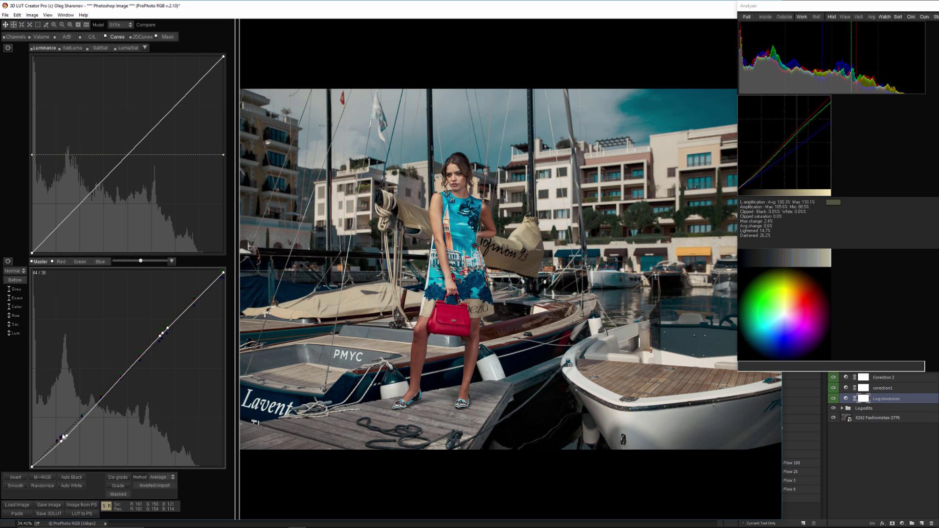
{"action": "left_click", "coordinate": [112, 378]}
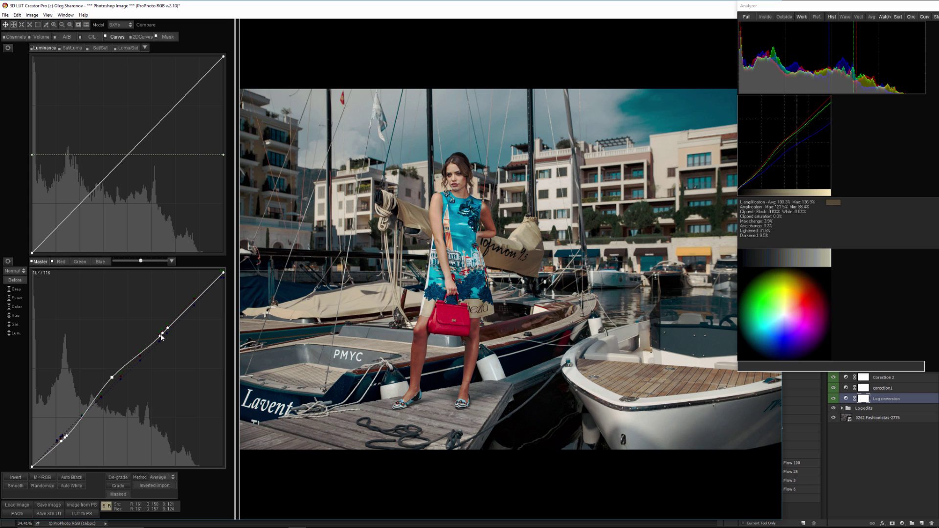
{"action": "left_click_drag", "start_coordinate": [161, 338], "coordinate": [147, 349]}
{"action": "left_click_drag", "start_coordinate": [66, 438], "coordinate": [62, 442]}
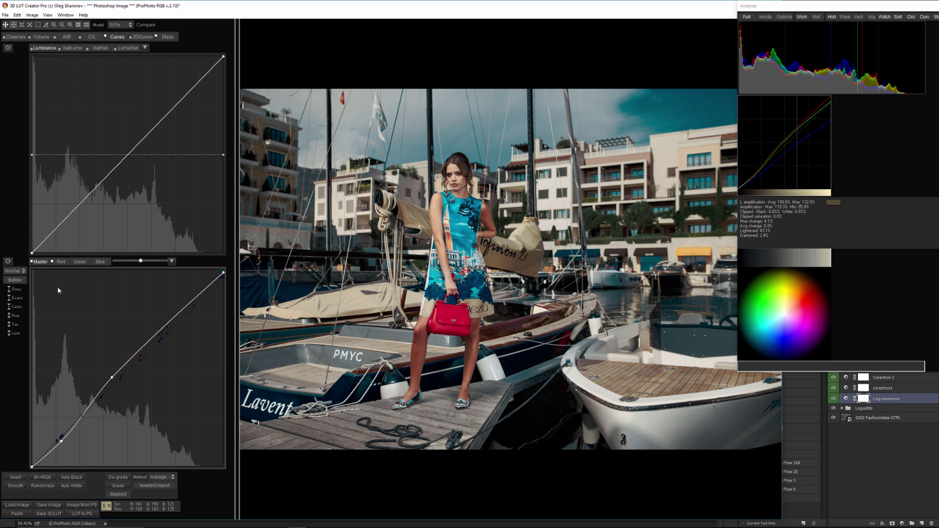
{"action": "left_click", "coordinate": [34, 264]}
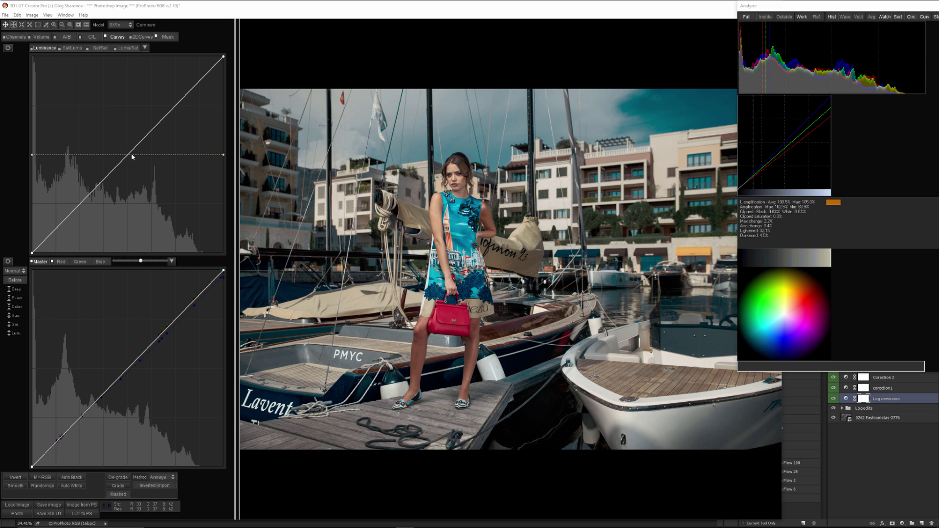
Increase the RGB curve slider slightly, adjust the green curve's shadow point, and lower the blue curve's midtones to 126/113.
{"action": "left_click", "coordinate": [60, 262]}
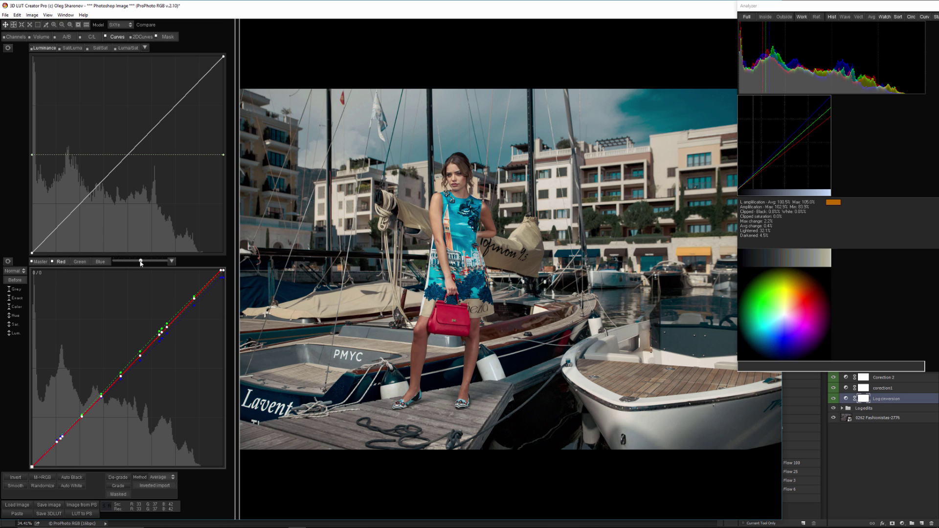
{"action": "mouse_move", "coordinate": [140, 261]}
{"action": "left_mouse_down"}
{"action": "mouse_move", "coordinate": [121, 265]}
{"action": "mouse_move", "coordinate": [154, 267]}
{"action": "mouse_move", "coordinate": [123, 268]}
{"action": "mouse_move", "coordinate": [142, 267]}
{"action": "left_mouse_up"}
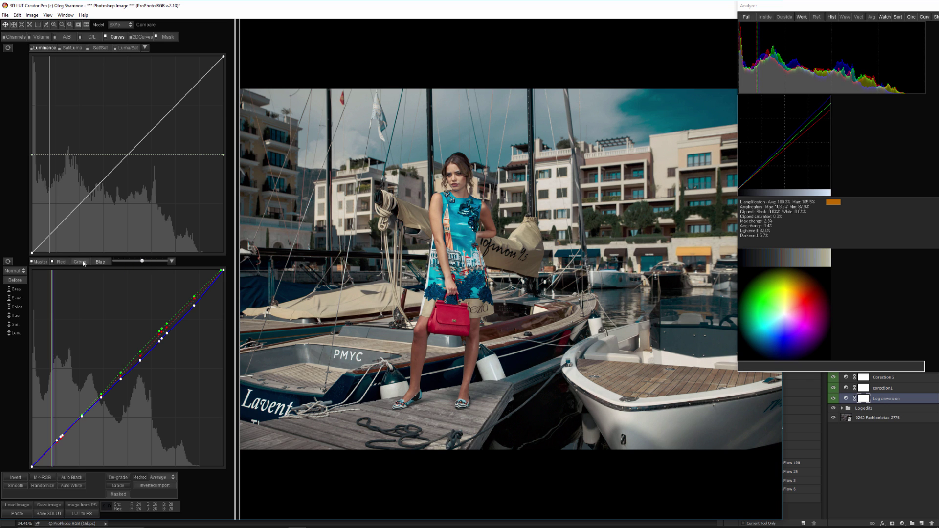
{"action": "left_click", "coordinate": [80, 262]}
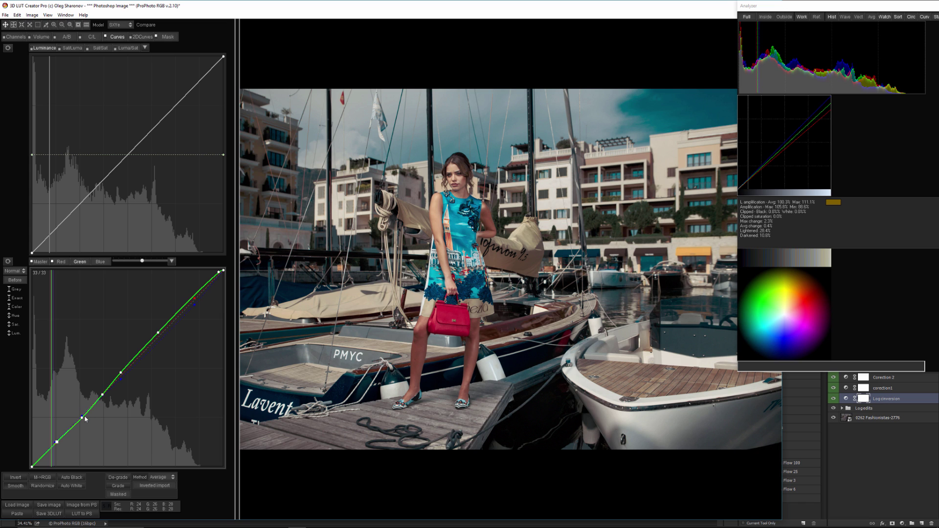
{"action": "left_click_drag", "start_coordinate": [85, 419], "coordinate": [82, 419]}
{"action": "left_click", "coordinate": [100, 262]}
{"action": "mouse_move", "coordinate": [123, 376]}
{"action": "left_mouse_down"}
{"action": "mouse_move", "coordinate": [119, 392]}
{"action": "mouse_move", "coordinate": [186, 449]}
{"action": "mouse_move", "coordinate": [103, 368]}
{"action": "mouse_move", "coordinate": [126, 380]}
{"action": "left_mouse_up"}
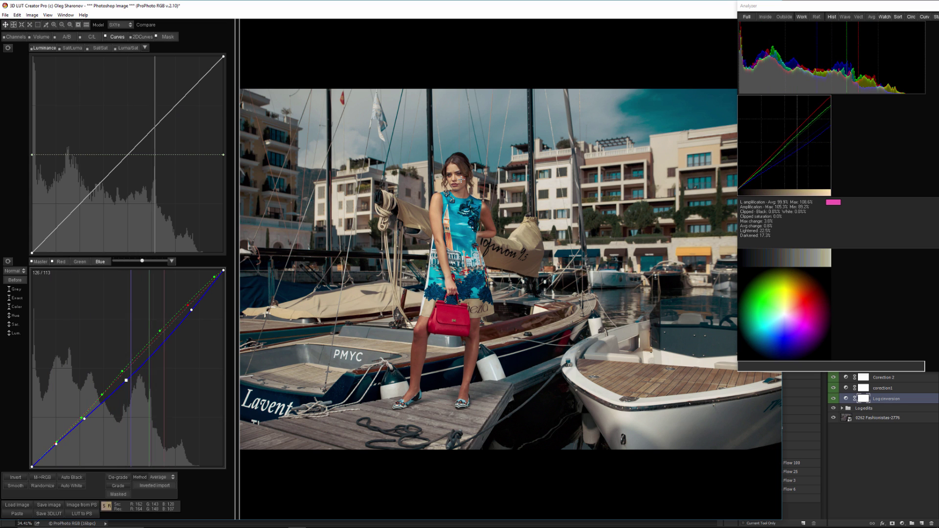
Shape the SatLuma curve by lowering its upper end to 255/79, setting a midpoint at 126/117, and lowering its start point.
{"action": "left_click", "coordinate": [77, 49]}
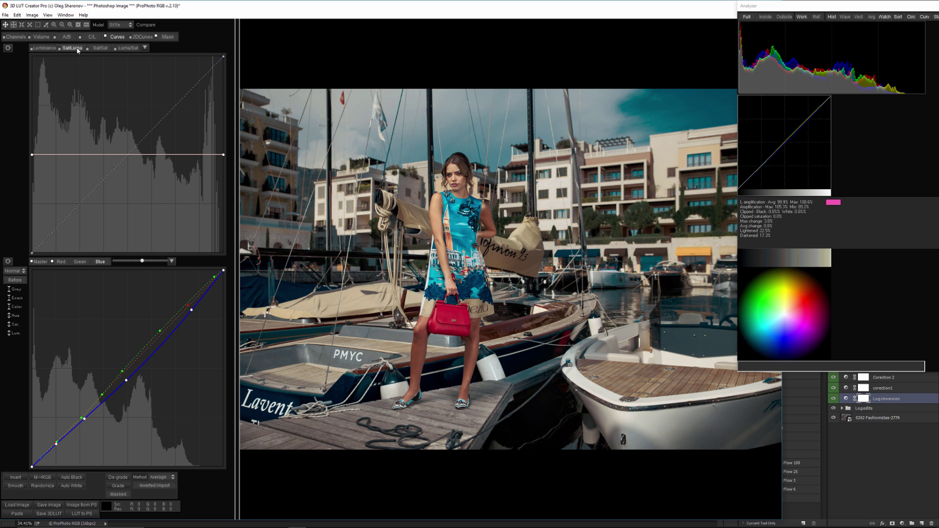
{"action": "left_click_drag", "start_coordinate": [224, 155], "coordinate": [231, 195]}
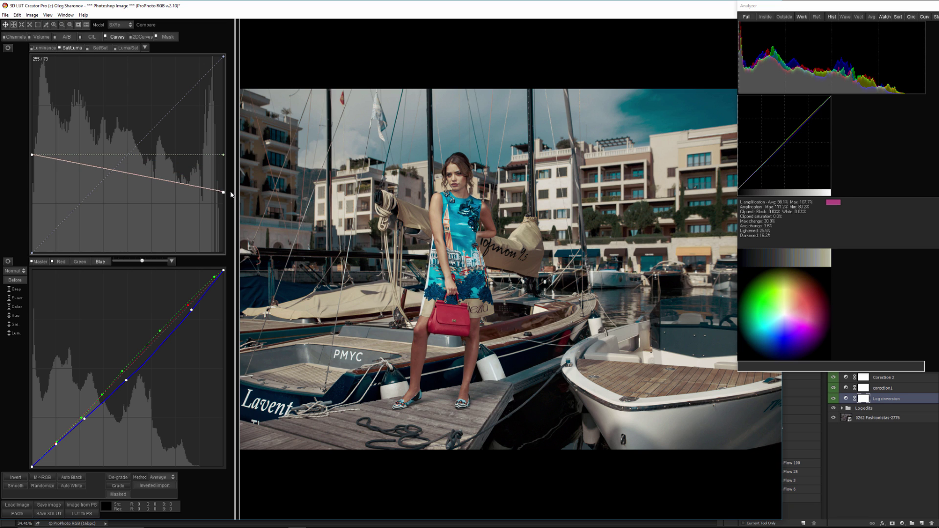
{"action": "left_click_drag", "start_coordinate": [129, 175], "coordinate": [126, 163]}
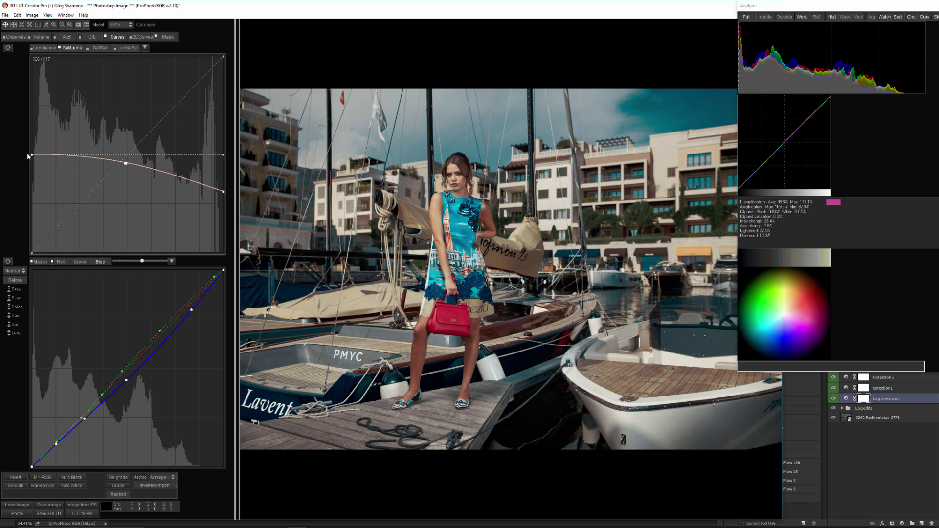
{"action": "left_click_drag", "start_coordinate": [31, 155], "coordinate": [24, 180]}
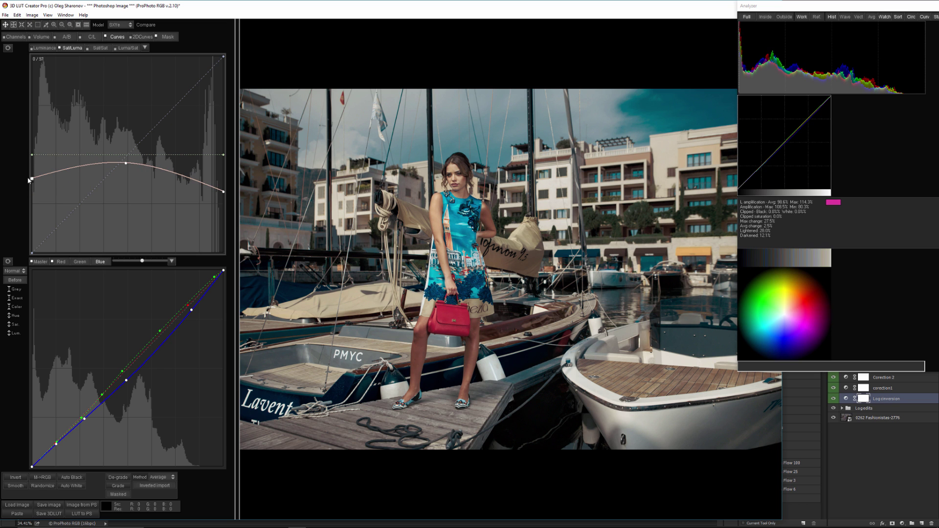
Compile the current corrections into the external 3D LUT and compare the image before and after.
{"action": "left_click", "coordinate": [15, 37]}
{"action": "left_click", "coordinate": [17, 15]}
{"action": "left_click", "coordinate": [62, 125]}
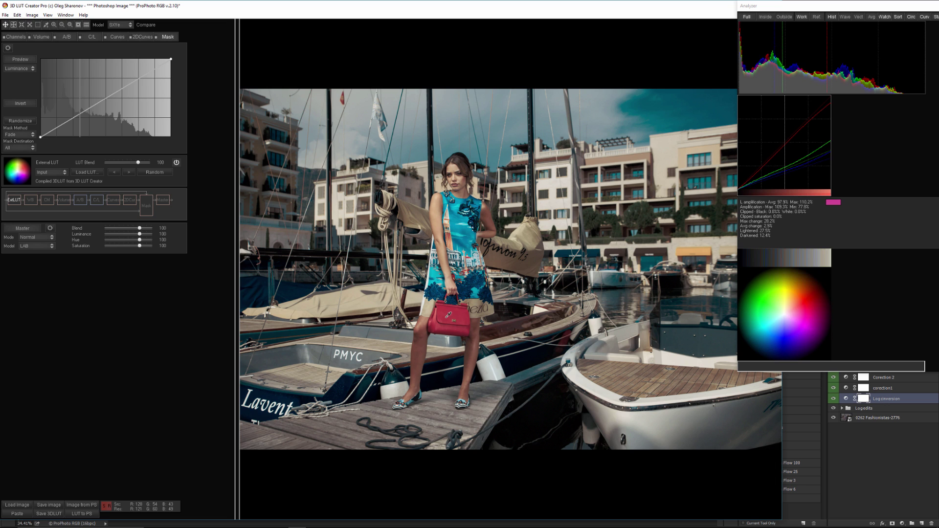
{"action": "key", "text": "space"}
{"action": "key", "text": "space"}
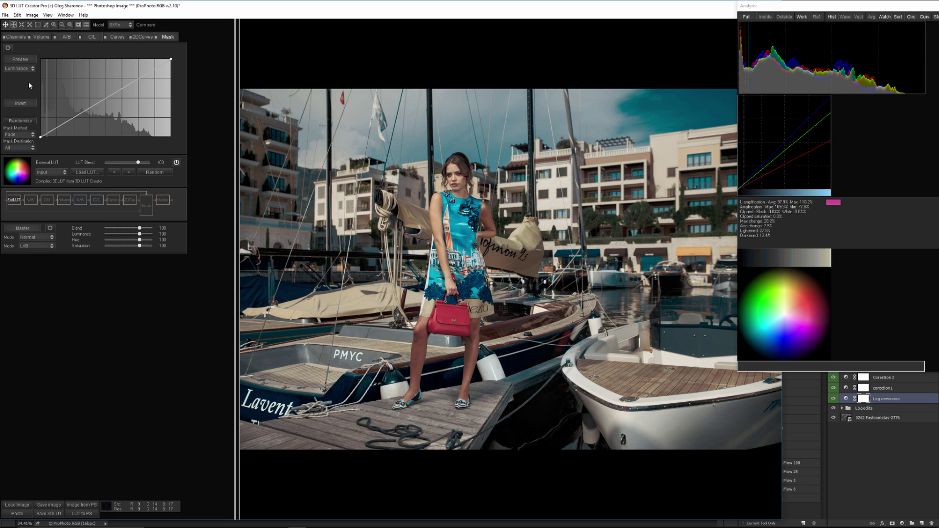
Switch the mask source to HSP, sample the red handbag as the mask range, and preview the mask.
{"action": "left_click", "coordinate": [20, 68]}
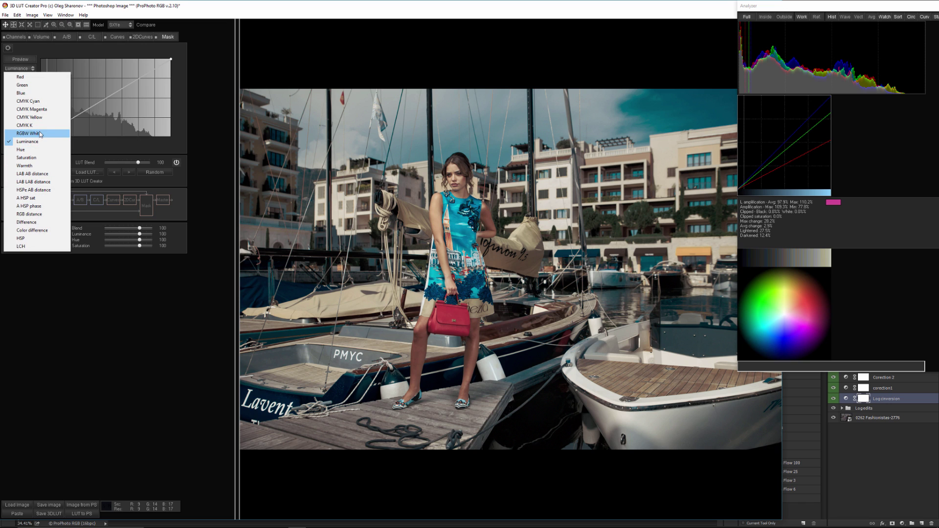
{"action": "left_click", "coordinate": [37, 239]}
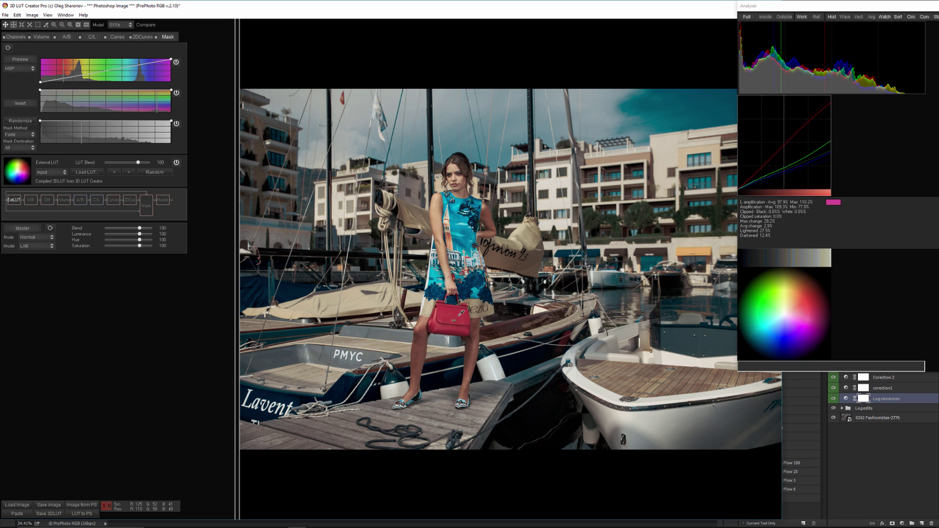
{"action": "left_click", "coordinate": [464, 322]}
{"action": "left_click", "coordinate": [463, 322], "text": "shift"}
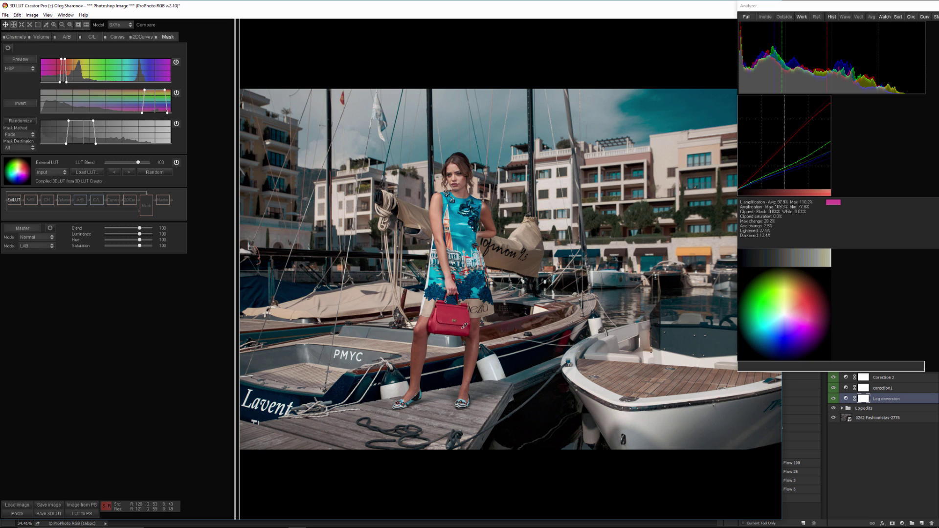
{"action": "left_click", "coordinate": [20, 60]}
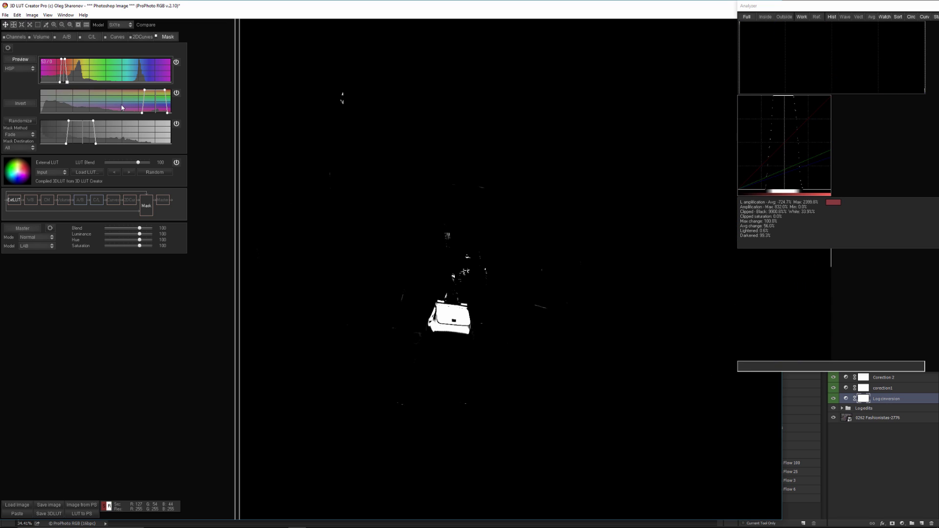
Widen the handbag mask's saturation and brightness falloff, invert the mask to exclude the bag, and compare before and after.
{"action": "left_click_drag", "start_coordinate": [143, 115], "coordinate": [124, 118]}
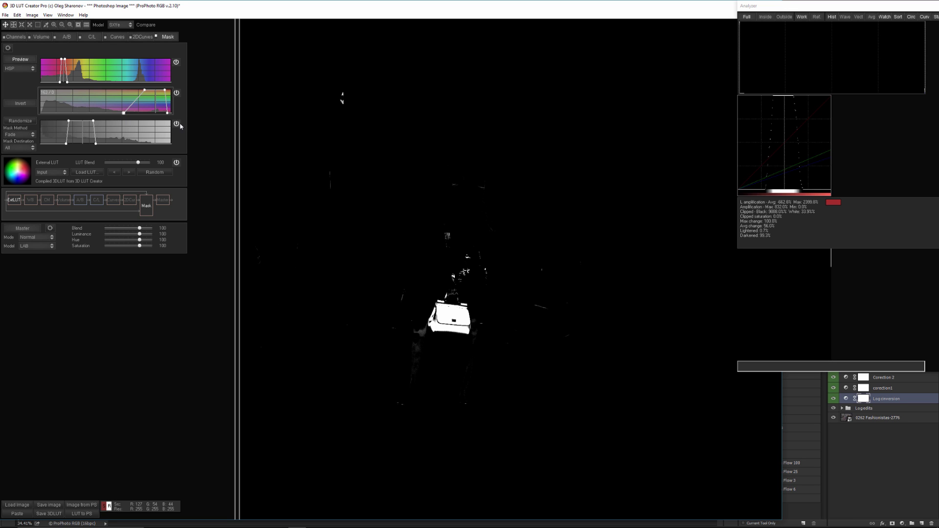
{"action": "left_click_drag", "start_coordinate": [124, 113], "coordinate": [92, 113]}
{"action": "left_click", "coordinate": [24, 62]}
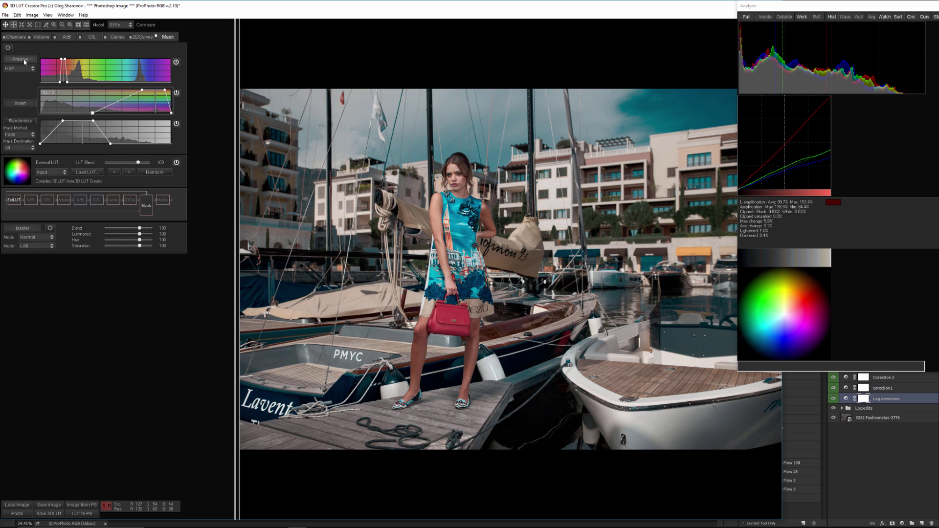
{"action": "left_click", "coordinate": [24, 104]}
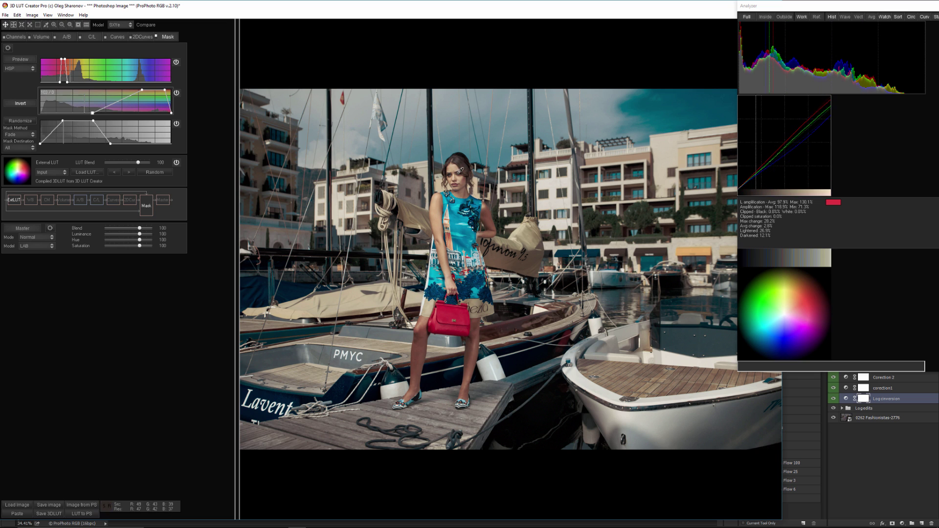
{"action": "key", "text": "space"}
{"action": "key", "text": "space"}
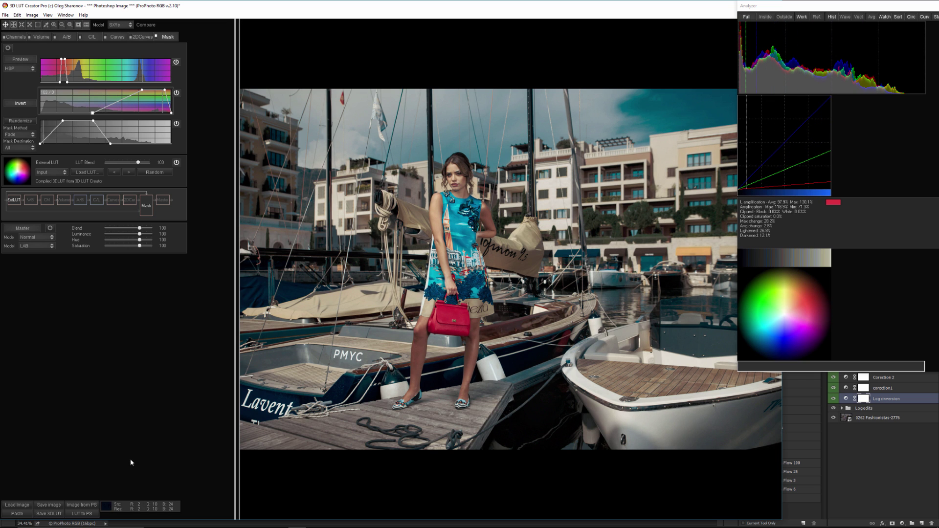
Send the LUT to Photoshop as a new Color Lookup layer and name it "Skin warmth".
{"action": "left_click", "coordinate": [90, 515]}
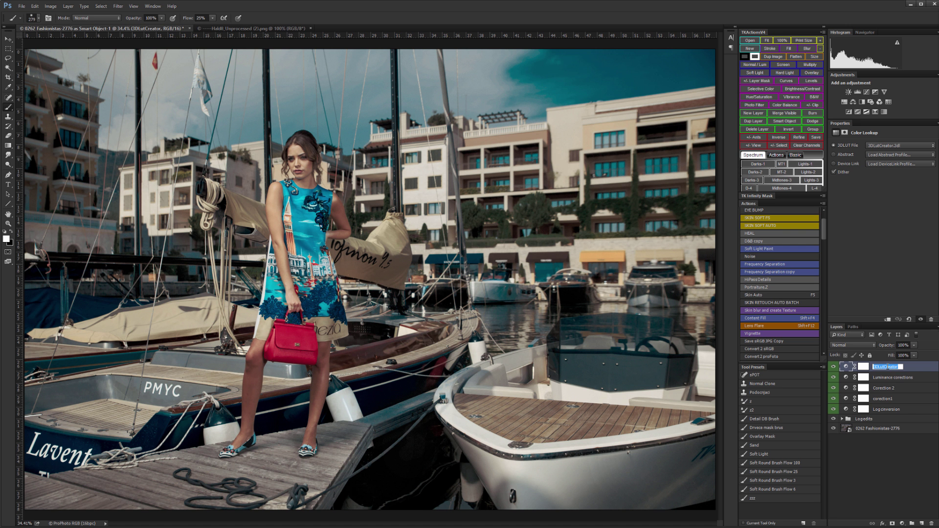
{"action": "type", "text": "Skin warmth"}
{"action": "key", "text": "Return"}
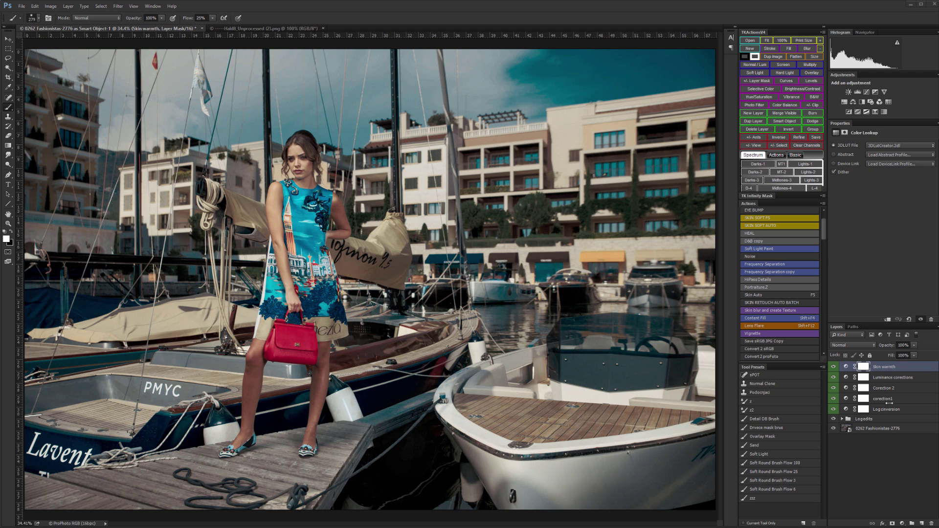
Group the four correction layers from Skin warmth down to correction1 and hide the group.
{"action": "left_click", "coordinate": [886, 400], "text": "shift"}
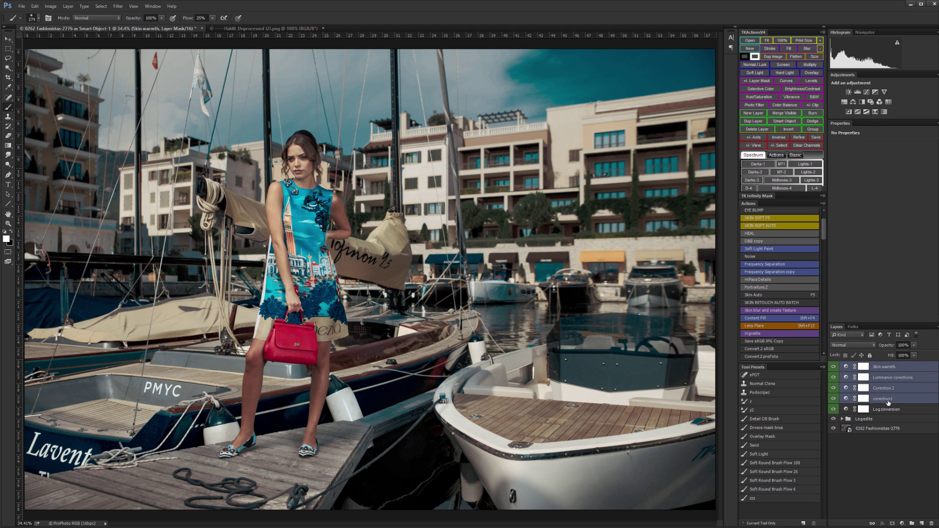
{"action": "key", "text": "ctrl+g"}
{"action": "left_click", "coordinate": [834, 366]}
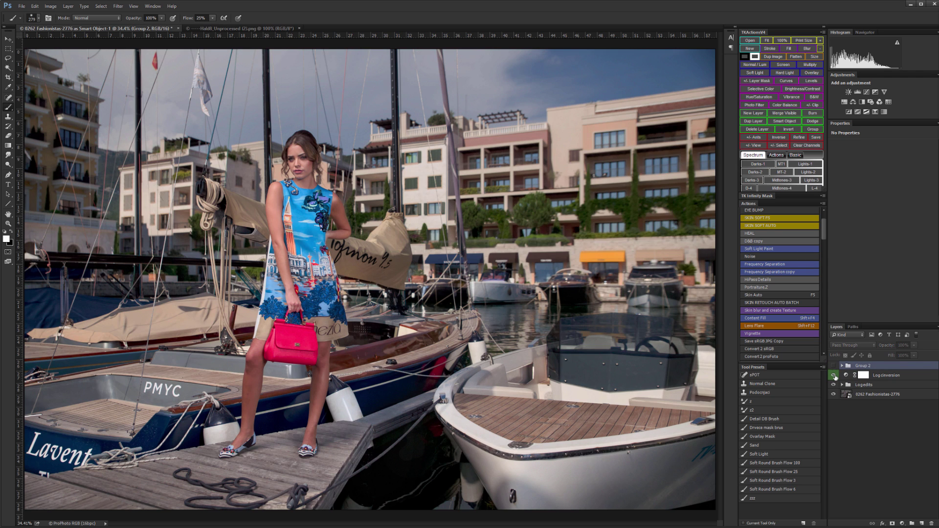
Show Group 2 again, expand its correction layers, and compare the image with and without the group.
{"action": "left_click", "coordinate": [834, 376]}
{"action": "left_click", "coordinate": [834, 366]}
{"action": "left_click", "coordinate": [842, 366]}
{"action": "left_click", "coordinate": [834, 366]}
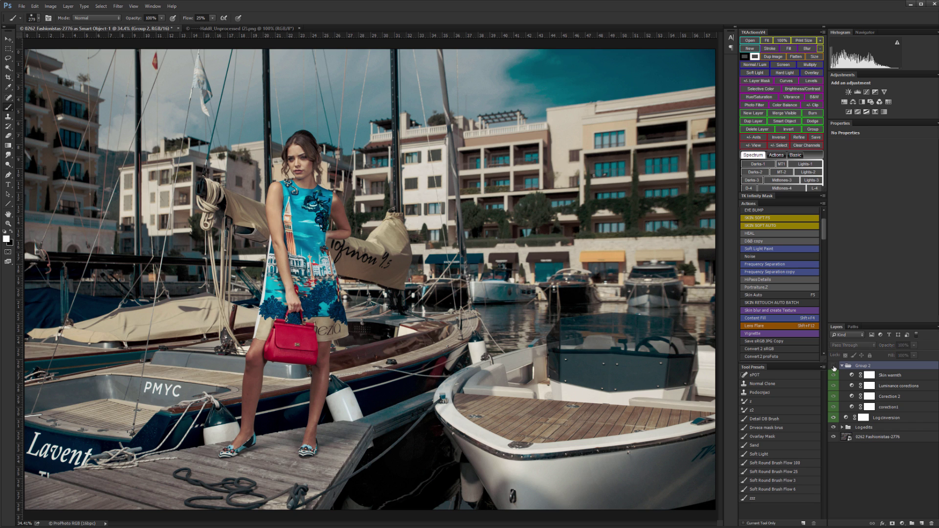
{"action": "left_click", "coordinate": [833, 366]}
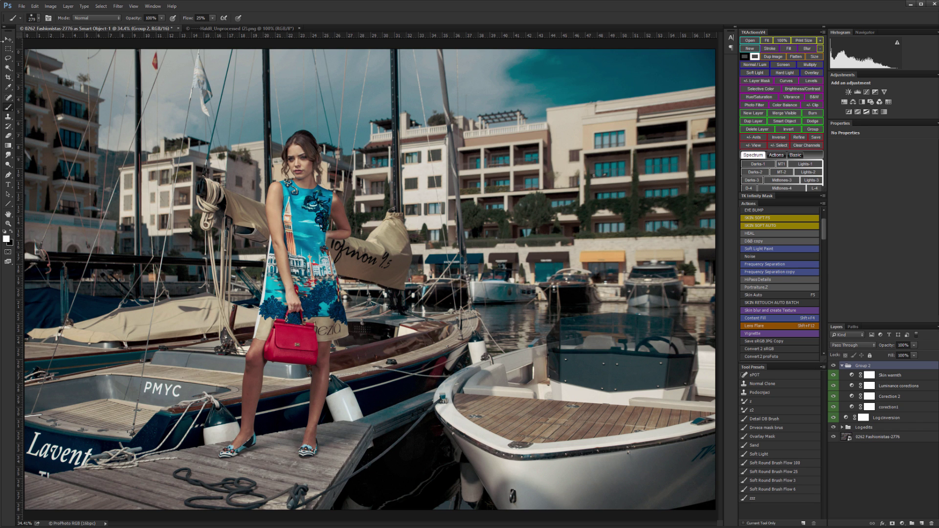
{"action": "key", "text": "v"}
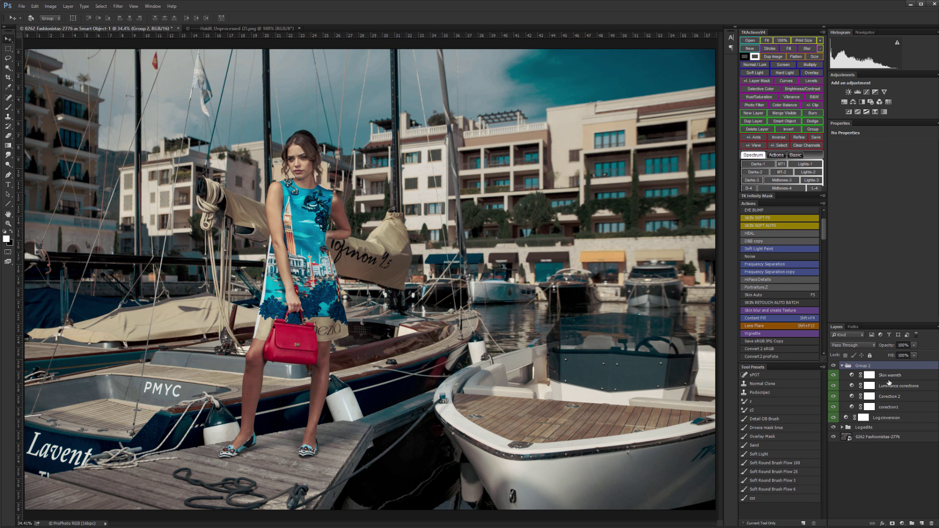
Review the correction layers inside Group 2, checking the effect of correction1 and Luminance corrections and the opacity option of individual layers.
{"action": "left_click", "coordinate": [888, 381]}
{"action": "left_click", "coordinate": [890, 396]}
{"action": "left_click", "coordinate": [890, 406]}
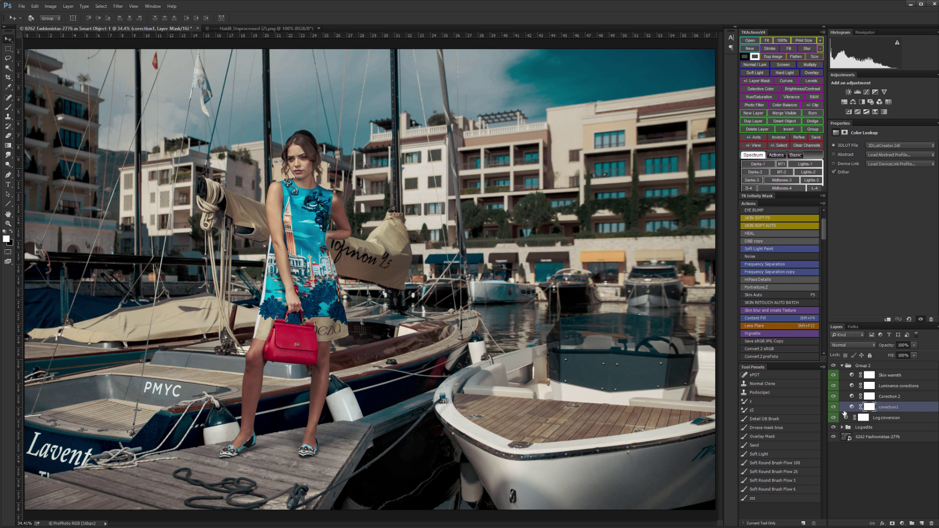
{"action": "left_click", "coordinate": [834, 407]}
{"action": "left_click", "coordinate": [834, 407]}
{"action": "left_click", "coordinate": [834, 386]}
{"action": "left_click", "coordinate": [894, 386]}
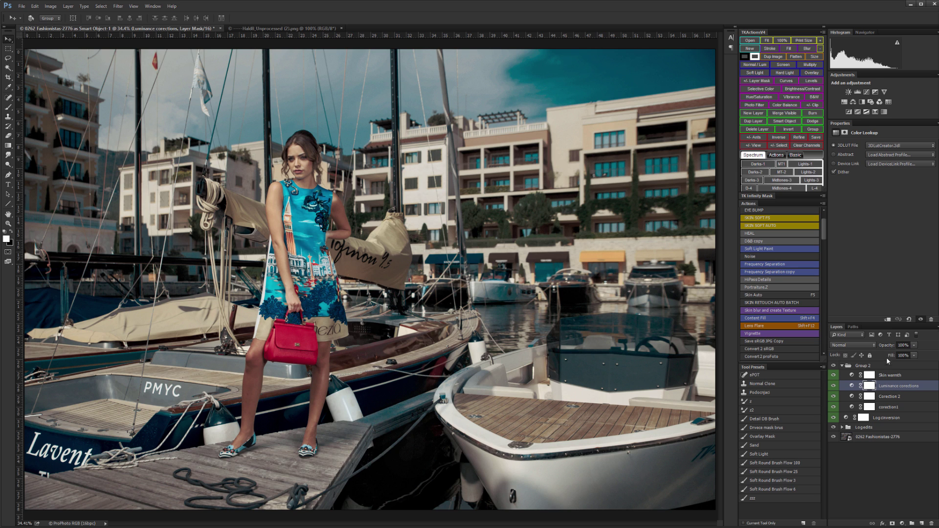
{"action": "left_click_drag", "start_coordinate": [888, 347], "coordinate": [882, 347]}
{"action": "left_click", "coordinate": [881, 375]}
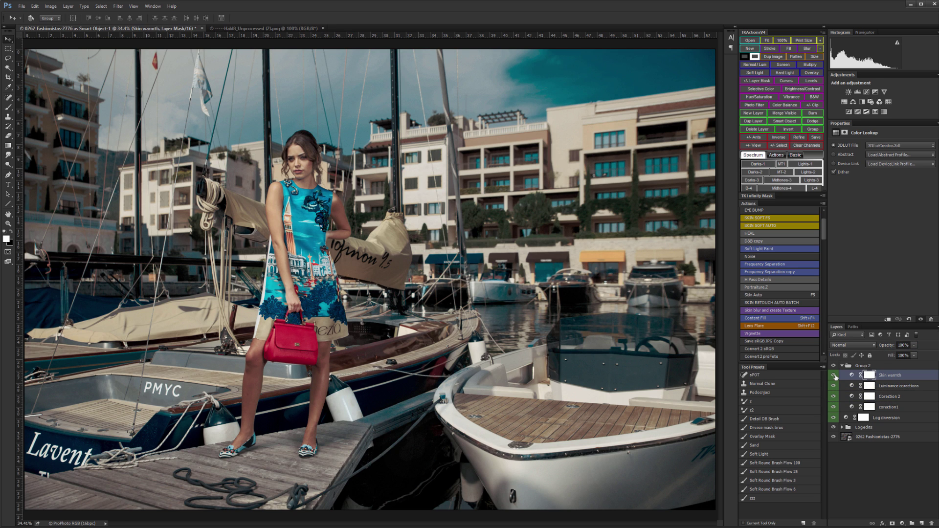
{"action": "left_click", "coordinate": [883, 376]}
{"action": "mouse_move", "coordinate": [888, 347]}
{"action": "left_mouse_down"}
{"action": "mouse_move", "coordinate": [842, 350]}
{"action": "mouse_move", "coordinate": [884, 352]}
{"action": "left_mouse_up"}
Duplicate the base photo 0262 Fashionistas-2776 as an independent new smart object via copy.
{"action": "left_click", "coordinate": [888, 437]}
{"action": "right_click", "coordinate": [891, 440]}
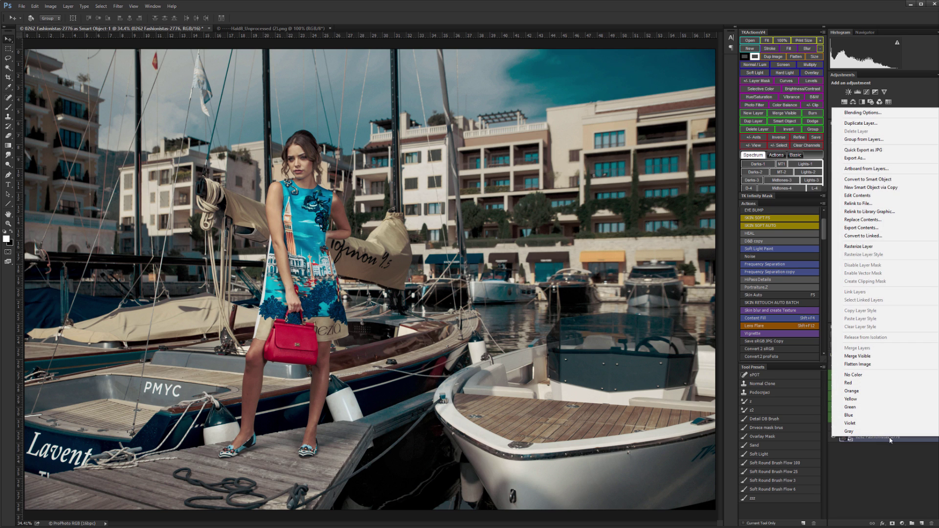
{"action": "left_click", "coordinate": [894, 188]}
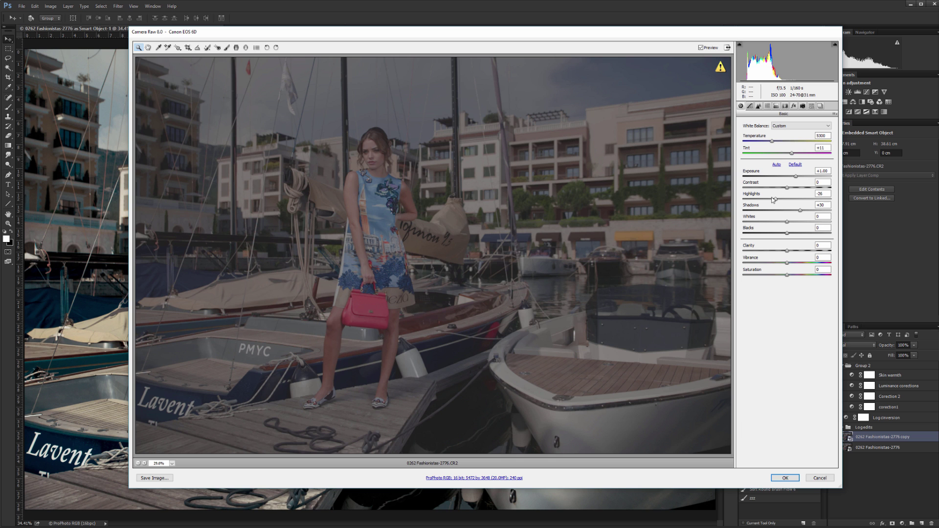
In the copy's Camera Raw settings, lower the highlights strongly and set Shadows to +63 and Whites to -37.
{"action": "left_click_drag", "start_coordinate": [773, 199], "coordinate": [816, 210]}
{"action": "left_click_drag", "start_coordinate": [759, 199], "coordinate": [752, 200]}
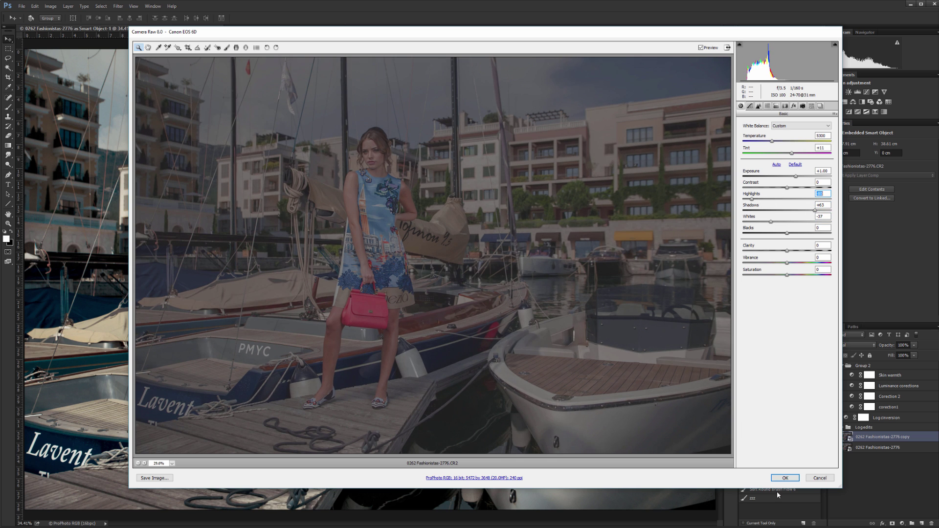
{"action": "left_click", "coordinate": [784, 478]}
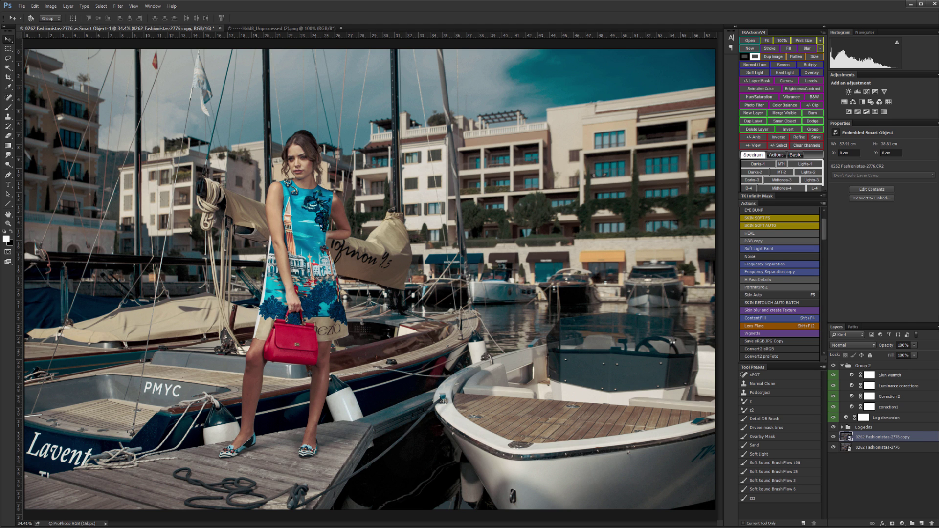
Add a black layer mask to the smart object copy and paint white over the area around the model's legs.
{"action": "left_click", "coordinate": [893, 523], "text": "alt"}
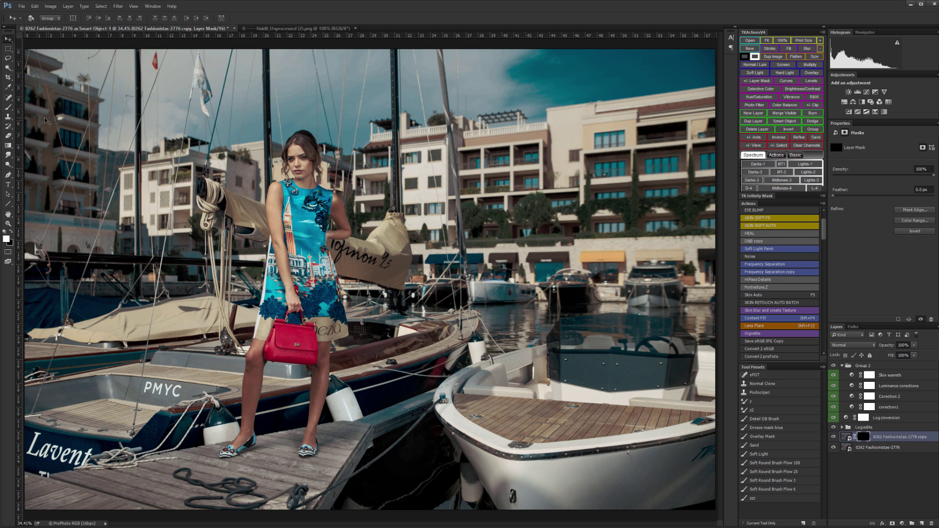
{"action": "left_click", "coordinate": [8, 107]}
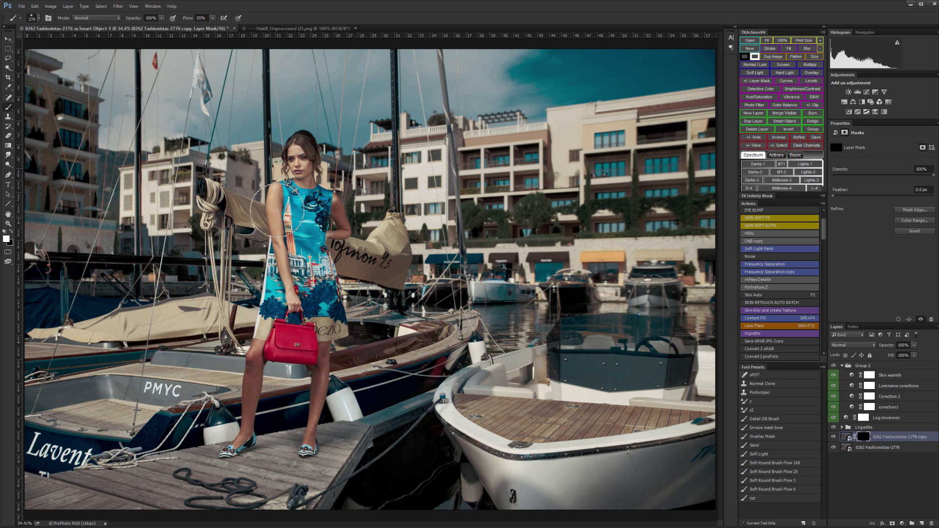
{"action": "mouse_move", "coordinate": [242, 383]}
{"action": "left_mouse_down"}
{"action": "mouse_move", "coordinate": [253, 412]}
{"action": "mouse_move", "coordinate": [313, 406]}
{"action": "mouse_move", "coordinate": [352, 386]}
{"action": "left_mouse_up"}
Enlarge the brush, paint more of the copy's mask around the sail and boats beside the model, and check the effect.
{"action": "key", "text": "bracketright"}
{"action": "key", "text": "bracketright"}
{"action": "key", "text": "bracketright"}
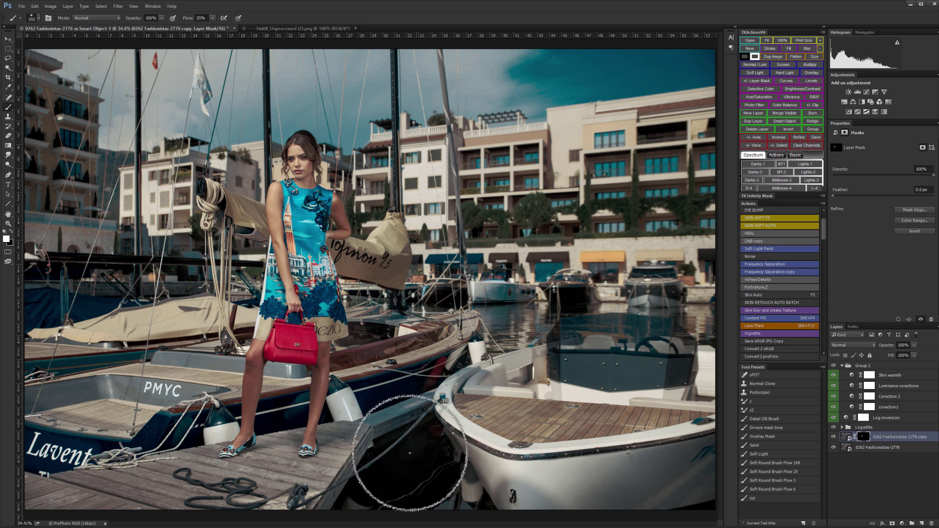
{"action": "right_click", "coordinate": [405, 258], "text": "alt"}
{"action": "mouse_move", "coordinate": [366, 234]}
{"action": "left_mouse_down"}
{"action": "mouse_move", "coordinate": [377, 236]}
{"action": "mouse_move", "coordinate": [378, 252]}
{"action": "mouse_move", "coordinate": [430, 274]}
{"action": "left_mouse_up"}
{"action": "left_click", "coordinate": [835, 436]}
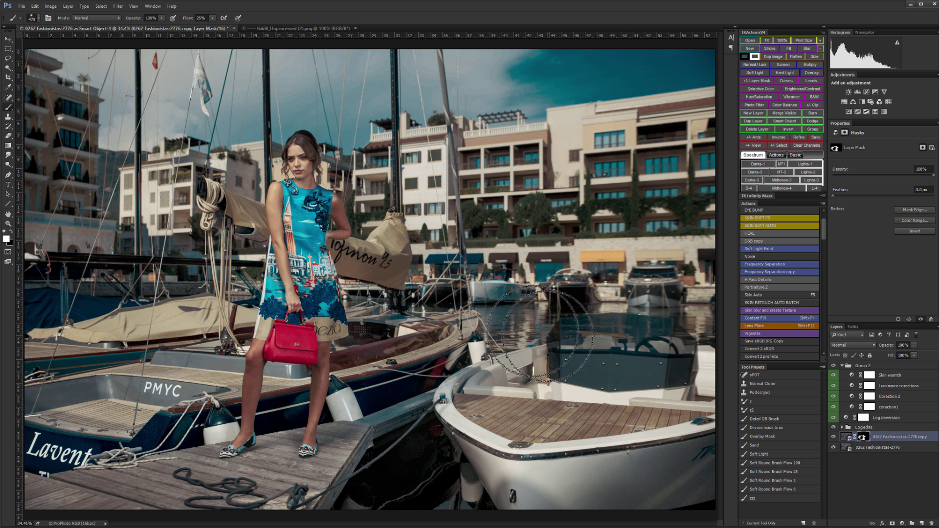
{"action": "right_click", "coordinate": [375, 303], "text": "alt"}
{"action": "left_click_drag", "start_coordinate": [374, 303], "coordinate": [362, 304]}
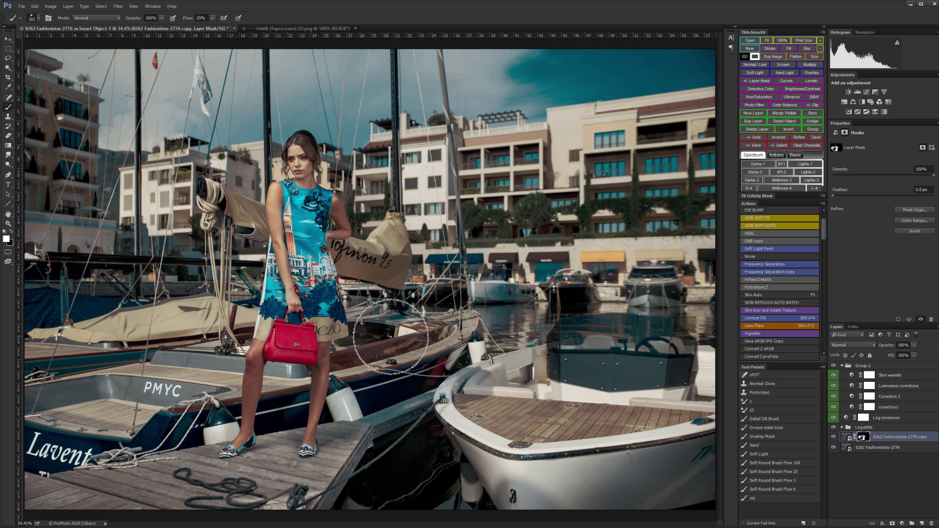
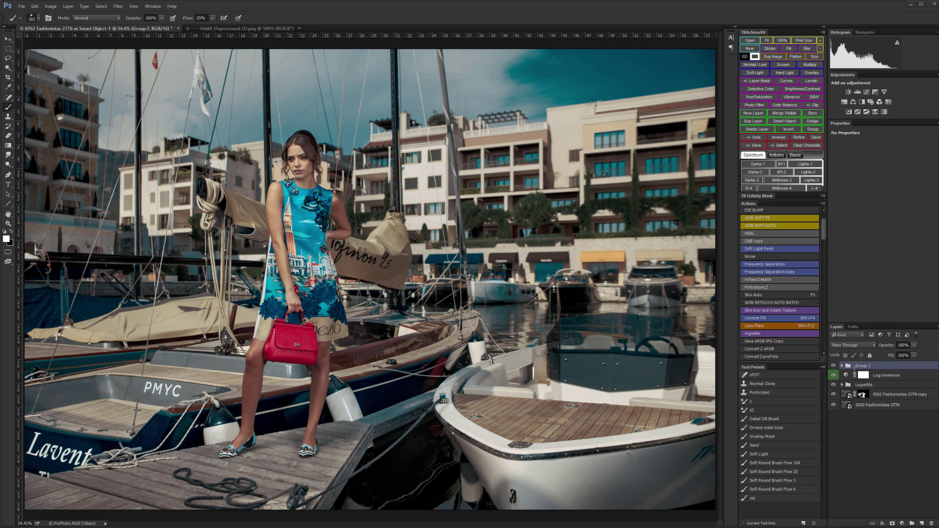
Inspect the layers in Group 2 once more, comparing the image with and without Correction 2 and Luminance corrections, and collapse the group.
{"action": "left_click", "coordinate": [842, 366]}
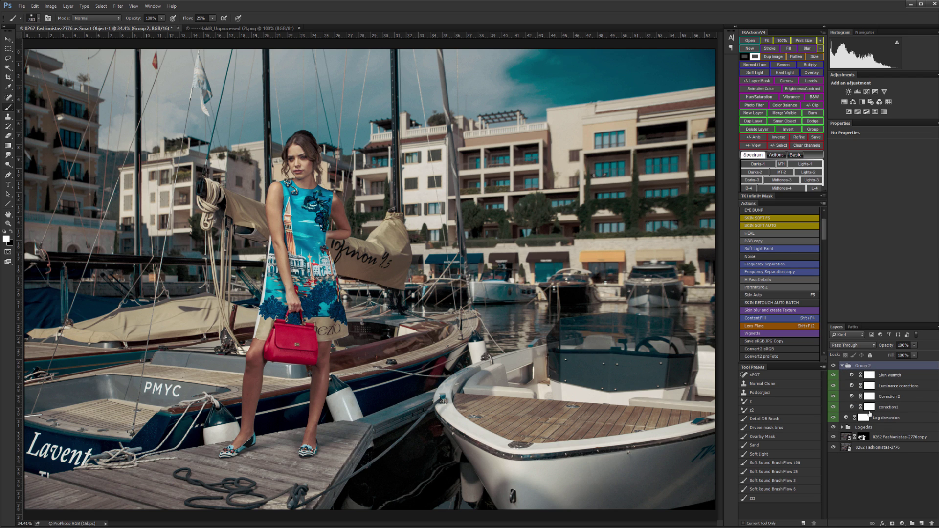
{"action": "left_click", "coordinate": [891, 387]}
{"action": "left_click", "coordinate": [891, 375]}
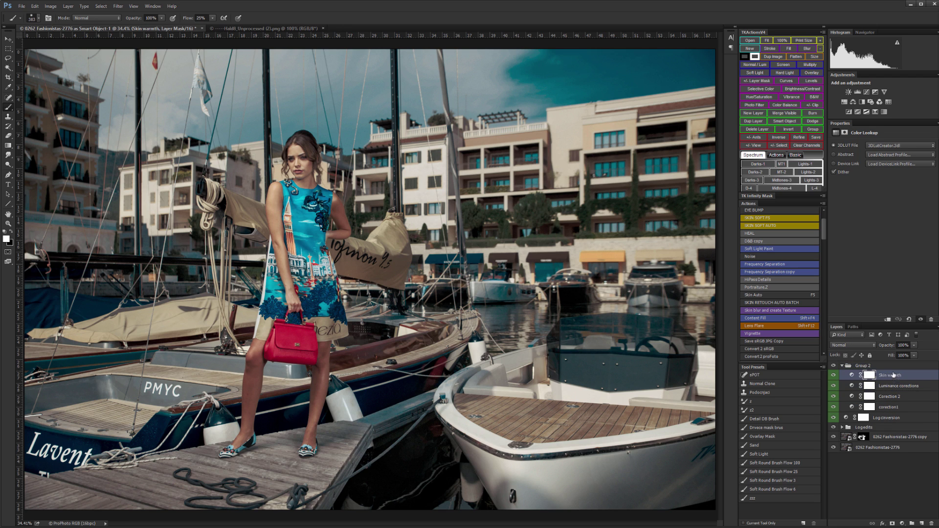
{"action": "left_click", "coordinate": [892, 368]}
{"action": "left_click", "coordinate": [891, 397]}
{"action": "left_click", "coordinate": [834, 397]}
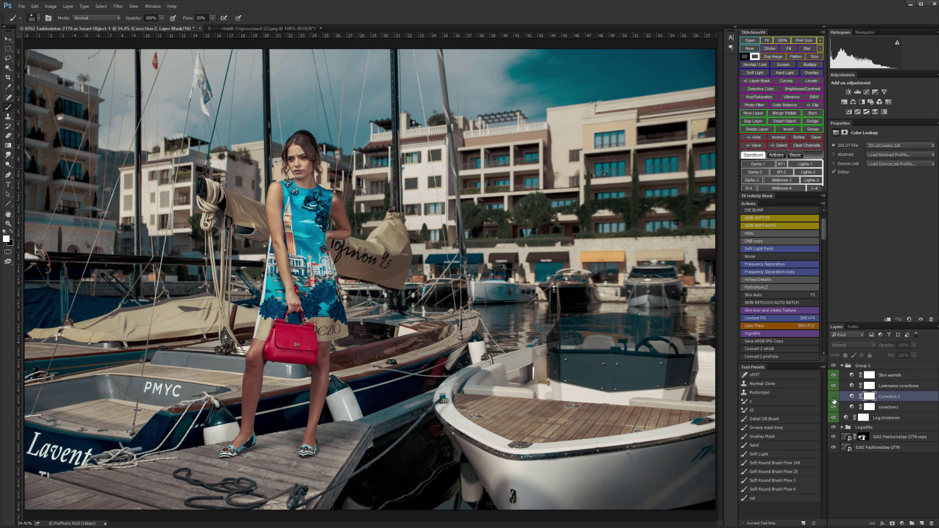
{"action": "left_click", "coordinate": [834, 397]}
{"action": "left_click", "coordinate": [834, 386]}
{"action": "left_click", "coordinate": [834, 387]}
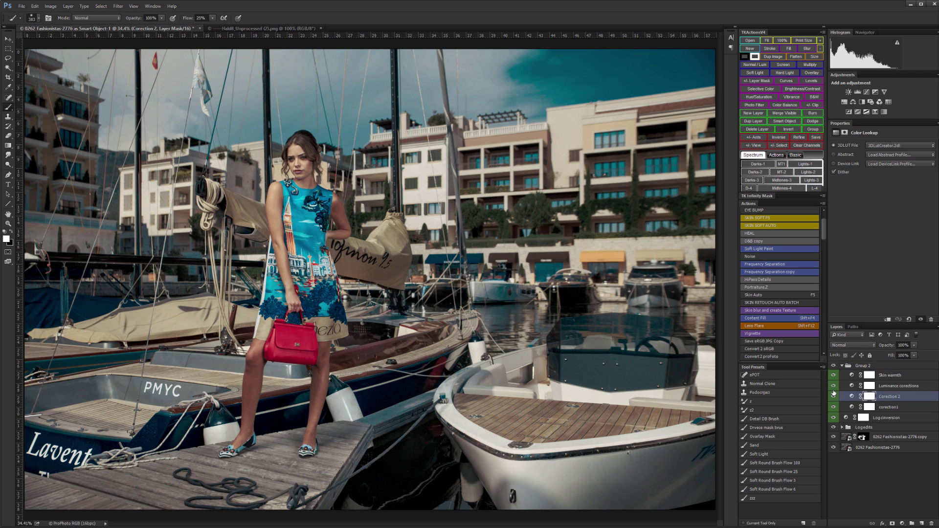
{"action": "left_click", "coordinate": [866, 367]}
{"action": "left_click", "coordinate": [842, 366]}
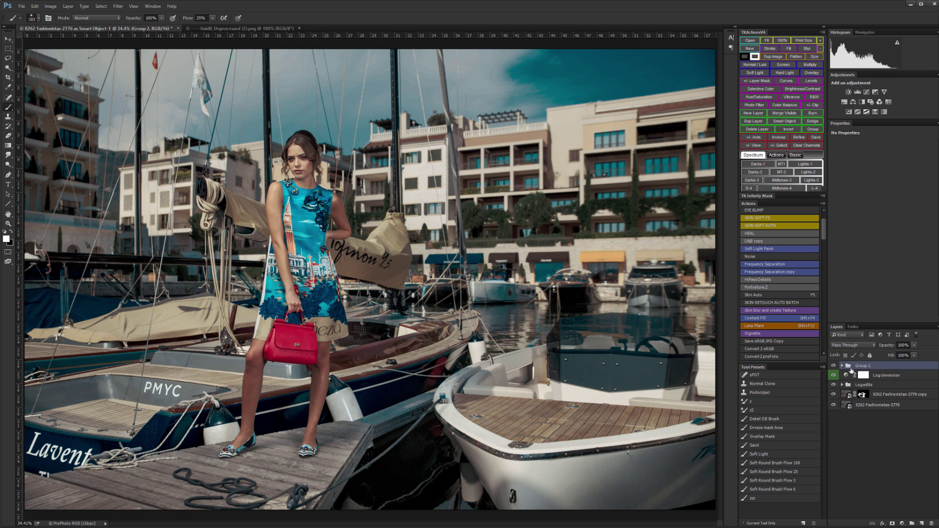
Copy Group 2 onto the HaldB_Unprocessed (2).png image and flatten that document.
{"action": "left_click", "coordinate": [8, 39]}
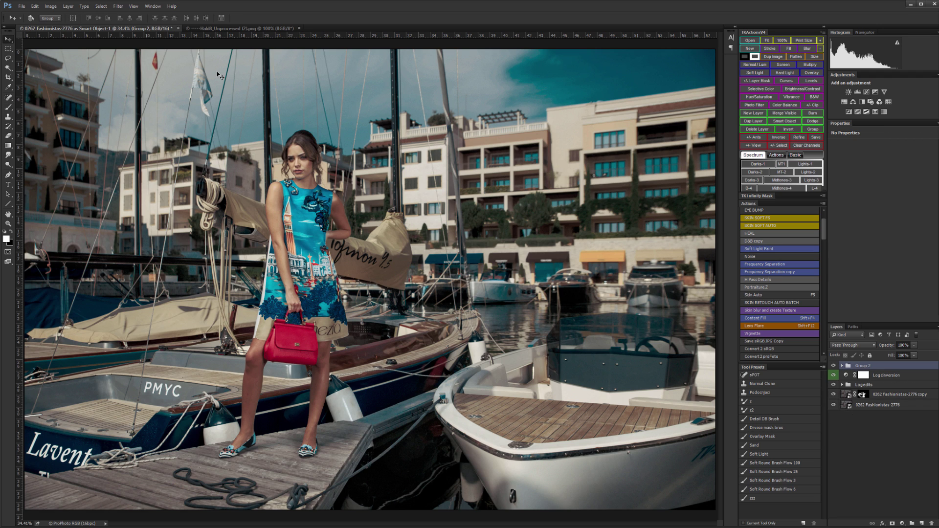
{"action": "left_click", "coordinate": [234, 30]}
{"action": "left_click_drag", "start_coordinate": [234, 30], "coordinate": [325, 256]}
{"action": "key", "text": "Return"}
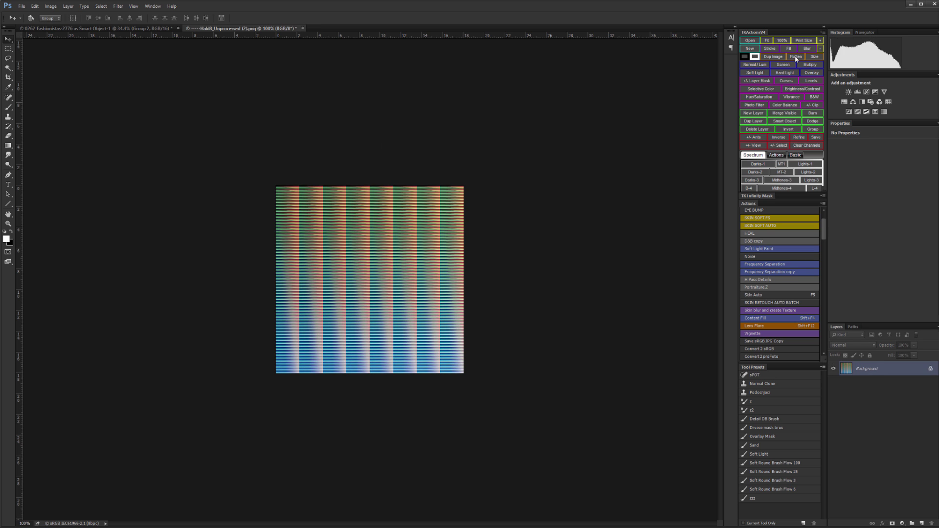
Save the graded Hald image to the Desktop as a PNG named "Color Grading" with no compression or interlacing.
{"action": "left_click", "coordinate": [21, 6]}
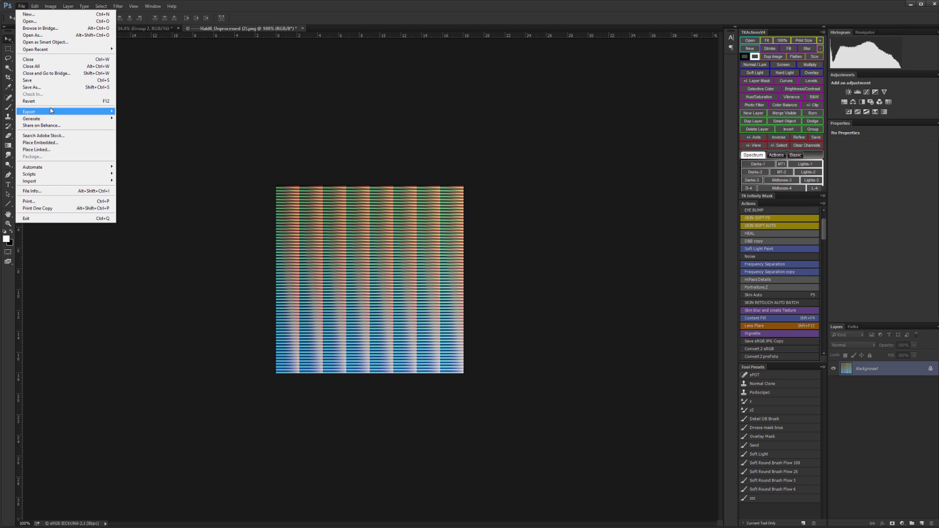
{"action": "left_click", "coordinate": [49, 91]}
{"action": "type", "text": "Color Grading"}
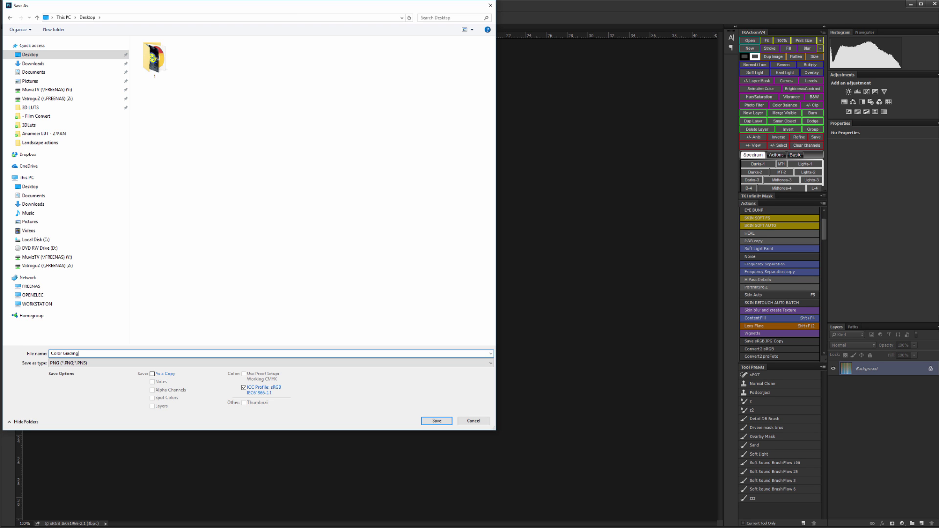
{"action": "key", "text": "Return"}
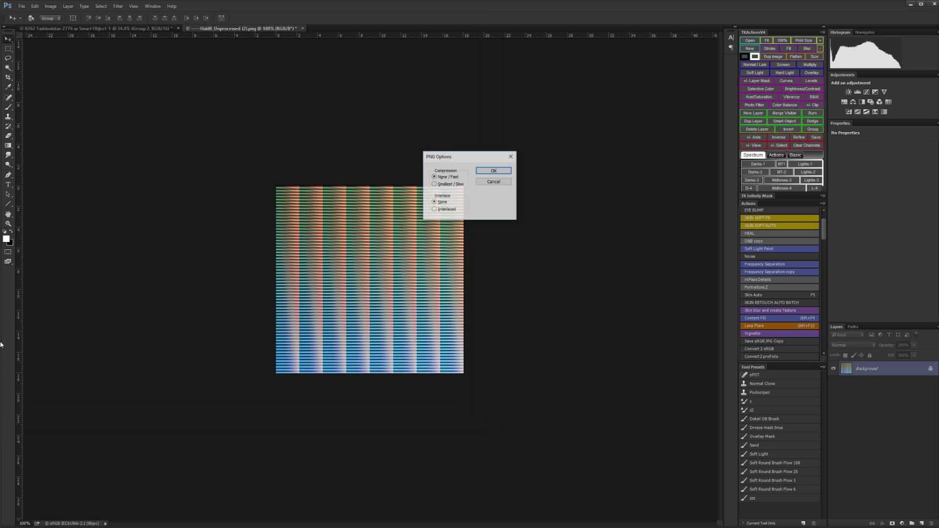
{"action": "left_click", "coordinate": [504, 171]}
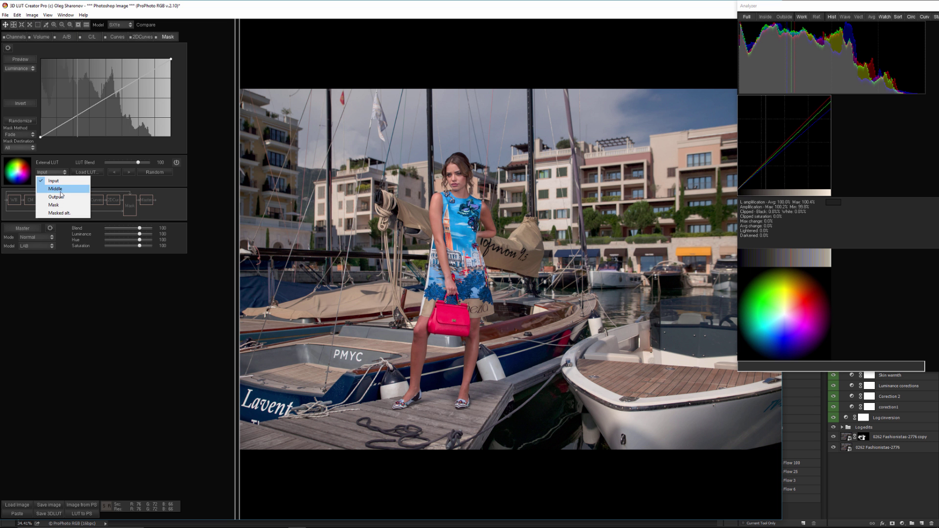
In 3D LUT Creator, load the Color Grading PNG as the external LUT and set the Master luminance and saturation to 84.
{"action": "left_click", "coordinate": [55, 189]}
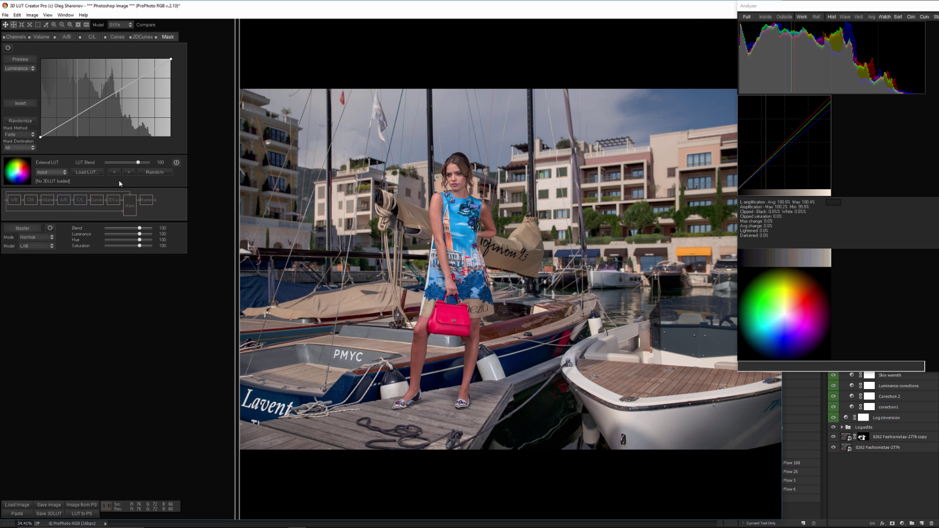
{"action": "left_click", "coordinate": [95, 172]}
{"action": "double_click", "coordinate": [191, 81]}
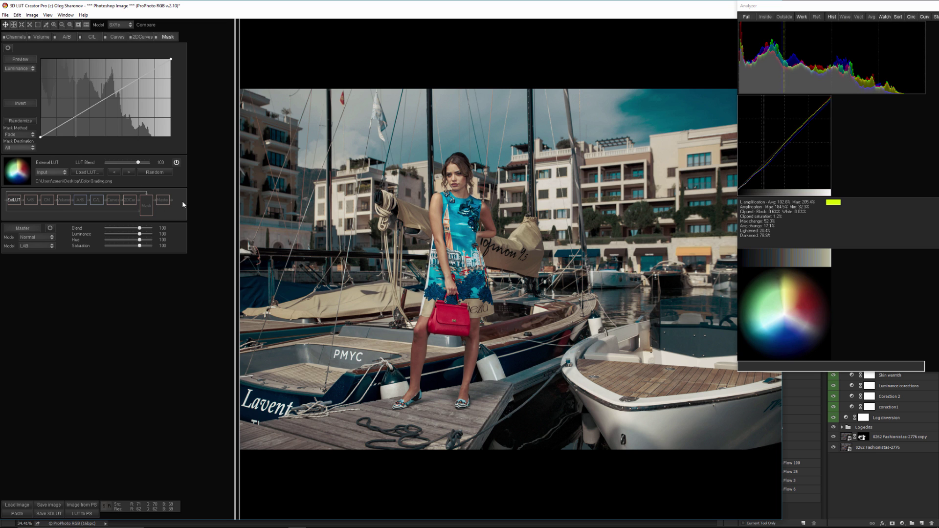
{"action": "left_click_drag", "start_coordinate": [138, 237], "coordinate": [138, 249]}
Smooth the external LUT using the Smooth All method with 14 iterations, toggling Protect neutrals before applying.
{"action": "left_click", "coordinate": [17, 14]}
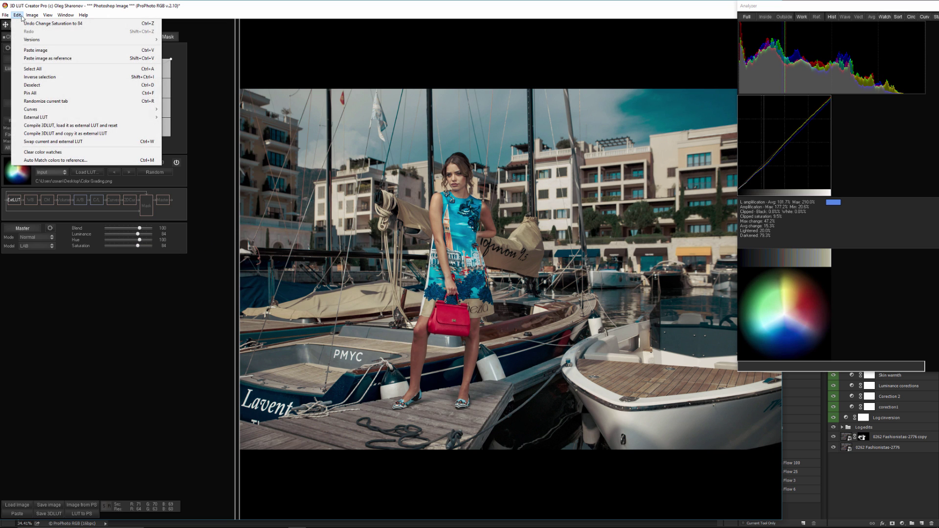
{"action": "mouse_move", "coordinate": [54, 116]}
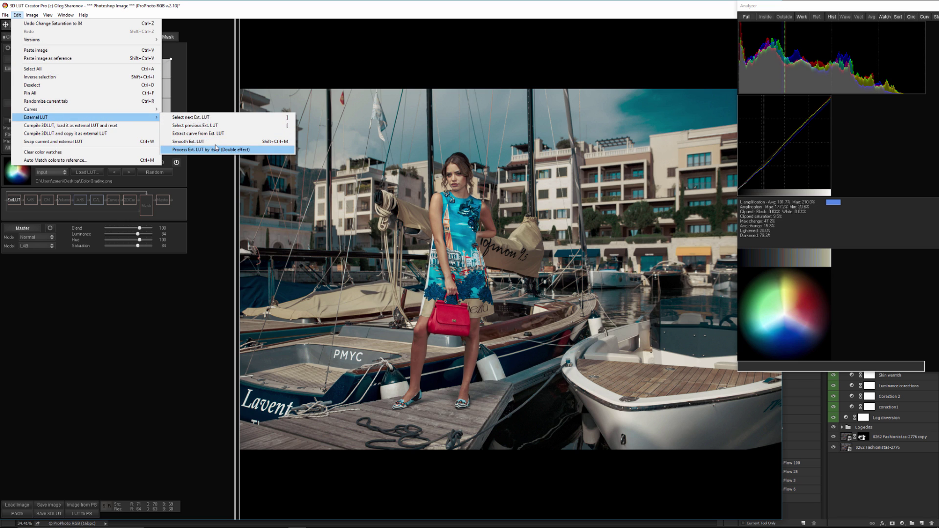
{"action": "left_click", "coordinate": [216, 149]}
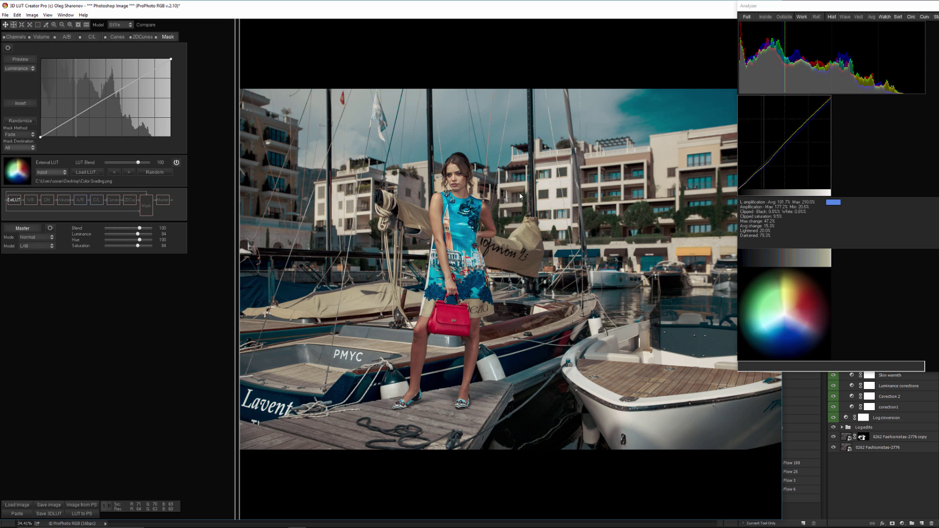
{"action": "key", "text": "ctrl+f"}
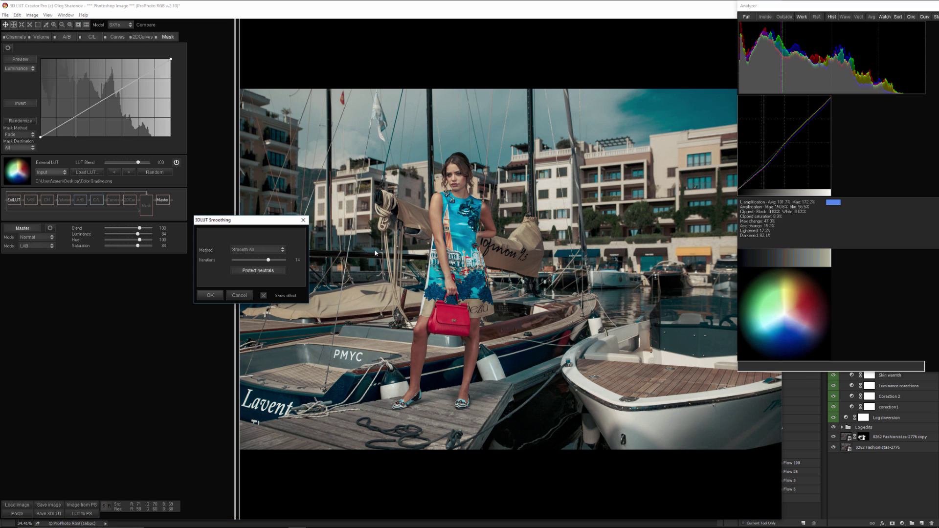
{"action": "left_click", "coordinate": [277, 270]}
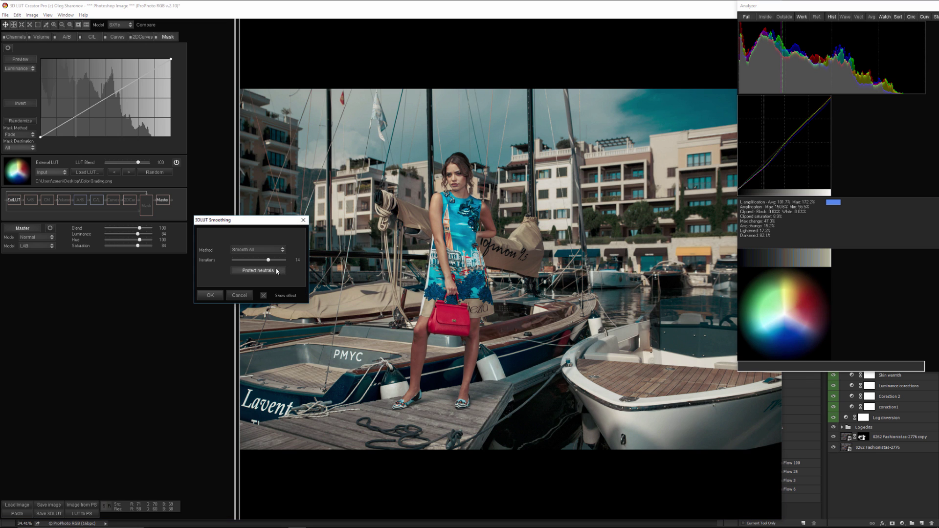
{"action": "left_click", "coordinate": [210, 295]}
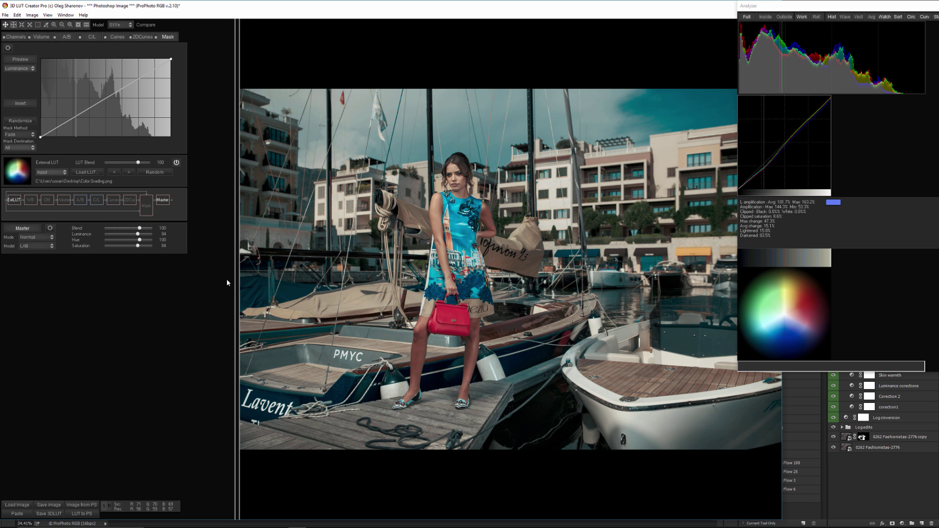
Extract the curve from the external LUT and display the resulting RGB curves.
{"action": "left_click", "coordinate": [16, 14]}
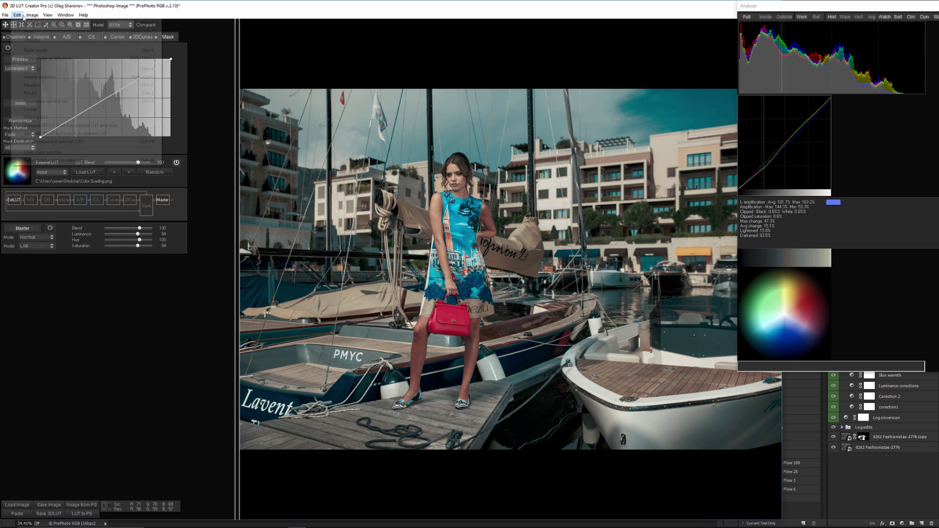
{"action": "mouse_move", "coordinate": [57, 118]}
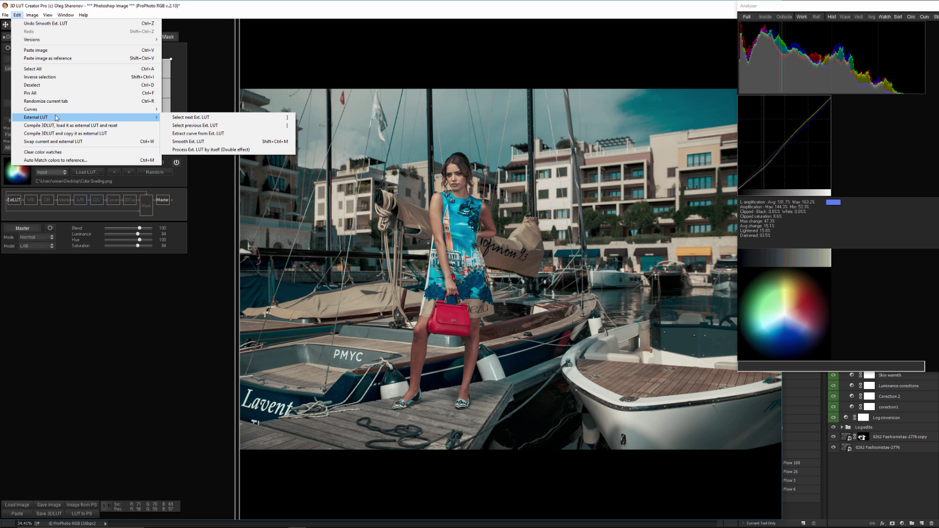
{"action": "left_click", "coordinate": [199, 133]}
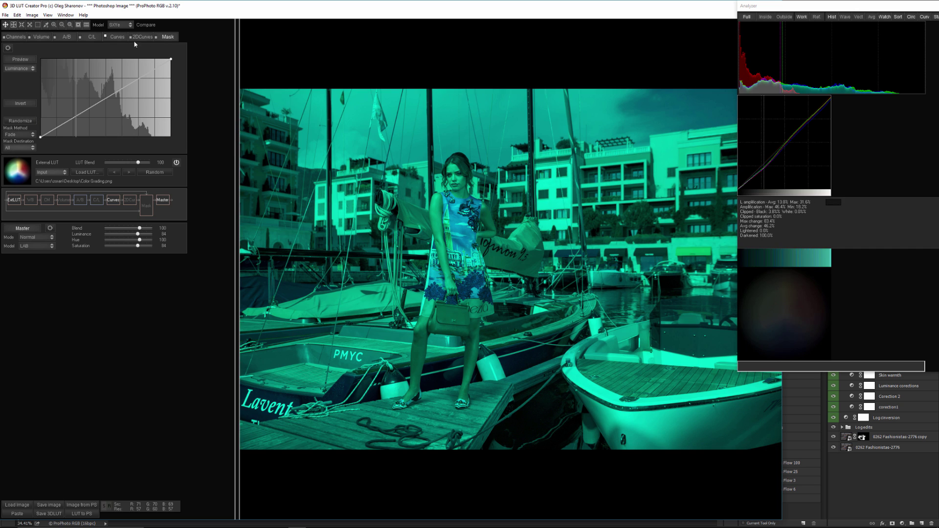
{"action": "left_click", "coordinate": [120, 38]}
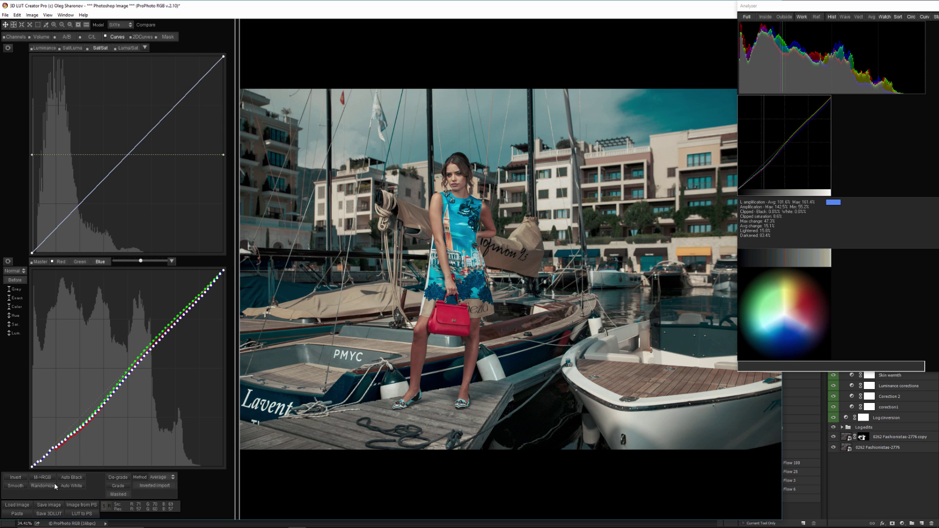
Lift the shadows of the extracted curves, then compile the 3DLUT as the external LUT with a reset.
{"action": "left_click", "coordinate": [73, 480]}
{"action": "left_click", "coordinate": [40, 262]}
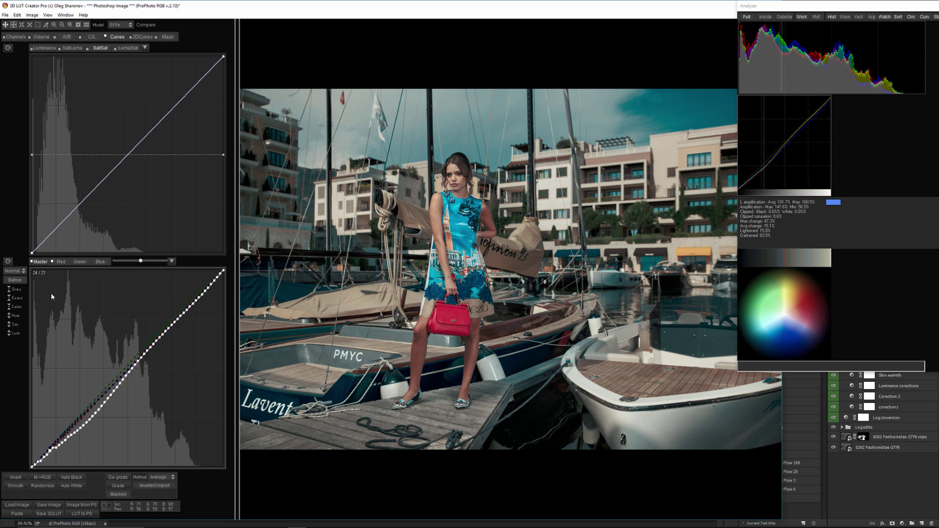
{"action": "left_click_drag", "start_coordinate": [91, 419], "coordinate": [92, 414]}
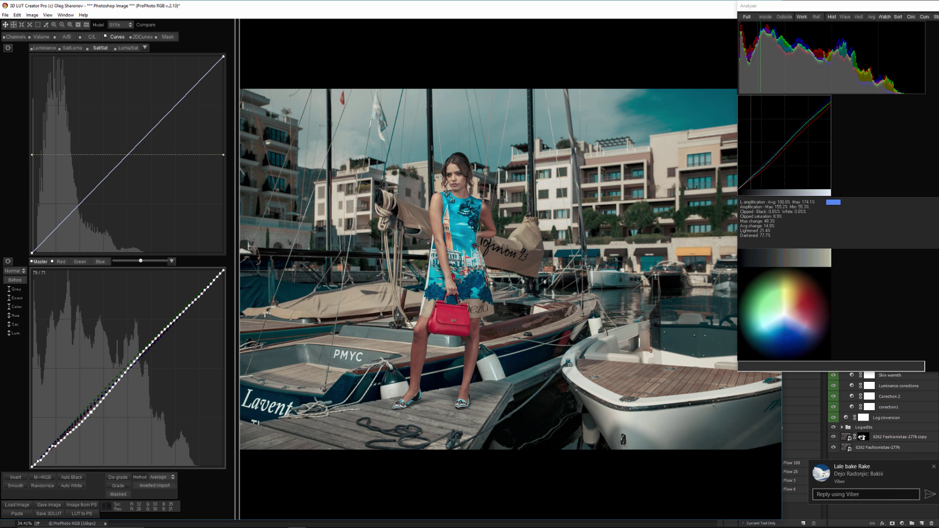
{"action": "left_click", "coordinate": [18, 15]}
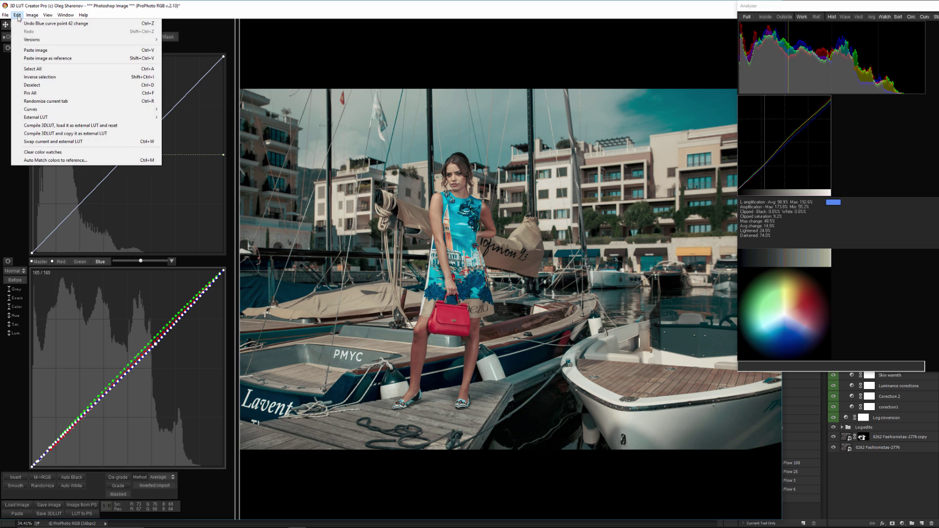
{"action": "left_click", "coordinate": [51, 125]}
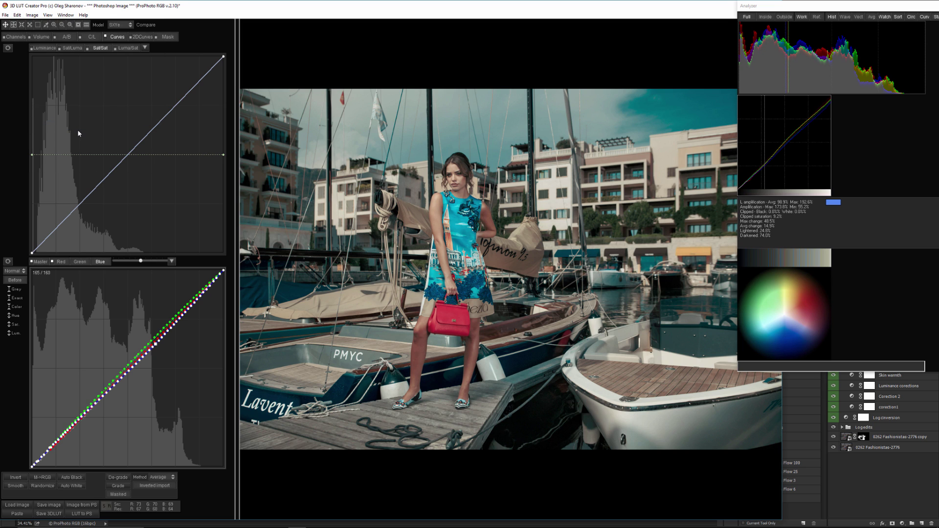
Switch the curves to CMYK2 mode, lower the yellow curve's upper end and anchor its midtone and shadow points.
{"action": "left_click", "coordinate": [13, 272]}
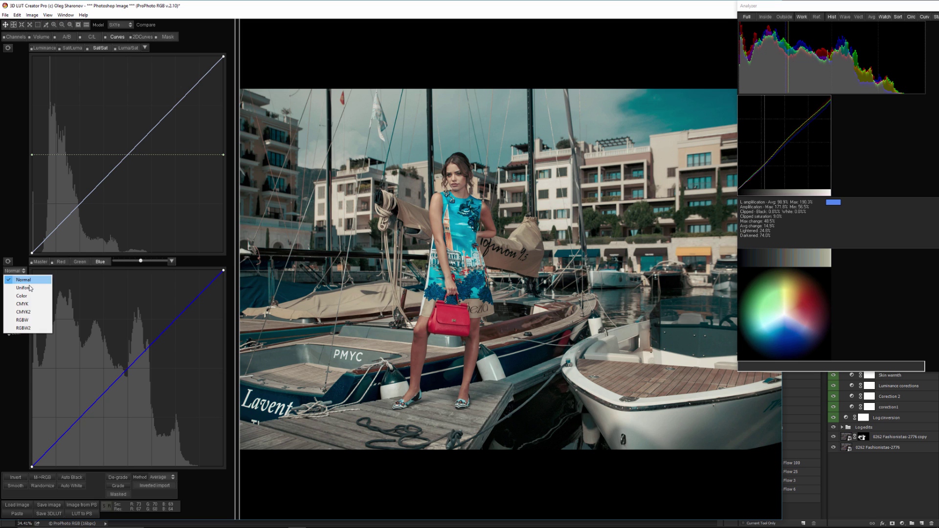
{"action": "left_click", "coordinate": [40, 316]}
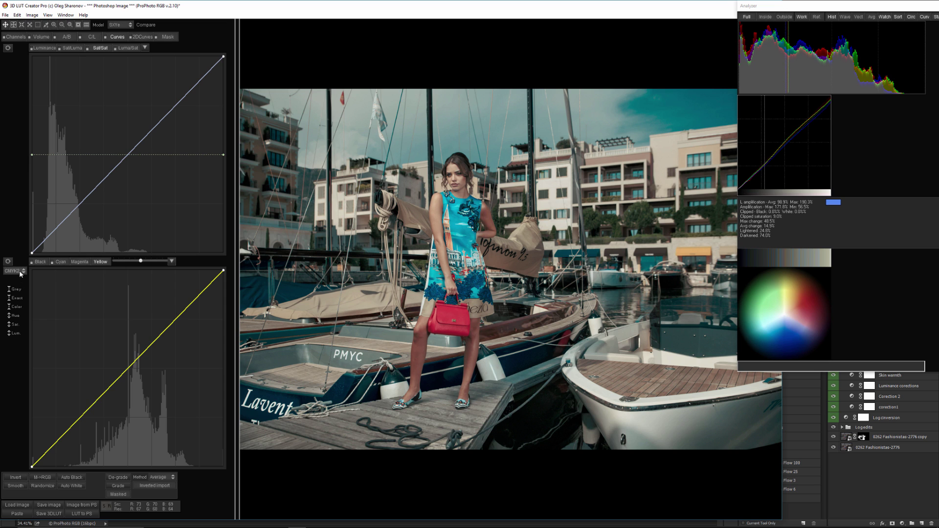
{"action": "left_click_drag", "start_coordinate": [224, 270], "coordinate": [228, 280]}
{"action": "left_click", "coordinate": [130, 372]}
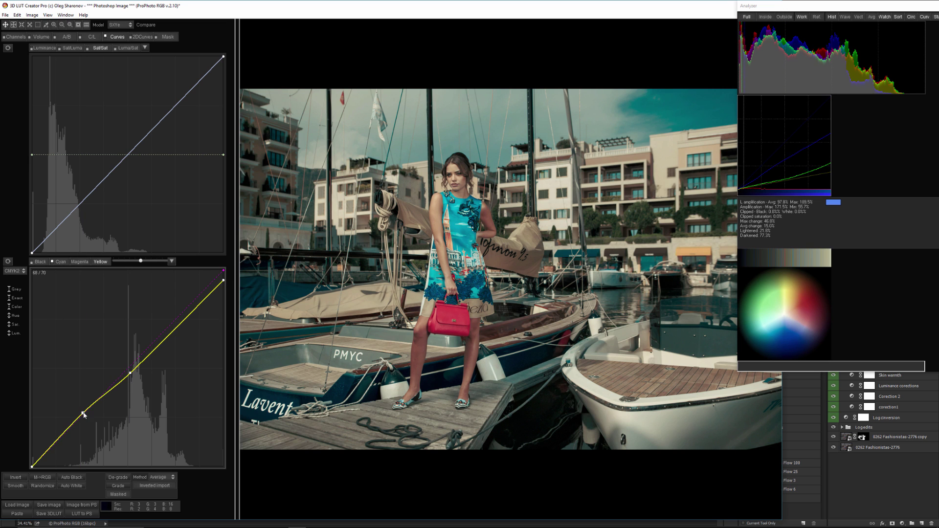
{"action": "mouse_move", "coordinate": [84, 413]}
{"action": "left_mouse_down"}
{"action": "mouse_move", "coordinate": [90, 425]}
{"action": "mouse_move", "coordinate": [84, 418]}
{"action": "left_mouse_up"}
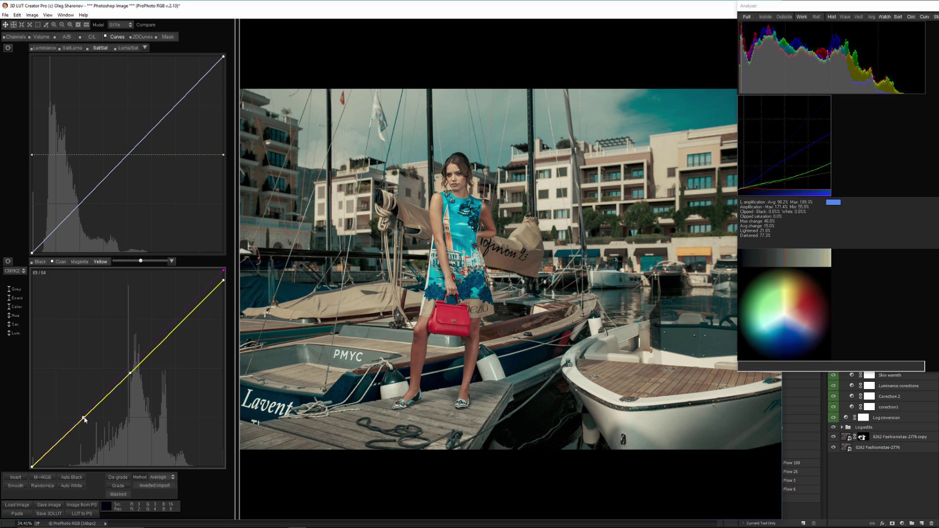
Anchor the magenta curve's midtones and lower its shadow point to about 72 / 64.
{"action": "left_click", "coordinate": [80, 263]}
{"action": "left_click_drag", "start_coordinate": [137, 361], "coordinate": [138, 360]}
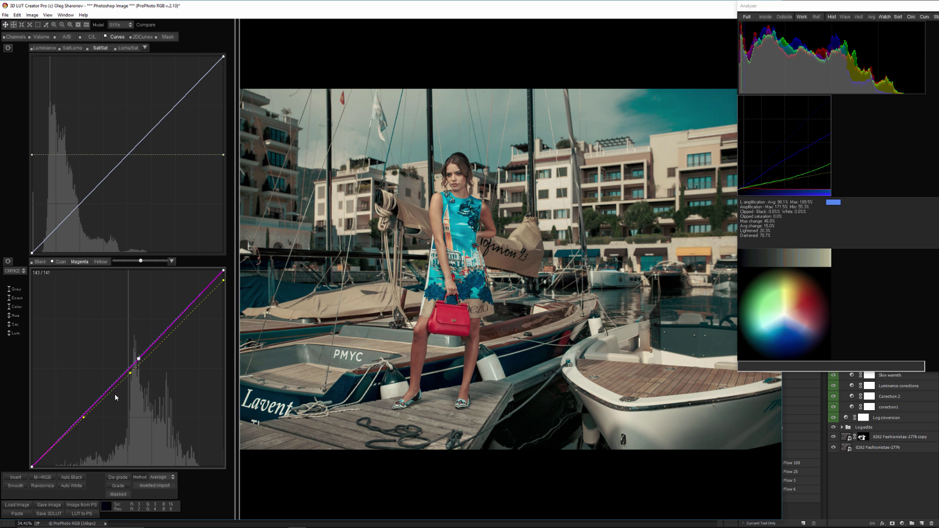
{"action": "left_click_drag", "start_coordinate": [84, 415], "coordinate": [86, 419]}
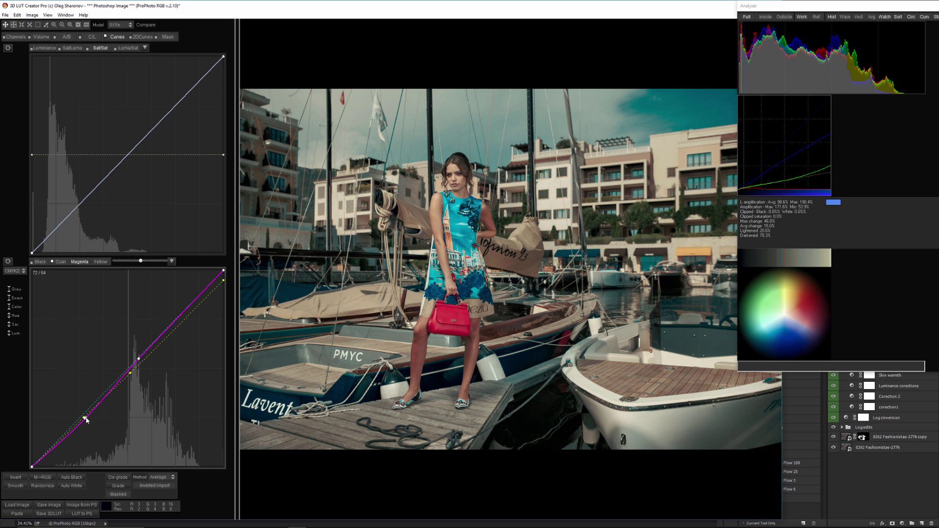
Set the Master hue to 84 and shift the cyan-blue node of the A/B color grid toward blue.
{"action": "left_click", "coordinate": [167, 37]}
{"action": "left_click_drag", "start_coordinate": [139, 242], "coordinate": [138, 244]}
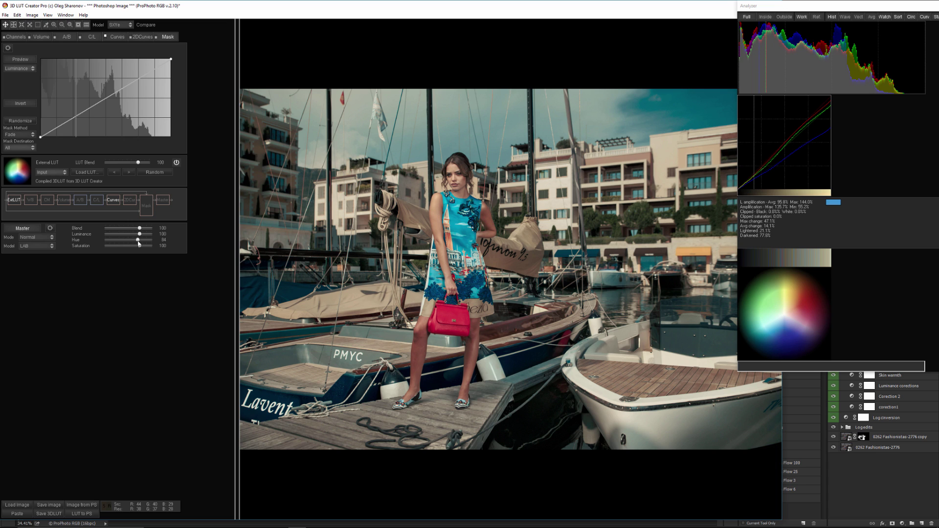
{"action": "left_click", "coordinate": [67, 37]}
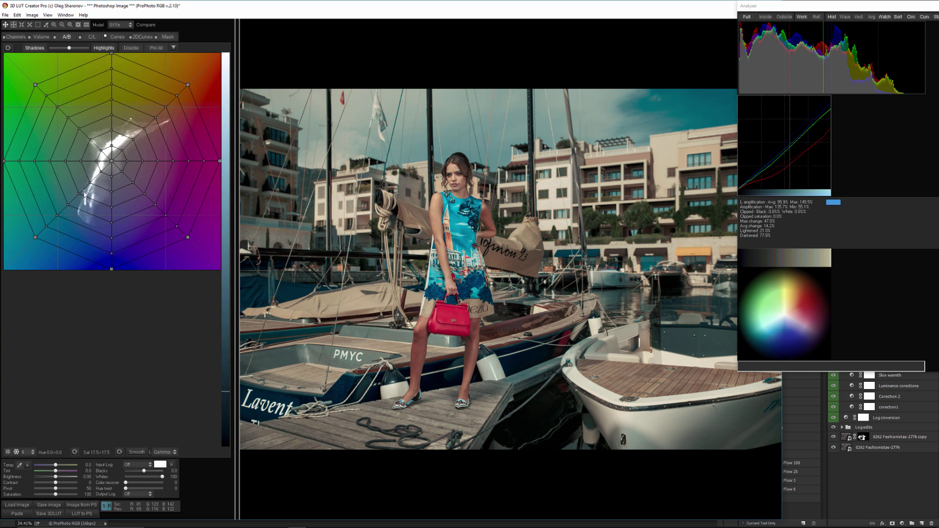
{"action": "left_click_drag", "start_coordinate": [84, 194], "coordinate": [103, 209]}
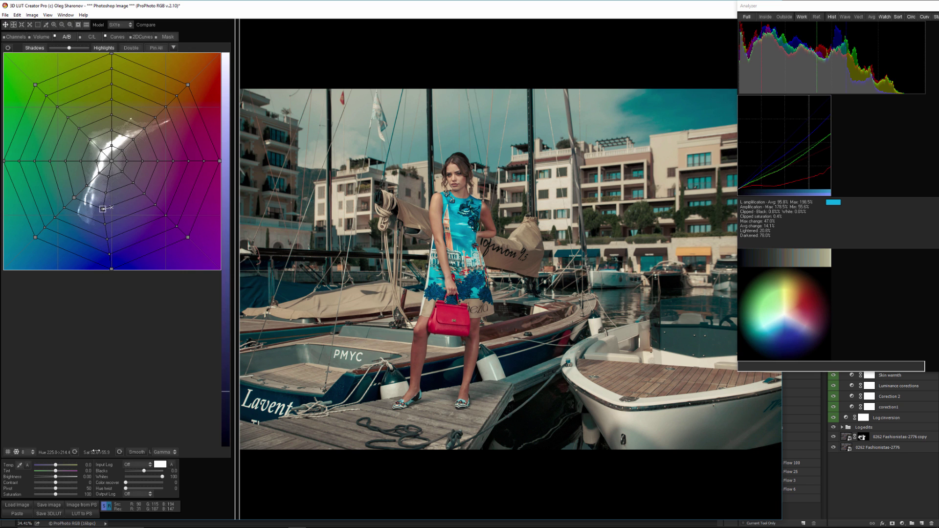
Send the LUT to Photoshop as a Color Grade Compiled layer above Group 2 and delete that group.
{"action": "left_click", "coordinate": [81, 514]}
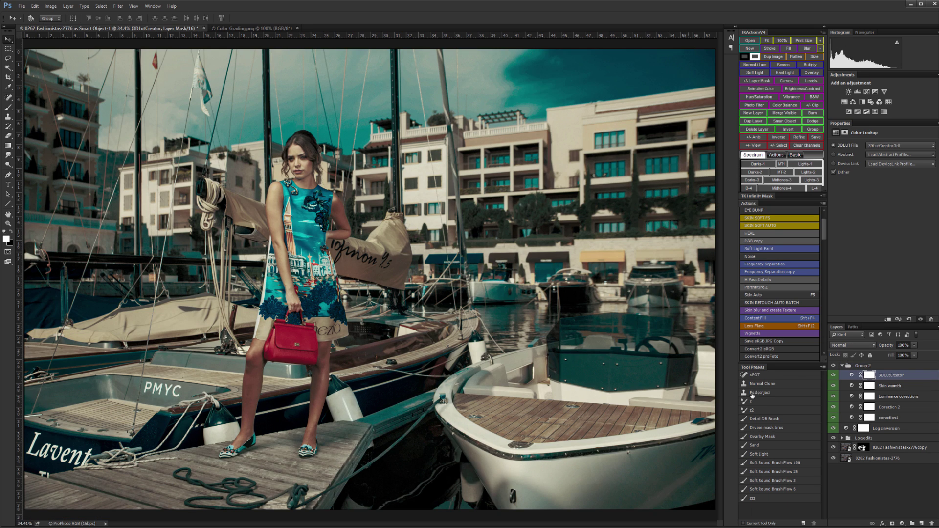
{"action": "left_click_drag", "start_coordinate": [890, 376], "coordinate": [890, 365]}
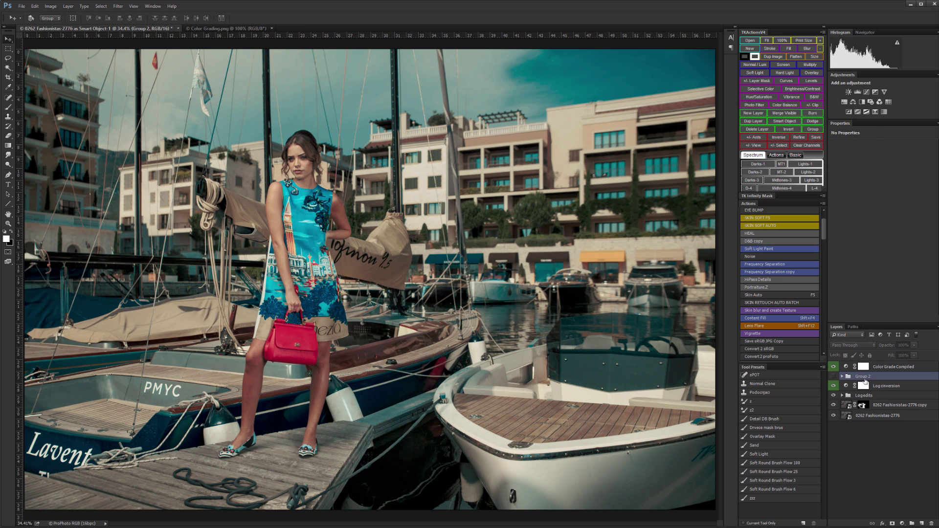
{"action": "key", "text": "Delete"}
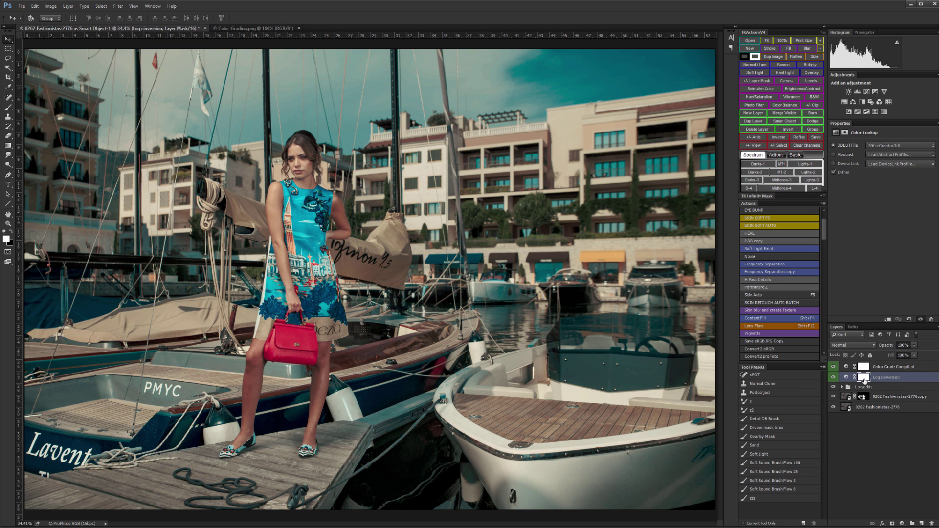
Compare the photo with and without the Color Grade Compiled layer.
{"action": "left_click", "coordinate": [834, 368]}
{"action": "left_click", "coordinate": [834, 367]}
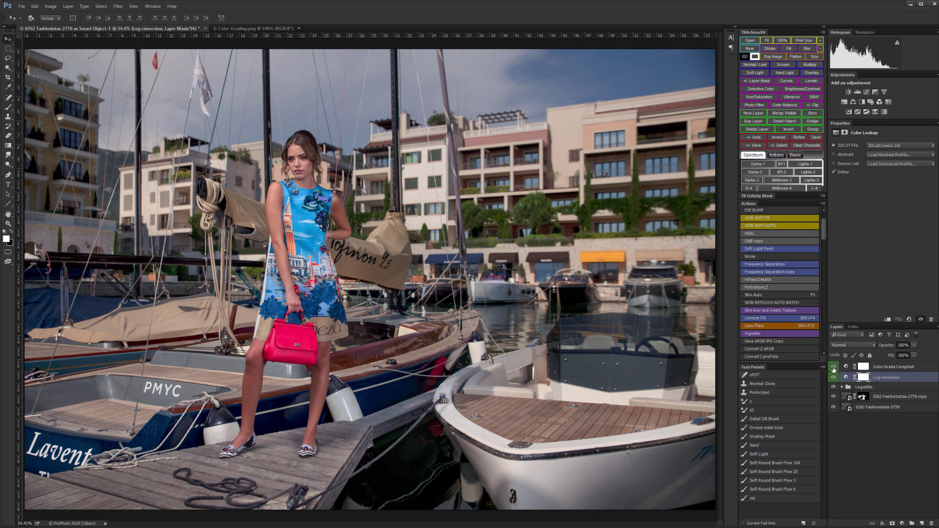
{"action": "left_click", "coordinate": [876, 368]}
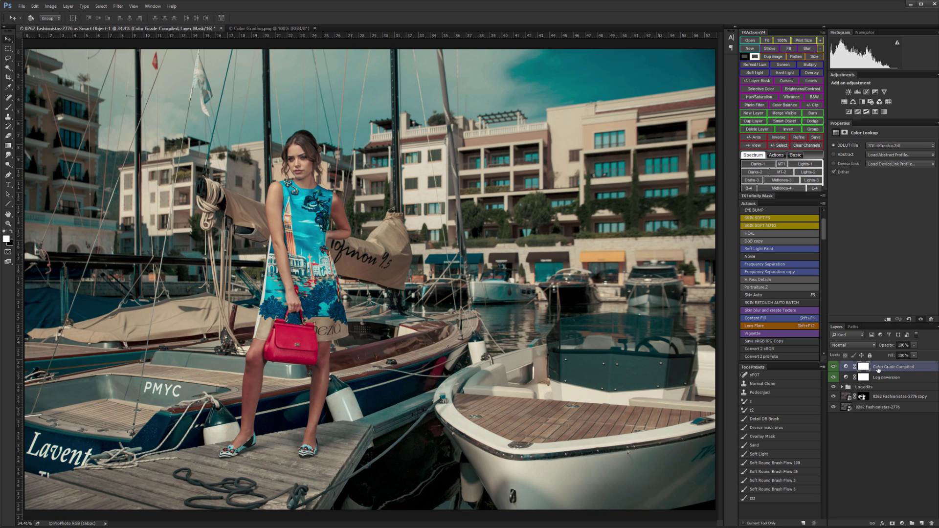
Add a Hue/Saturation adjustment layer above the Log edits group and target its Reds range.
{"action": "left_click", "coordinate": [865, 387]}
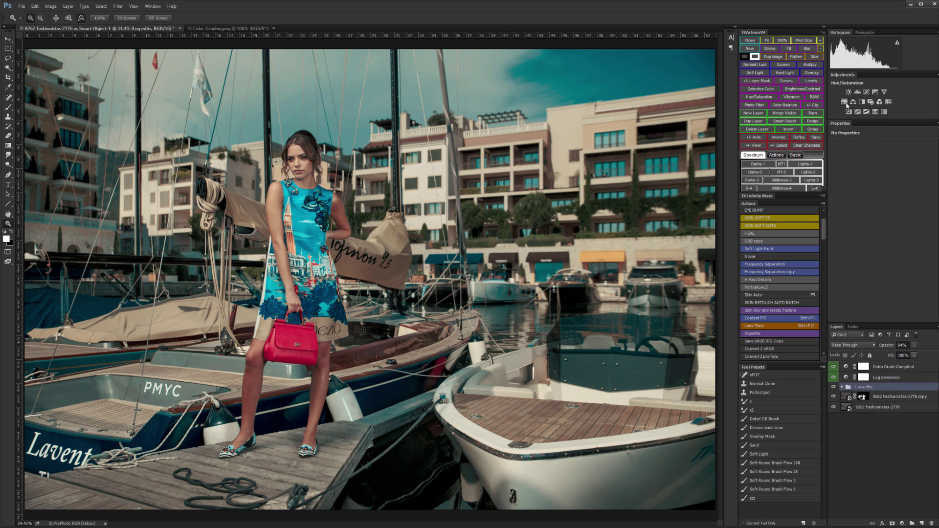
{"action": "left_click", "coordinate": [847, 105]}
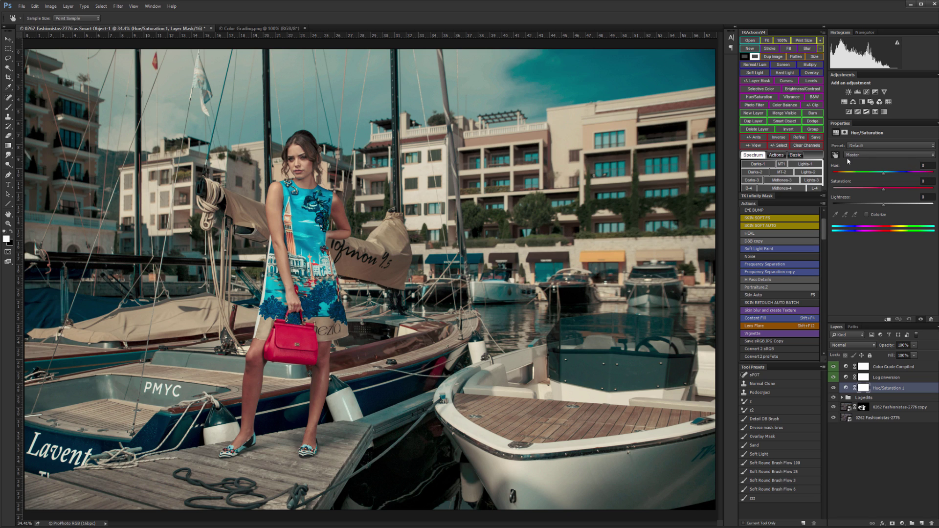
{"action": "left_click", "coordinate": [870, 147]}
{"action": "left_click", "coordinate": [876, 145]}
{"action": "left_click", "coordinate": [870, 156]}
{"action": "left_click", "coordinate": [870, 166]}
{"action": "left_click", "coordinate": [836, 155]}
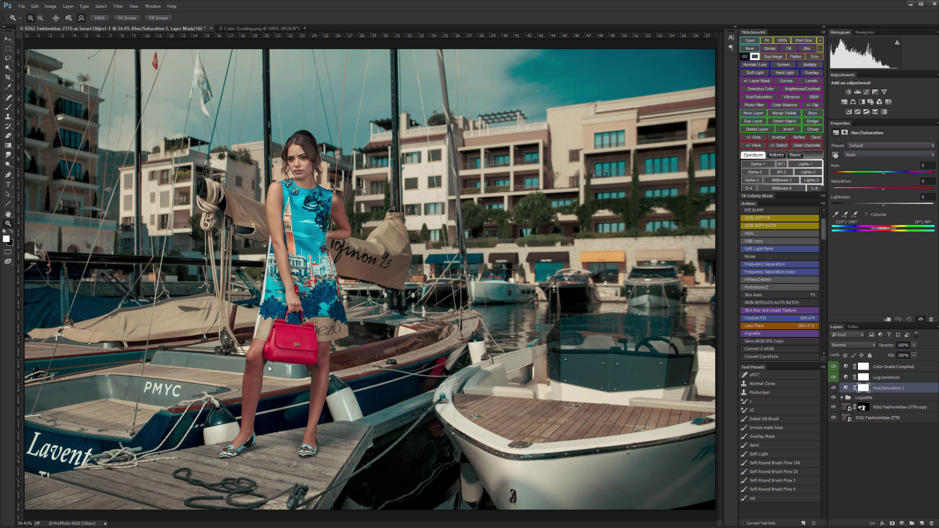
Sample the leg skin to reduce the Reds saturation to -15 and shift their hue to about +6.
{"action": "left_click", "coordinate": [251, 382]}
{"action": "left_click", "coordinate": [837, 156]}
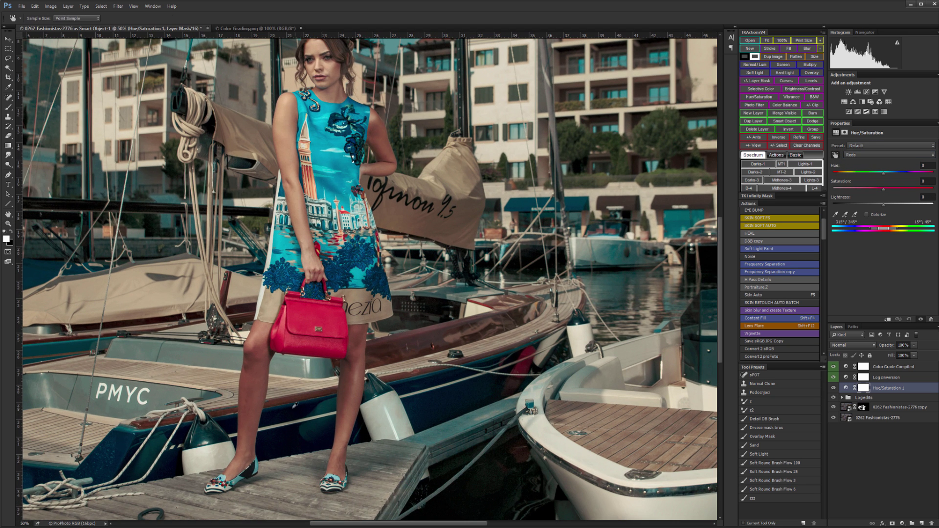
{"action": "left_click_drag", "start_coordinate": [255, 385], "coordinate": [247, 388]}
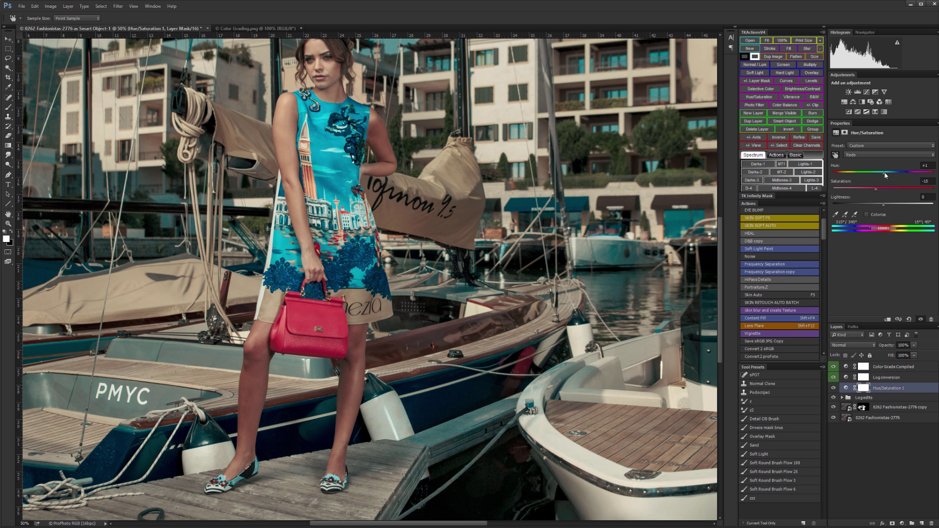
{"action": "left_click_drag", "start_coordinate": [886, 175], "coordinate": [890, 176]}
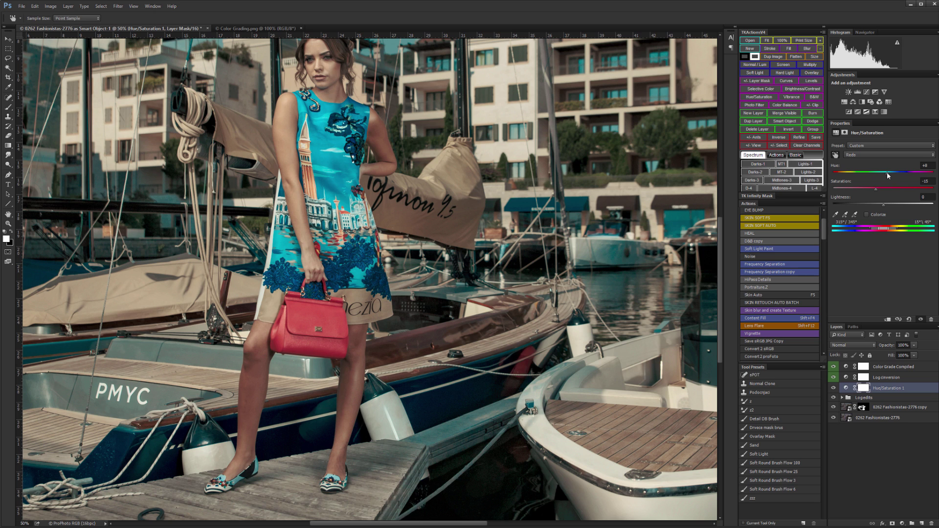
Invert the Hue/Saturation layer's mask and paint the correction onto the model's leg and arm skin.
{"action": "key", "text": "ctrl+backslash"}
{"action": "key", "text": "z"}
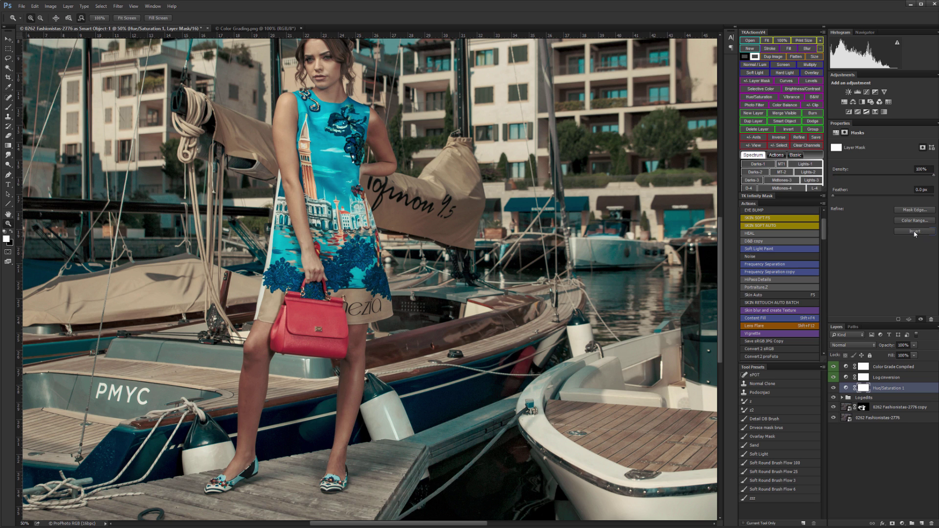
{"action": "left_click", "coordinate": [915, 232]}
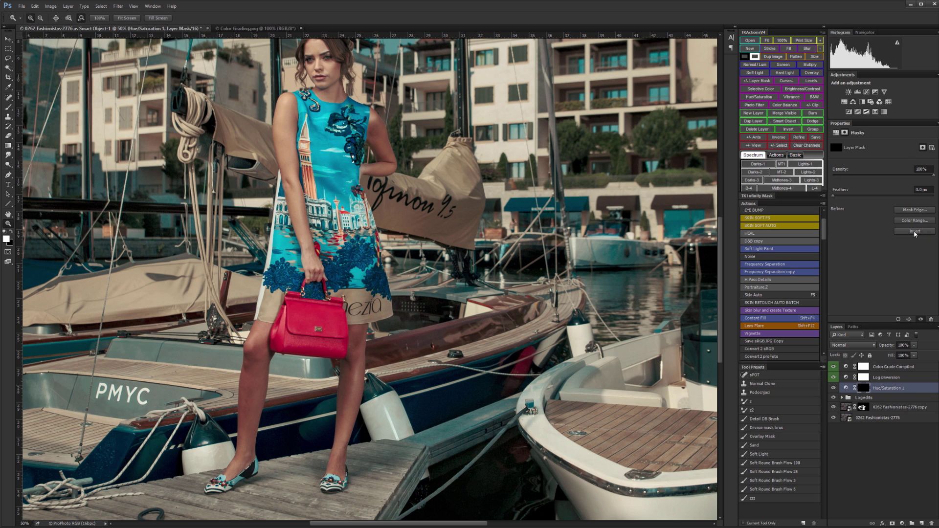
{"action": "left_click", "coordinate": [9, 106]}
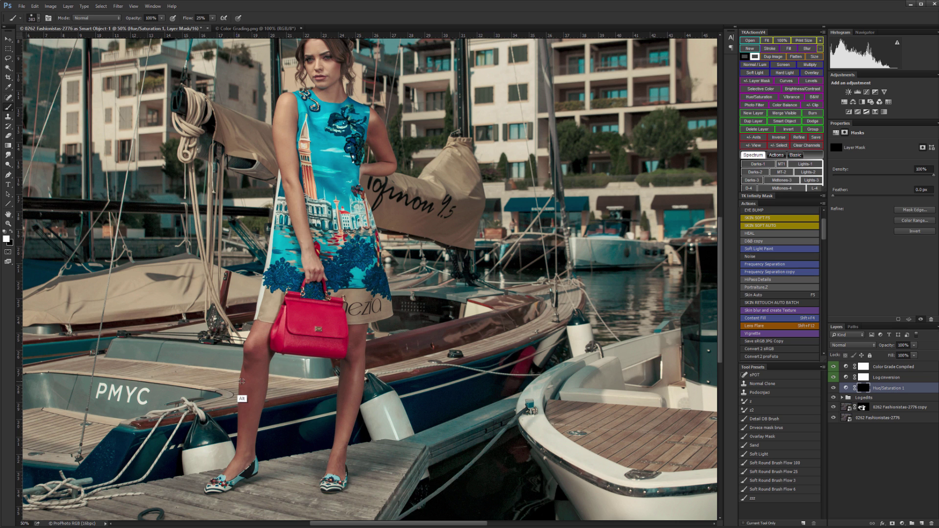
{"action": "left_click_drag", "start_coordinate": [241, 381], "coordinate": [230, 381]}
{"action": "mouse_move", "coordinate": [369, 164]}
{"action": "left_mouse_down"}
{"action": "mouse_move", "coordinate": [372, 131]}
{"action": "mouse_move", "coordinate": [396, 182]}
{"action": "left_mouse_up"}
{"action": "key", "text": "z"}
{"action": "key", "text": "ctrl+0"}
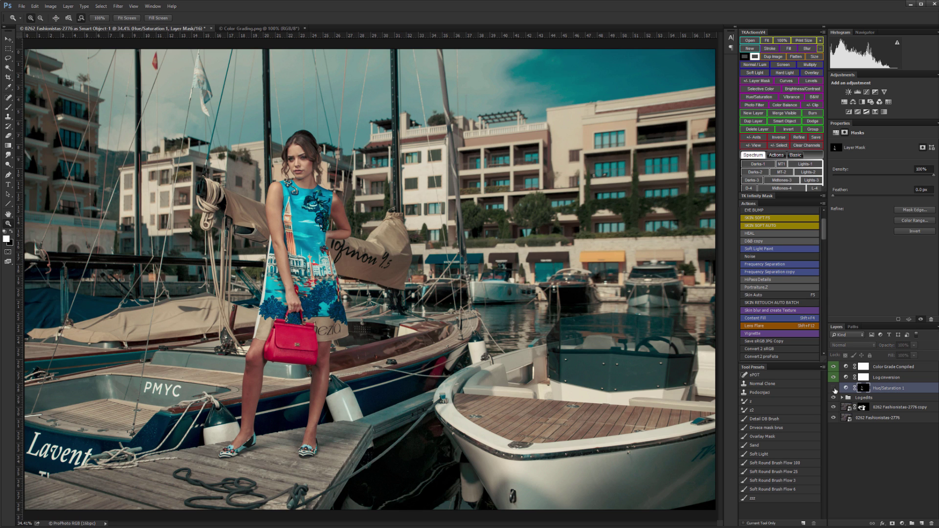
Compare the model's skin with and without the Hue/Saturation layer.
{"action": "left_click", "coordinate": [834, 388]}
{"action": "left_click", "coordinate": [834, 388]}
{"action": "left_click", "coordinate": [833, 388]}
Run the Vignette action above the log conversion layer, name the result Soft Vignette and reduce its opacity.
{"action": "left_click", "coordinate": [887, 377]}
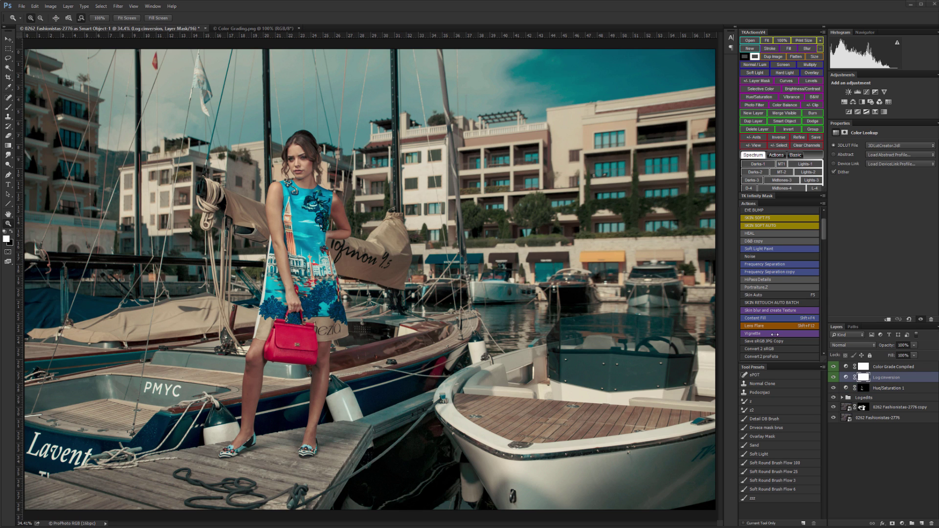
{"action": "left_click", "coordinate": [768, 334]}
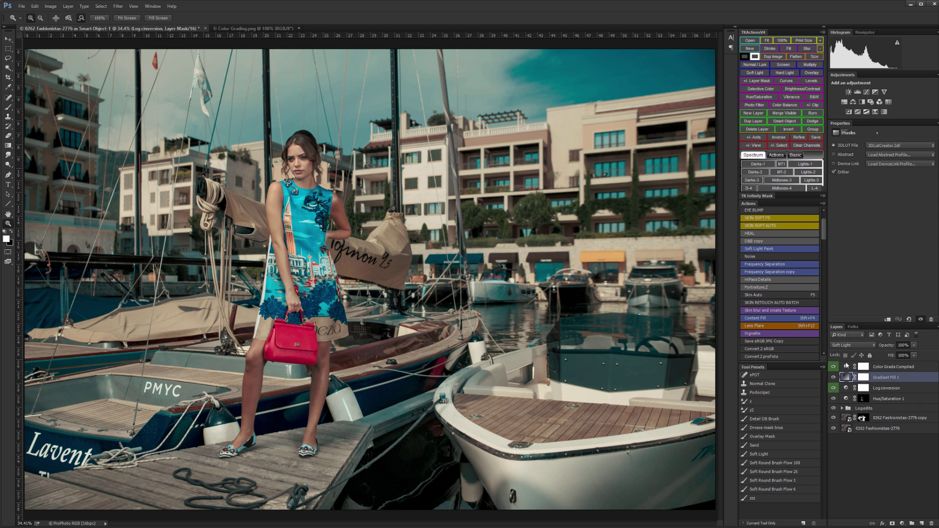
{"action": "left_click_drag", "start_coordinate": [887, 345], "coordinate": [897, 346]}
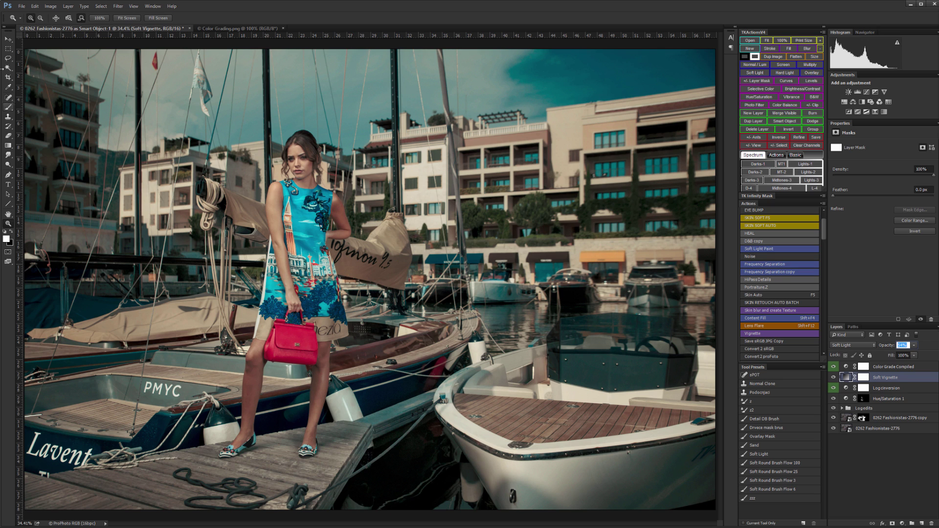
Set the Color Grade Compiled layer's opacity to 96% and stamp all visible layers onto a new Final Image layer.
{"action": "left_click", "coordinate": [8, 41]}
{"action": "left_click", "coordinate": [902, 368]}
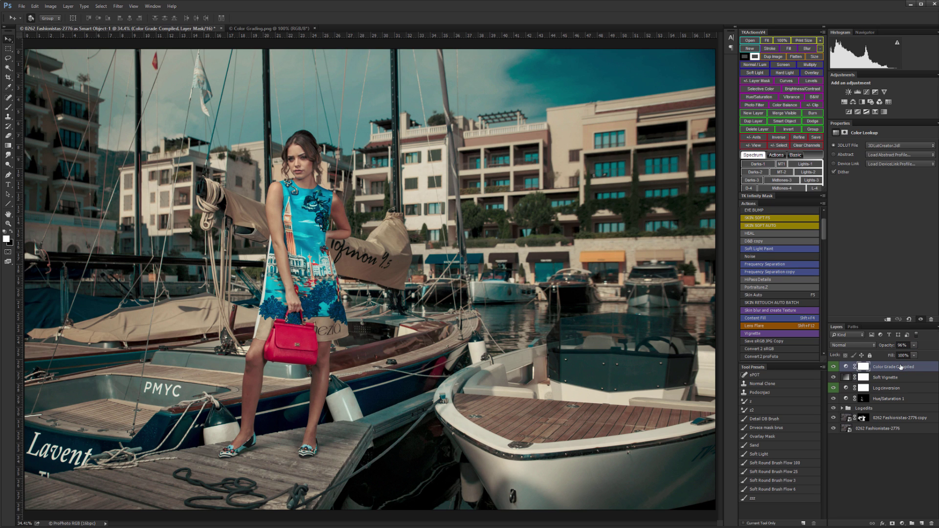
{"action": "left_click", "coordinate": [922, 523]}
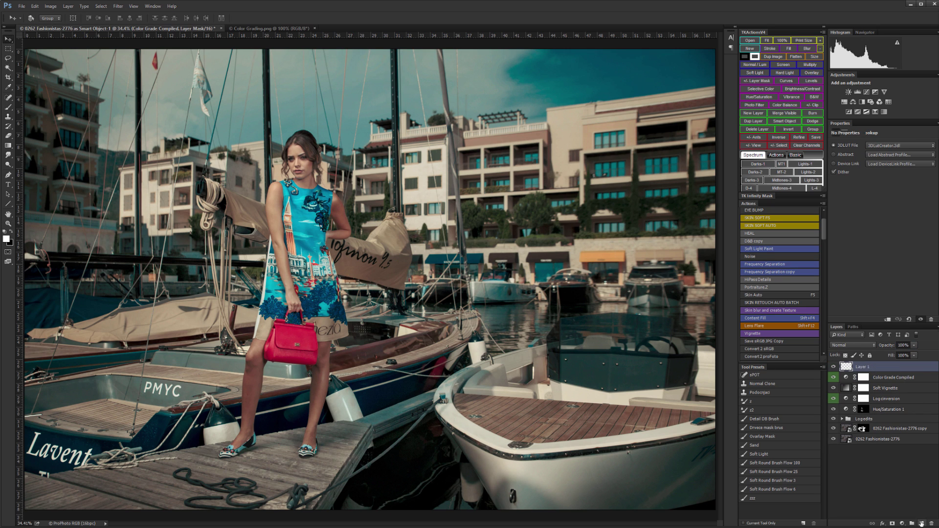
{"action": "key", "text": "ctrl+alt+shift+e"}
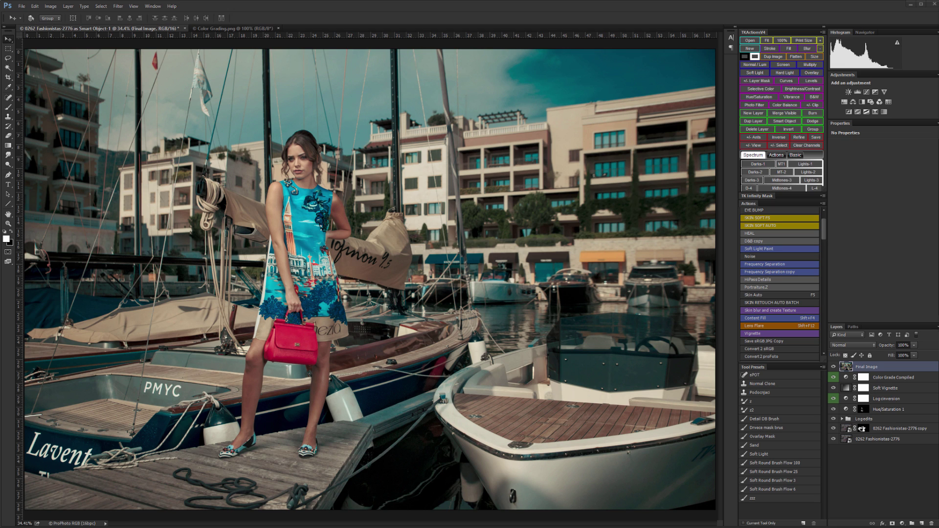